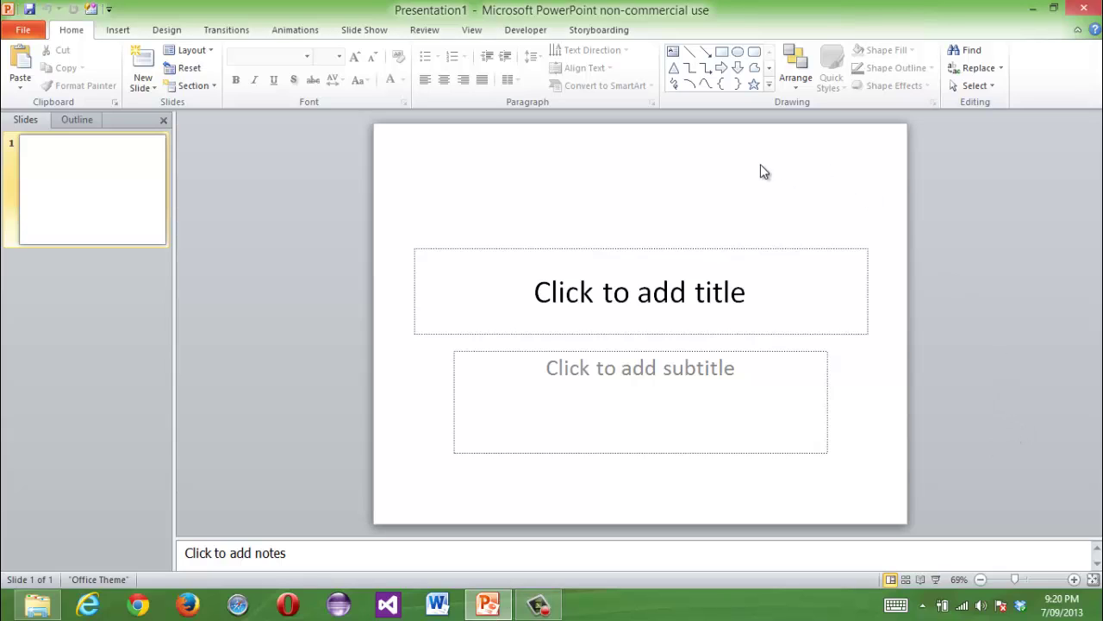
left_click_drag(719, 8, 562, 89)
double_click(563, 86)
- Enter "My Holiday" as the slide's title
left_click(634, 299)
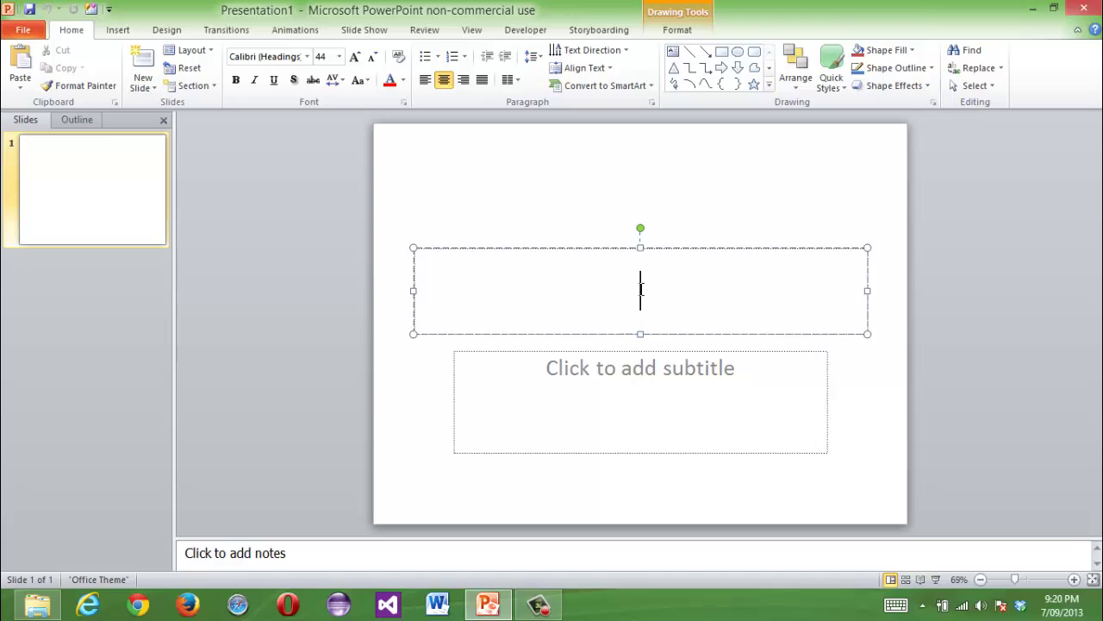
type("My Holdi")
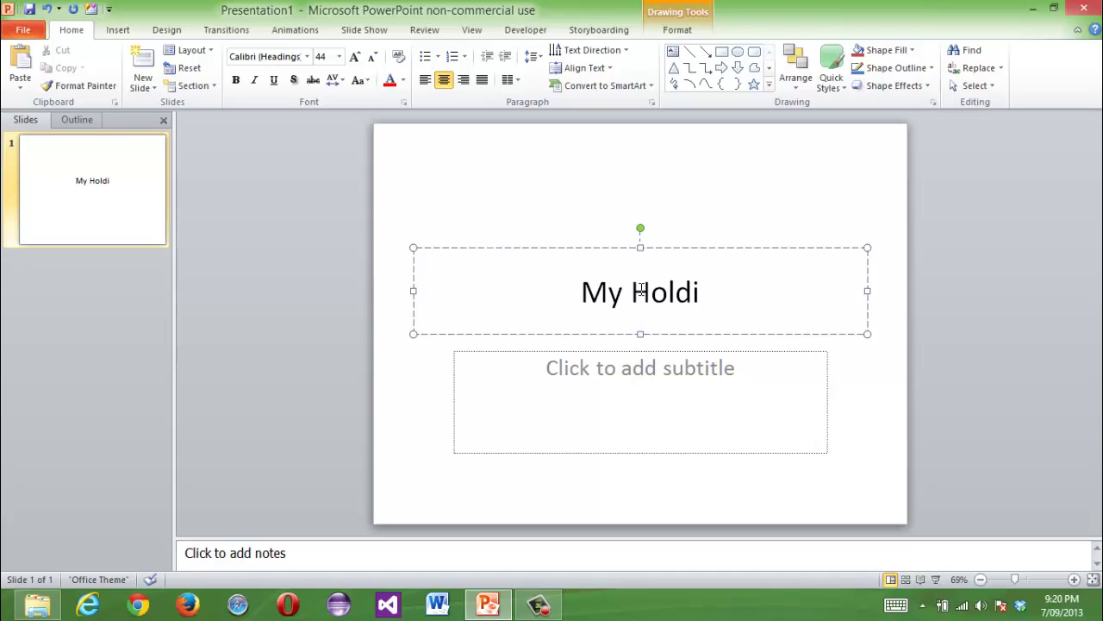
type("day")
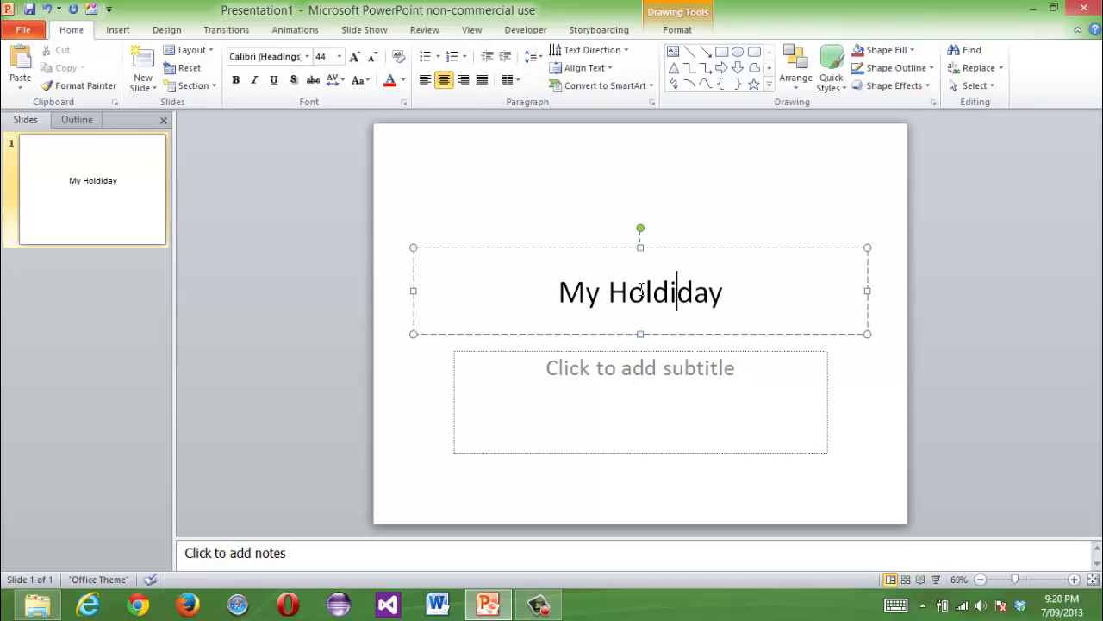
key("BackSpace")
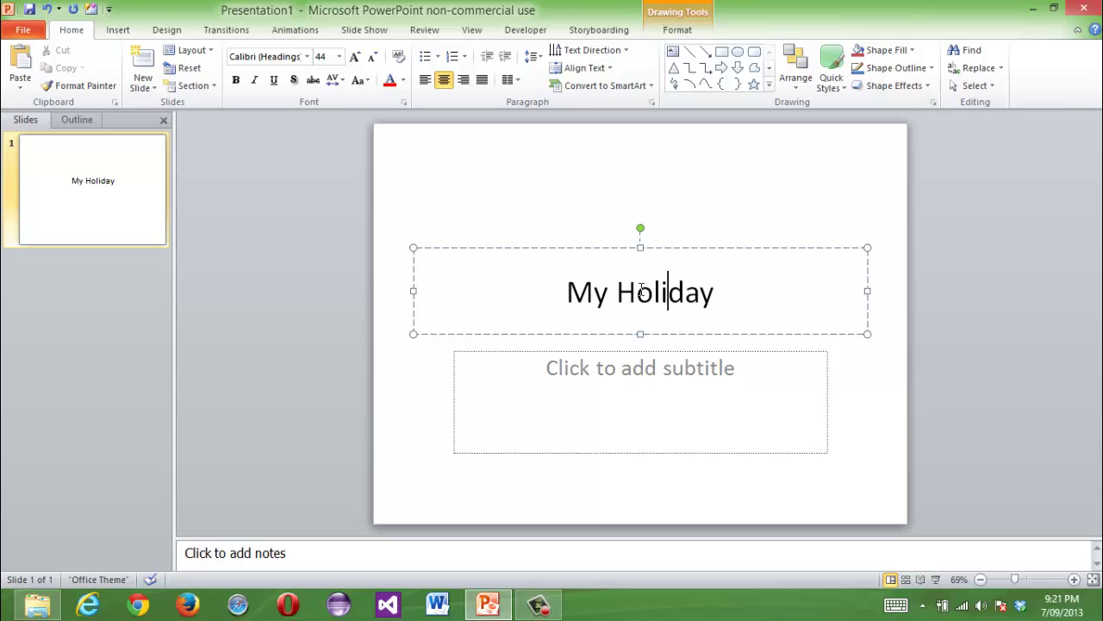
left_click(951, 265)
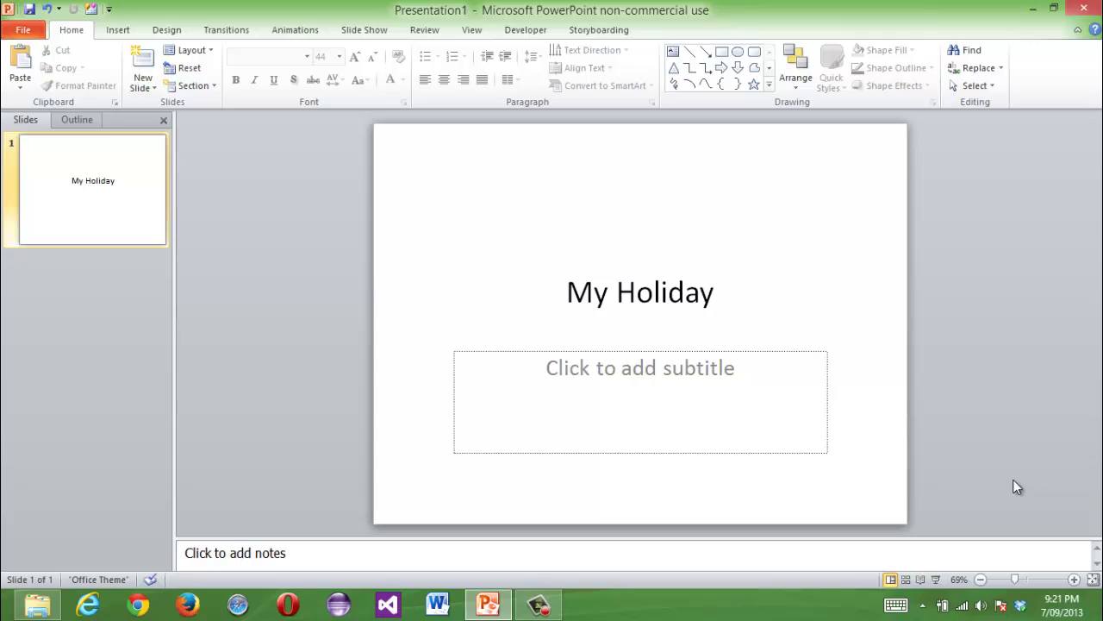
- Delete both the title and the subtitle placeholders so the slide is blank
mouse_move(1021, 498)
left_mouse_down()
mouse_move(323, 233)
mouse_move(225, 164)
mouse_move(354, 238)
mouse_move(973, 423)
left_mouse_up()
key("Delete")
key("Delete")
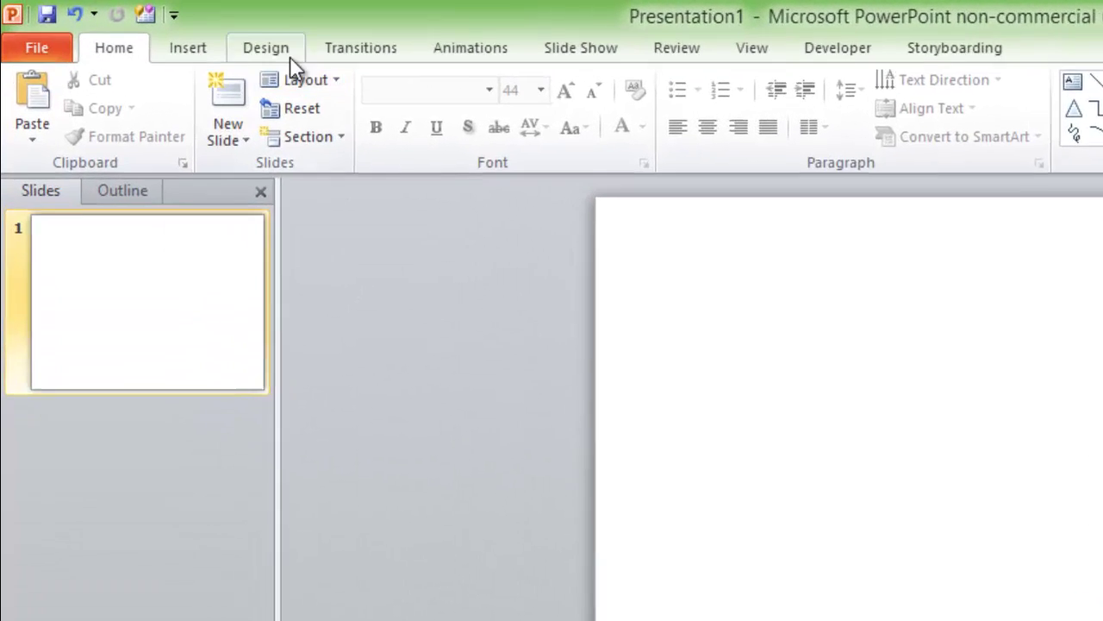
- Change the presentation's slide size to On-screen Show (16:9)
left_click(168, 31)
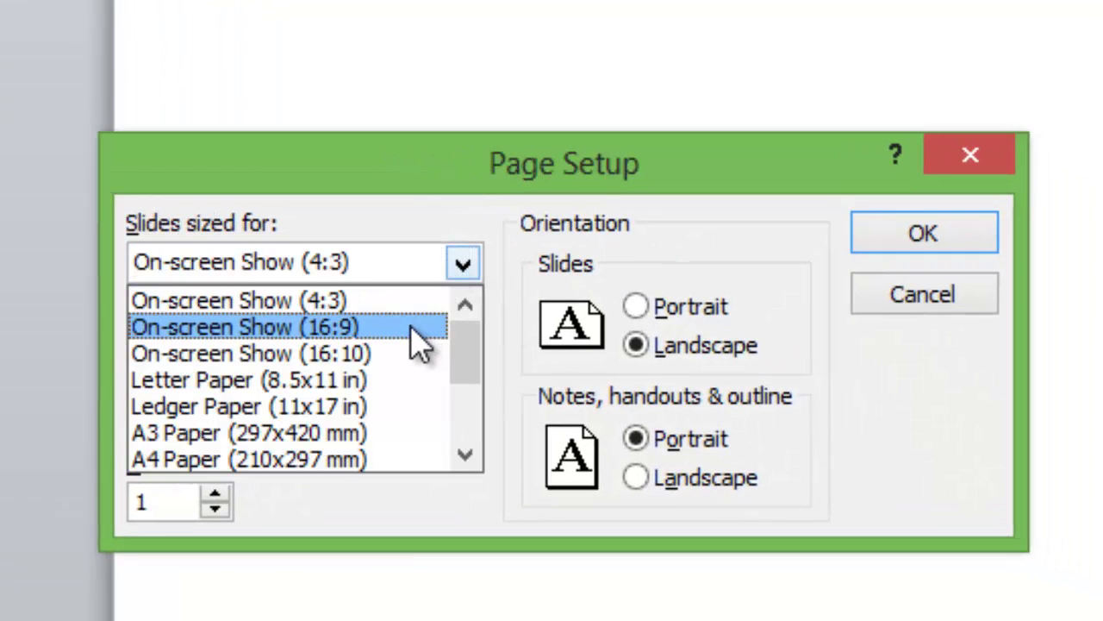
left_click(421, 328)
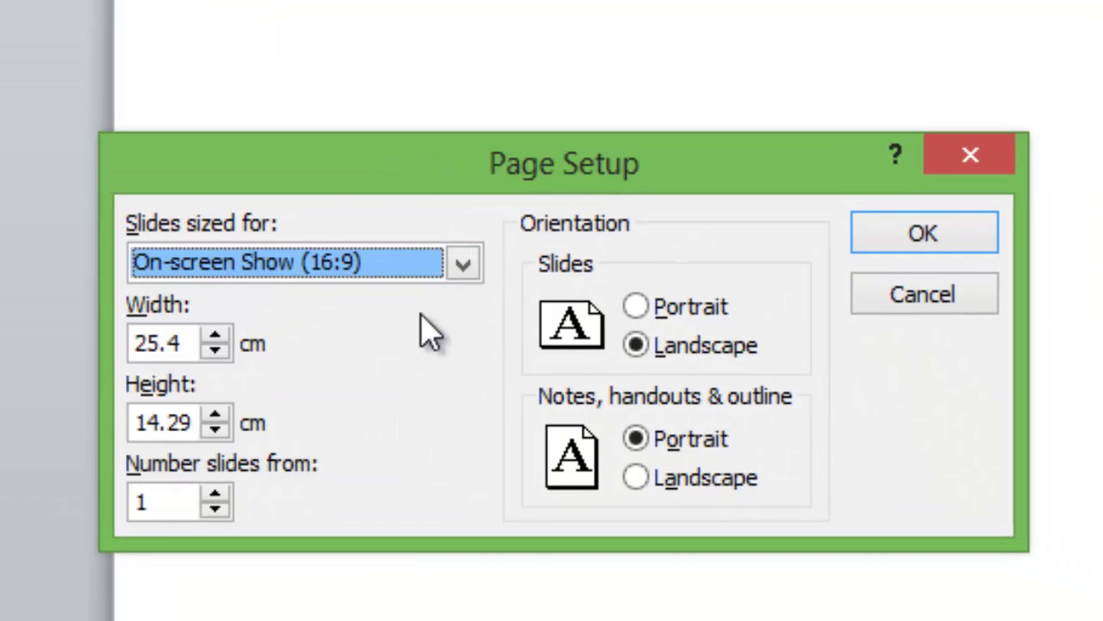
left_click(973, 238)
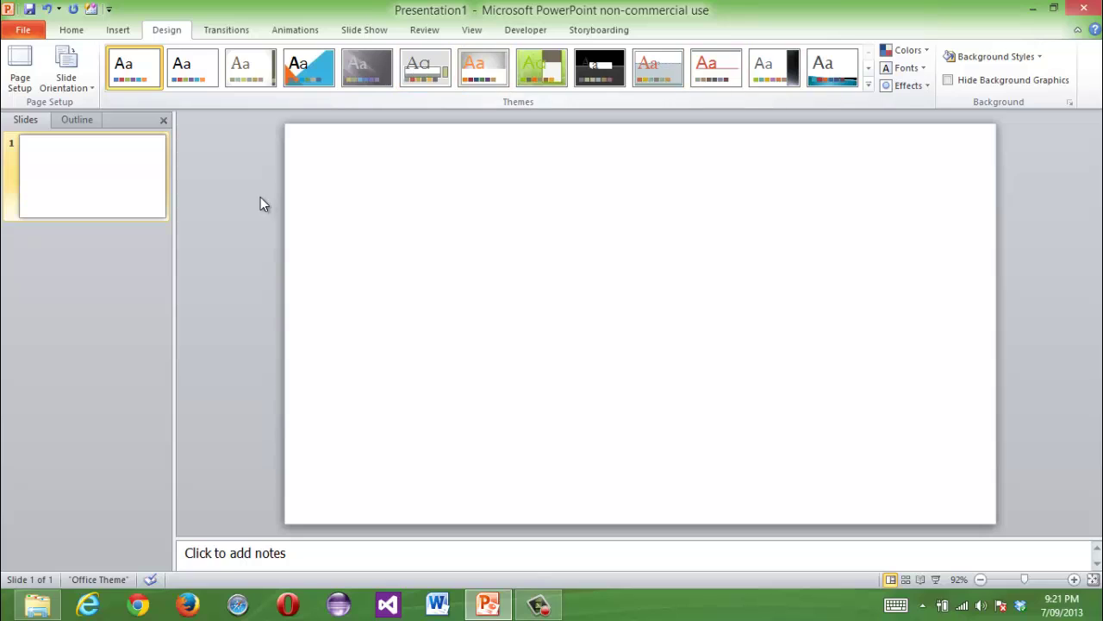
- Draw a rectangle covering the whole slide, about 25.4 cm wide and 14.29 cm high
left_click(71, 31)
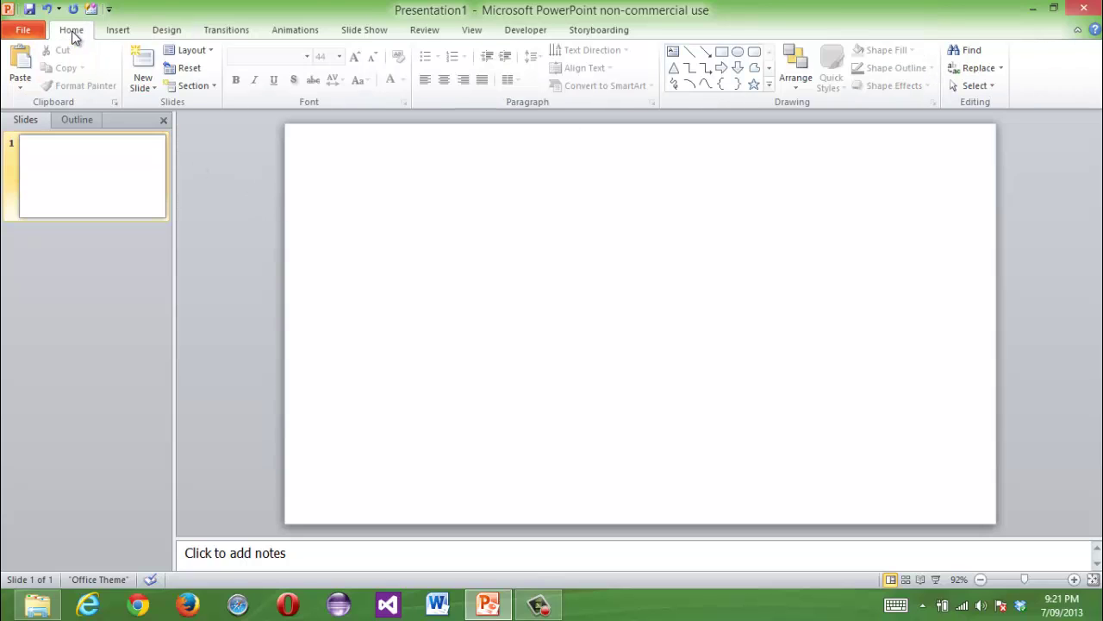
left_click(722, 52)
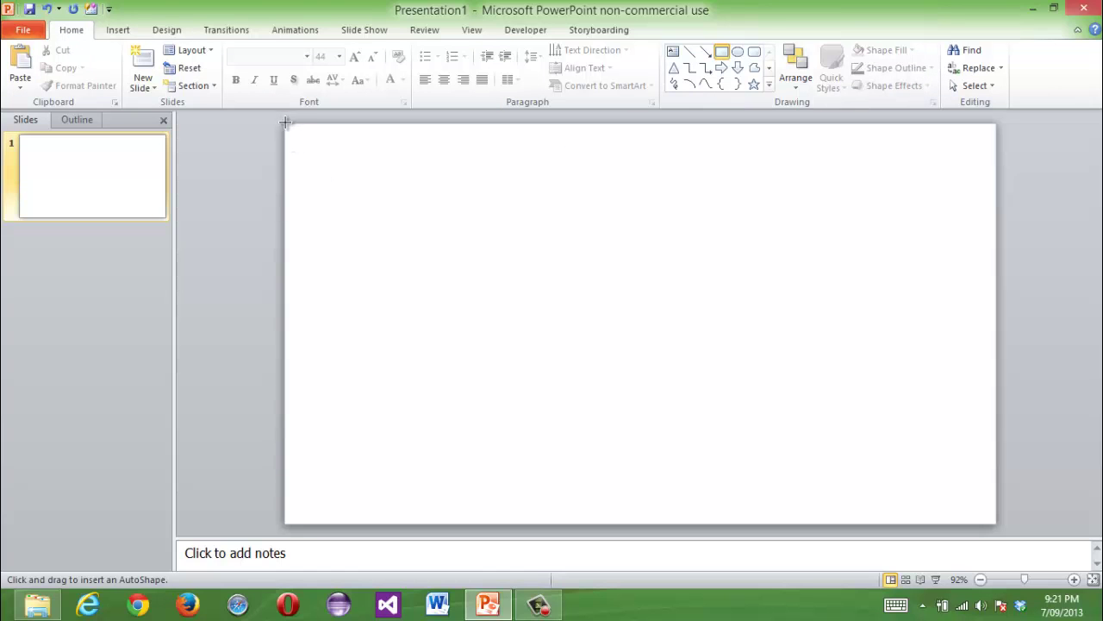
left_click_drag(286, 125, 996, 523)
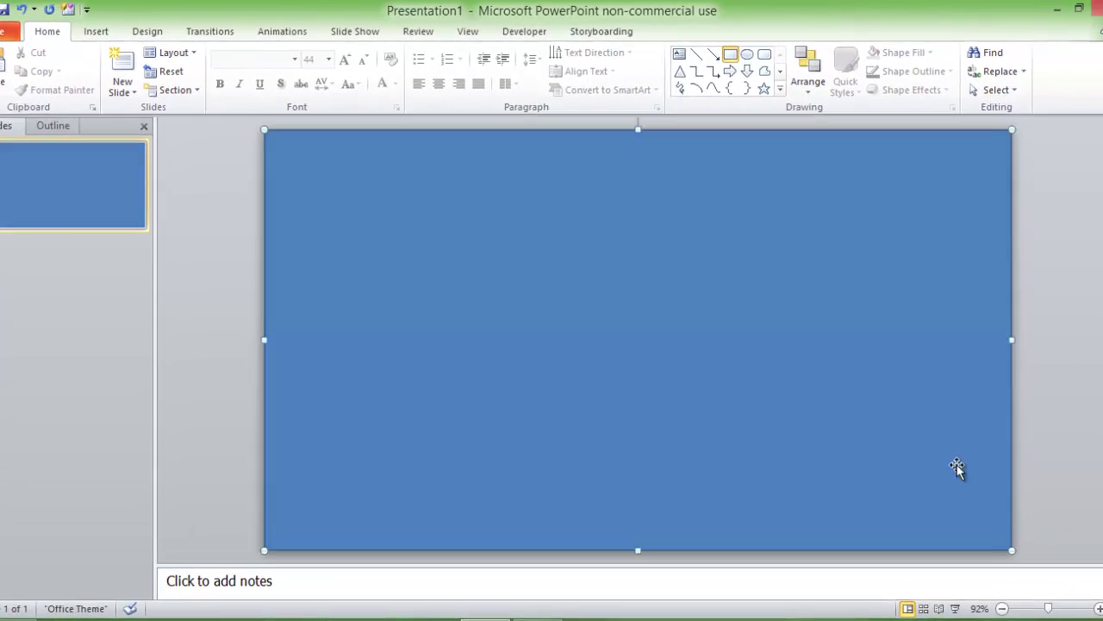
- Remove the rectangle's outline and fill it with the standard dark blue colour
left_click(681, 30)
left_click(580, 71)
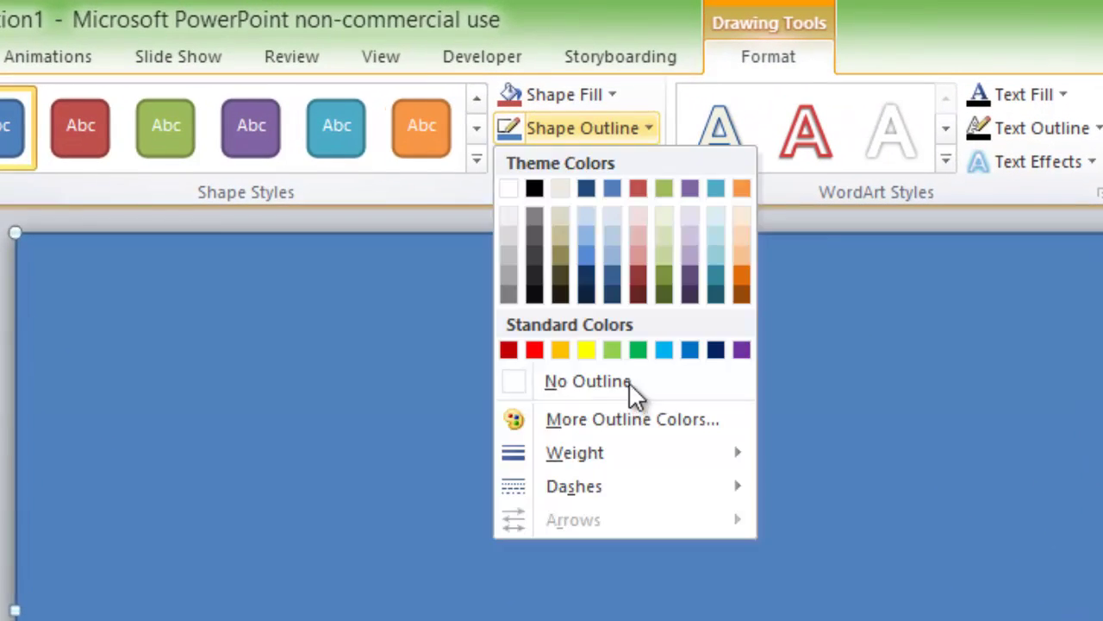
left_click(629, 386)
left_click(608, 94)
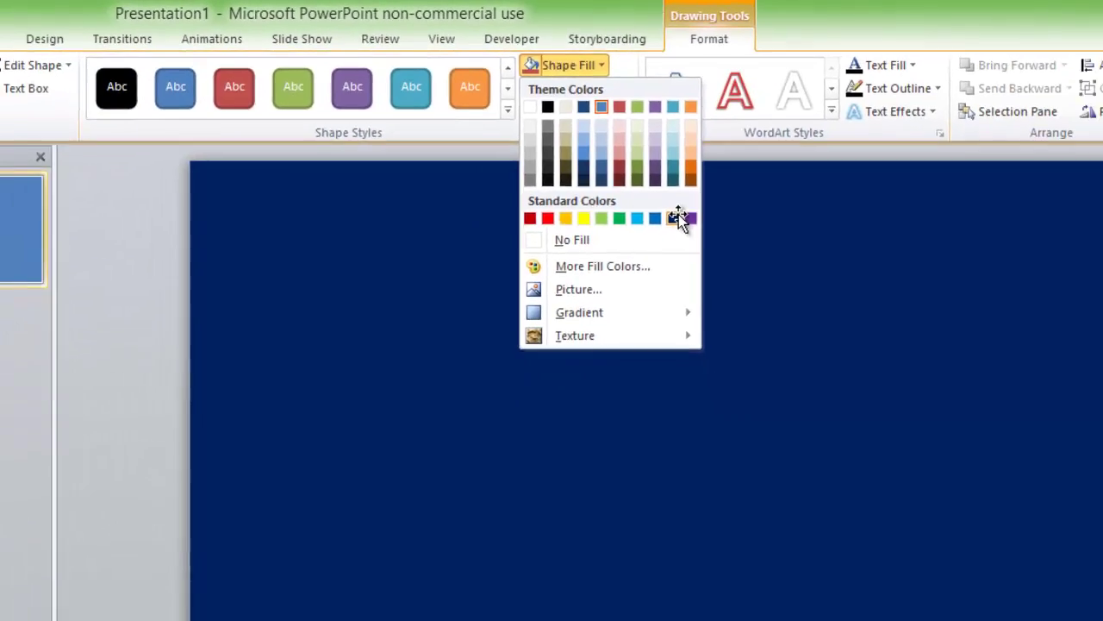
left_click(715, 316)
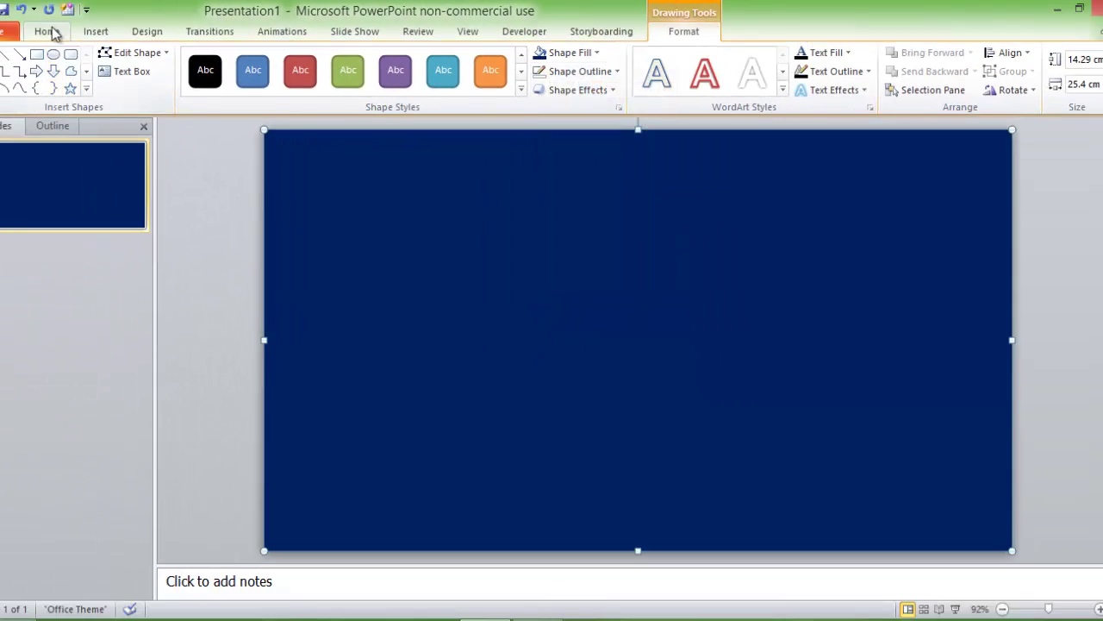
- Set the text colour of the dark blue rectangle to white
left_click(47, 31)
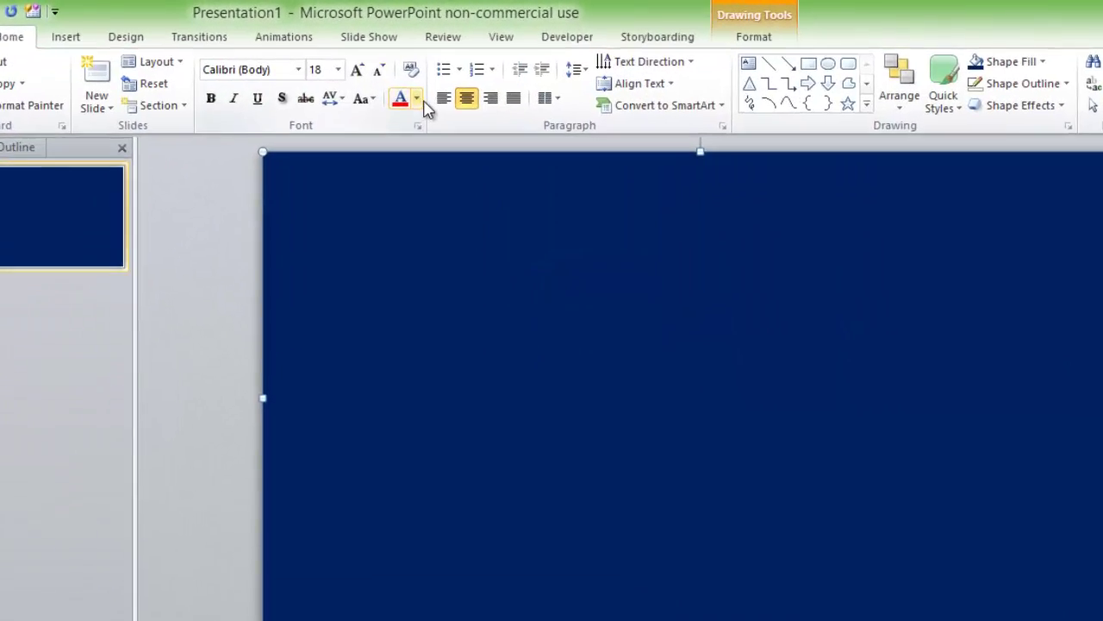
left_click(396, 84)
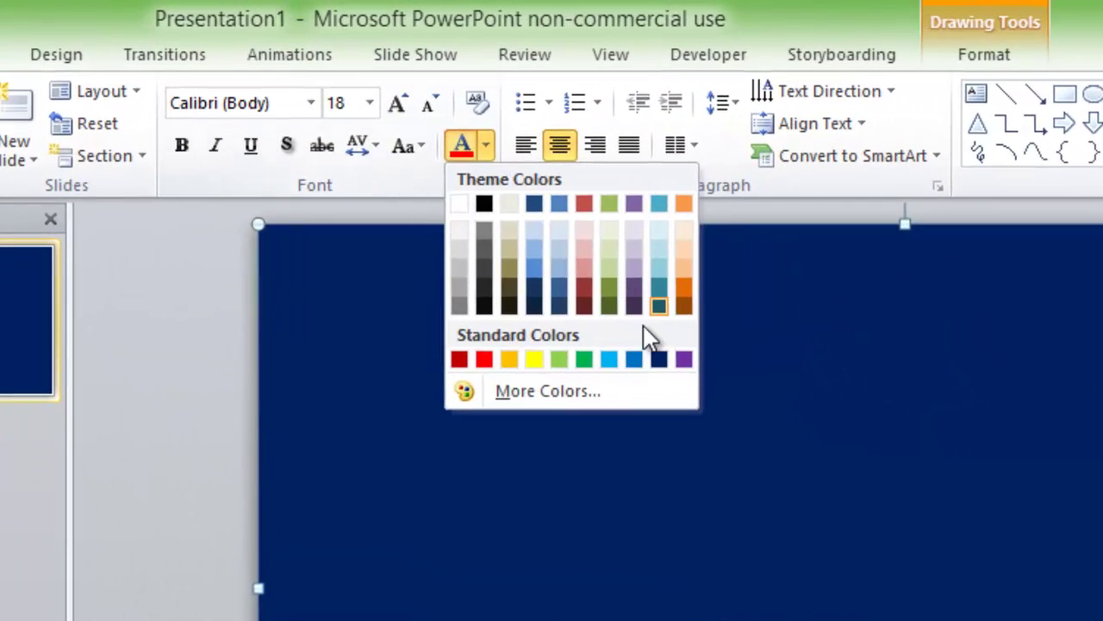
left_click(438, 181)
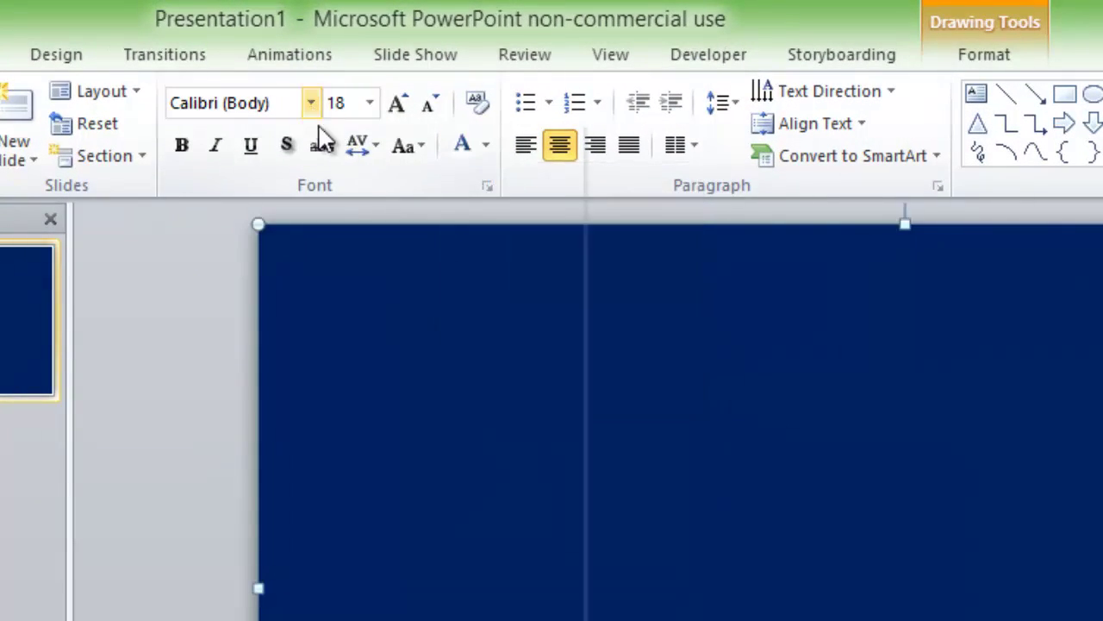
- Set the rectangle's text font to SketchFlow Print
left_click(310, 102)
scroll(374, 510, "down", 20)
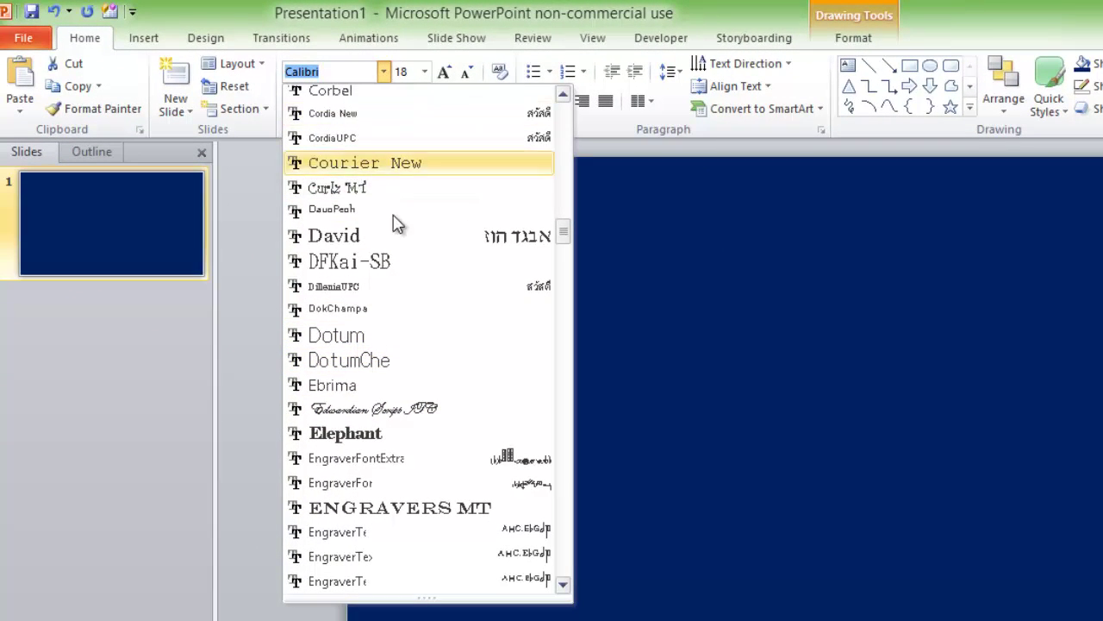
scroll(389, 399, "down", 7)
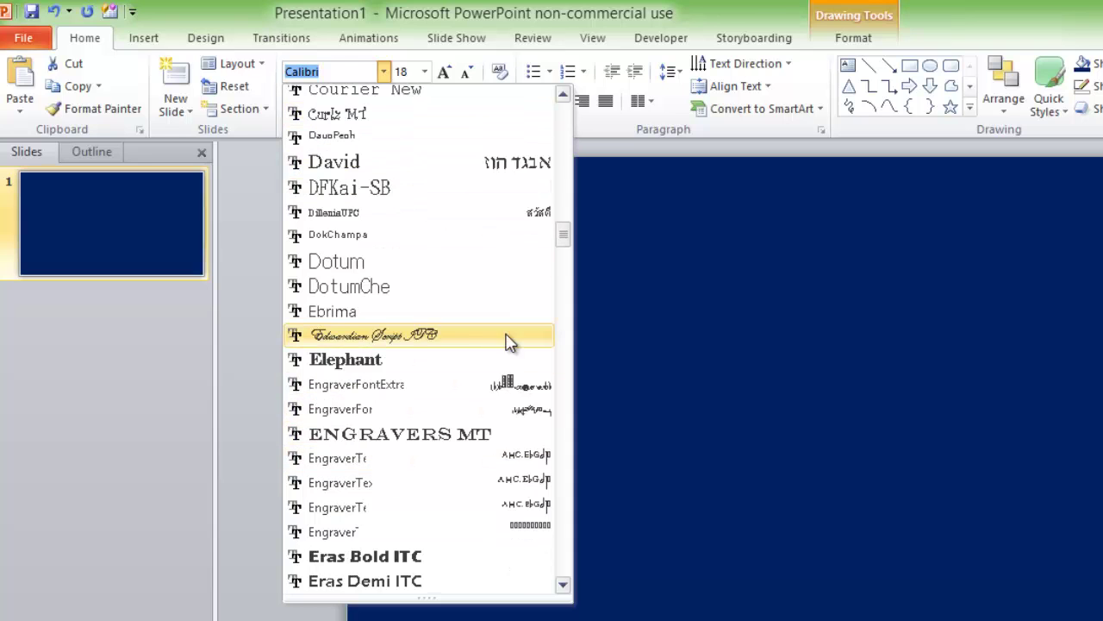
scroll(539, 369, "down", 11)
scroll(550, 368, "down", 9)
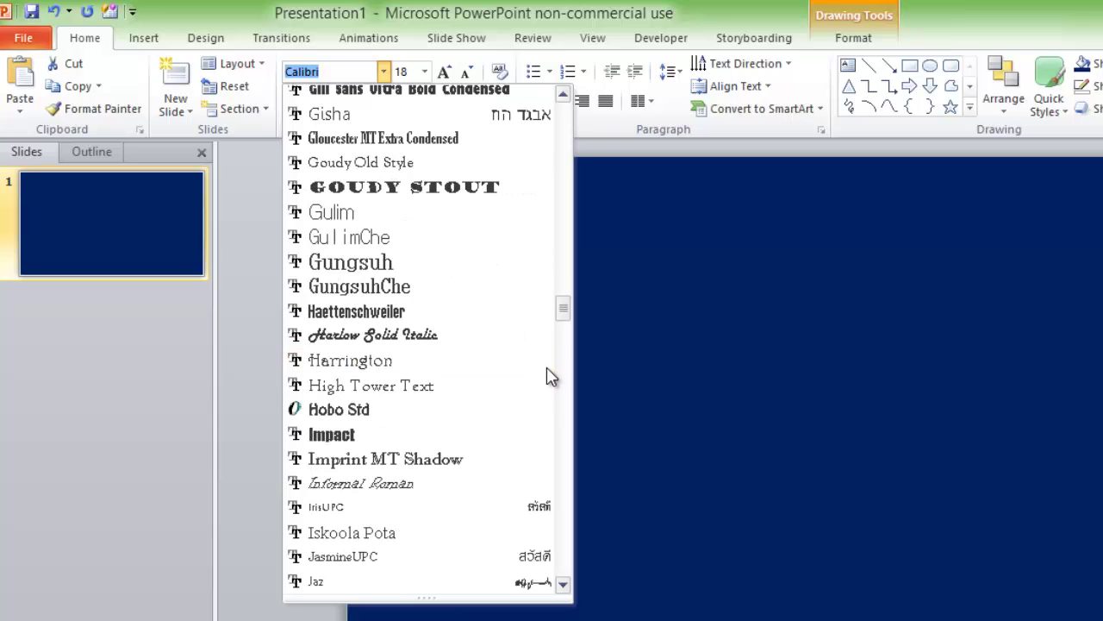
scroll(442, 437, "down", 12)
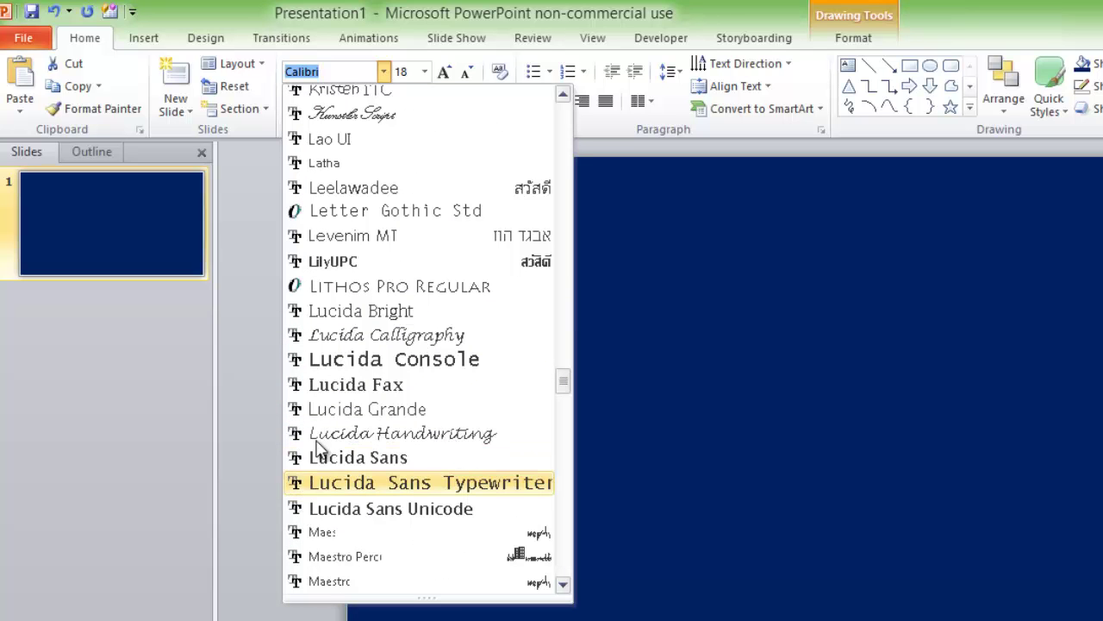
scroll(353, 370, "down", 7)
scroll(369, 388, "down", 6)
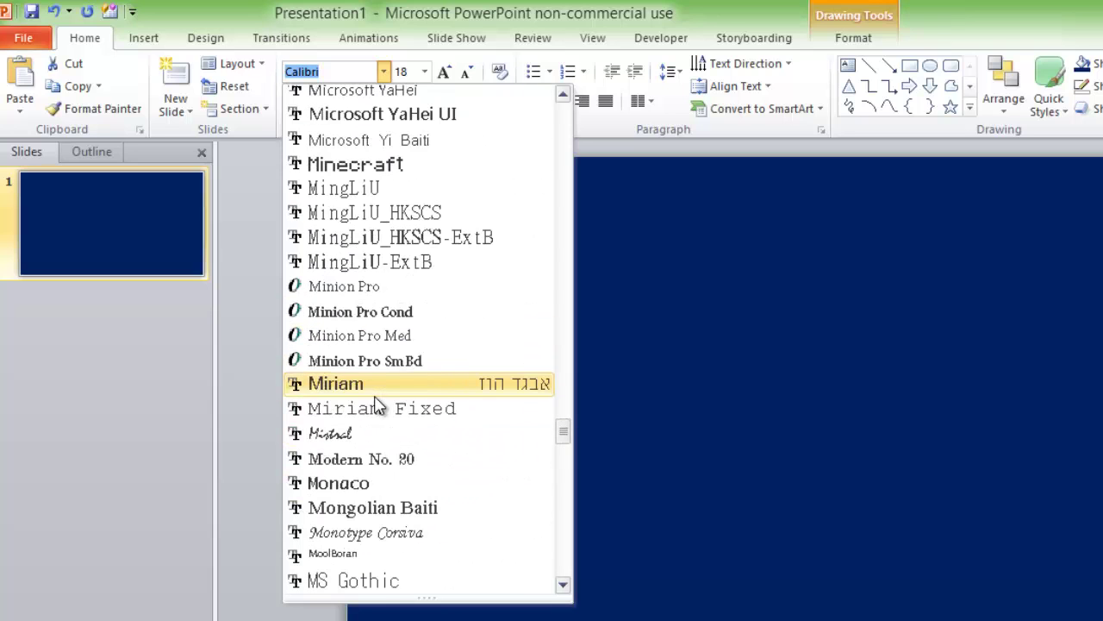
scroll(401, 455, "down", 16)
scroll(431, 494, "down", 13)
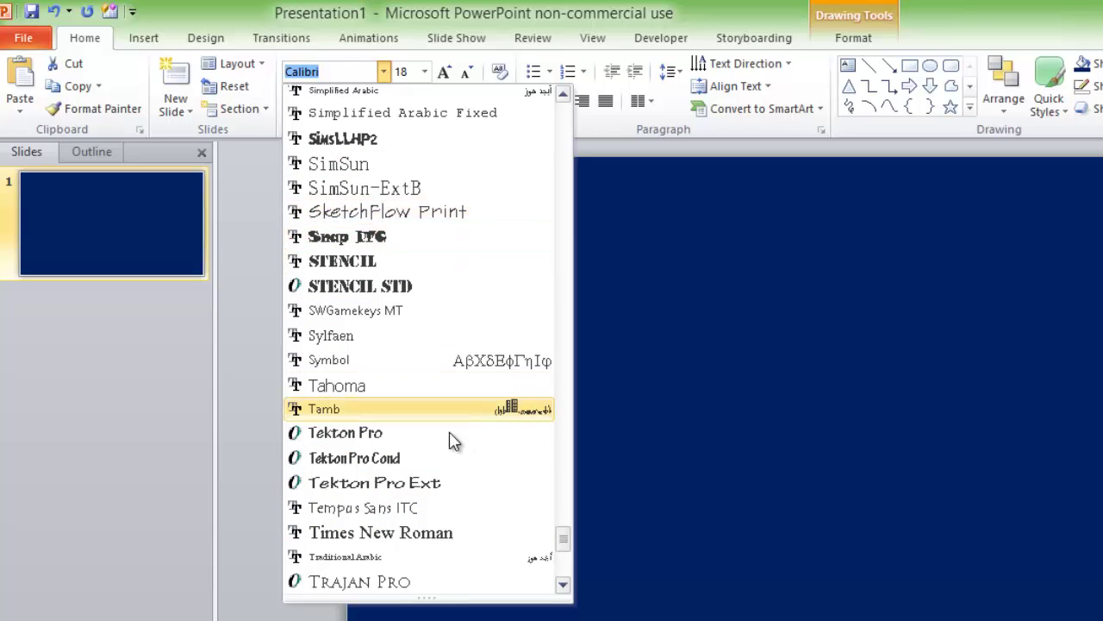
left_click(485, 213)
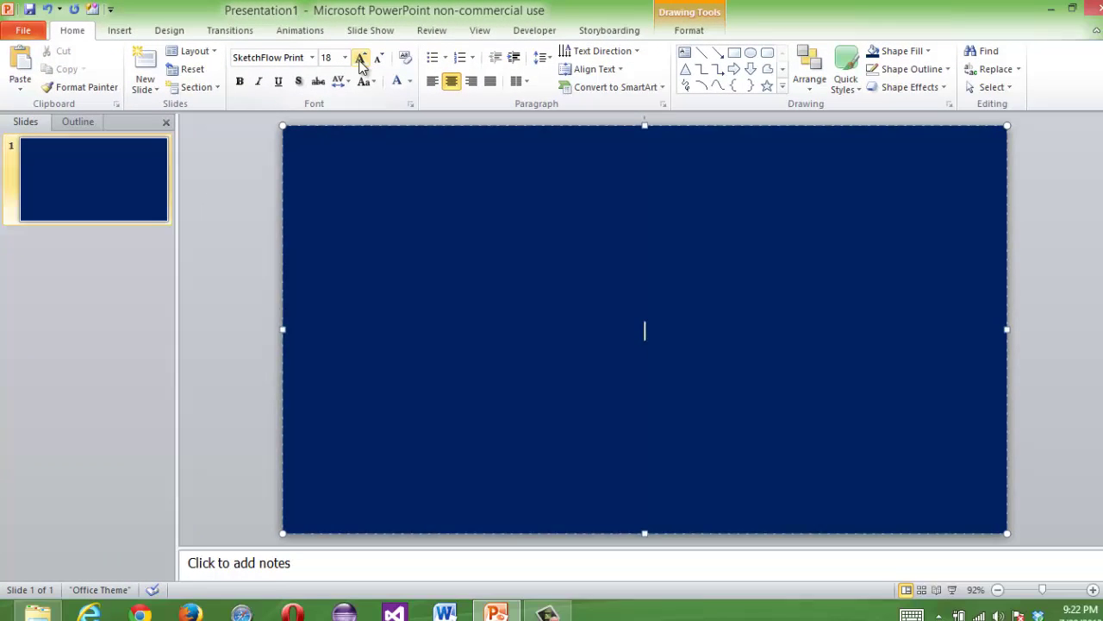
- Increase the rectangle's font size to 24 and enter the text "Loading..." in it
left_click(360, 57)
left_click(361, 57)
type("Li")
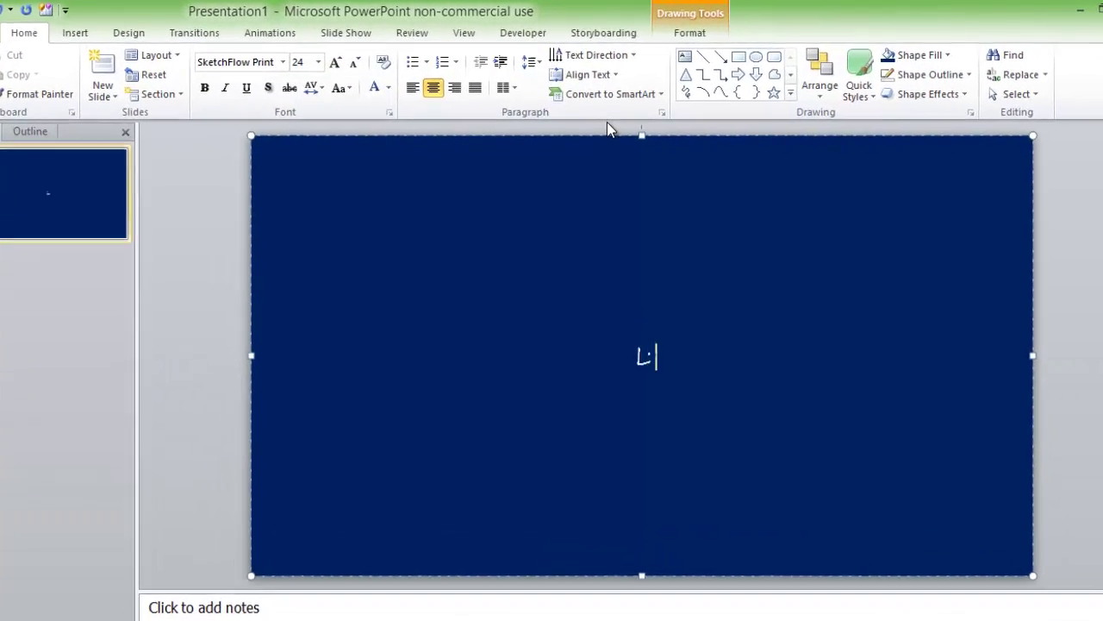
type("ading...")
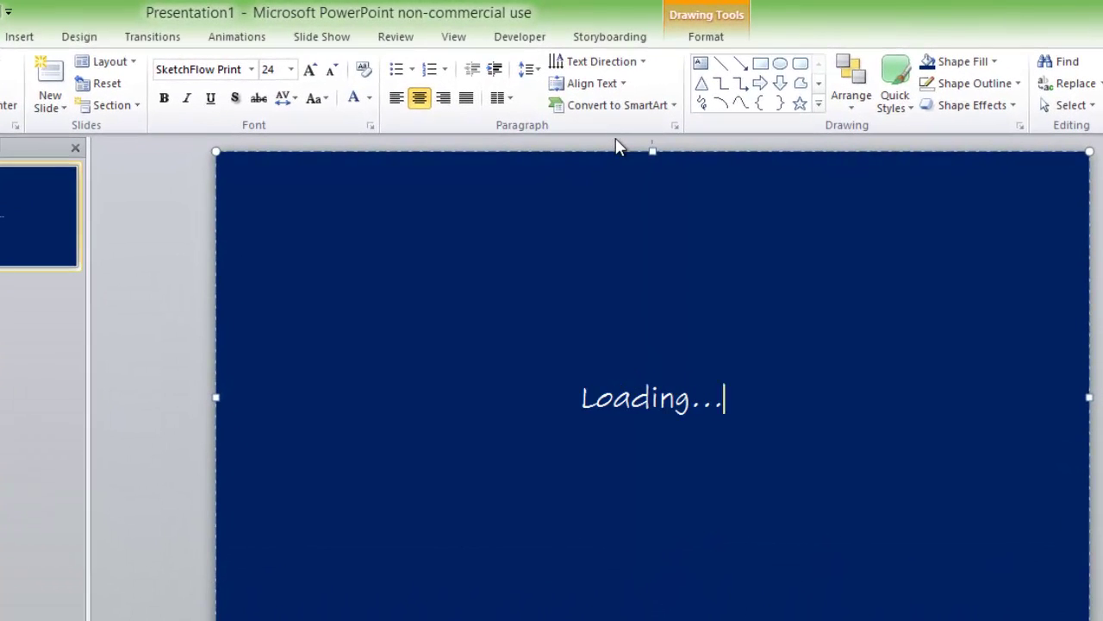
left_click(204, 291)
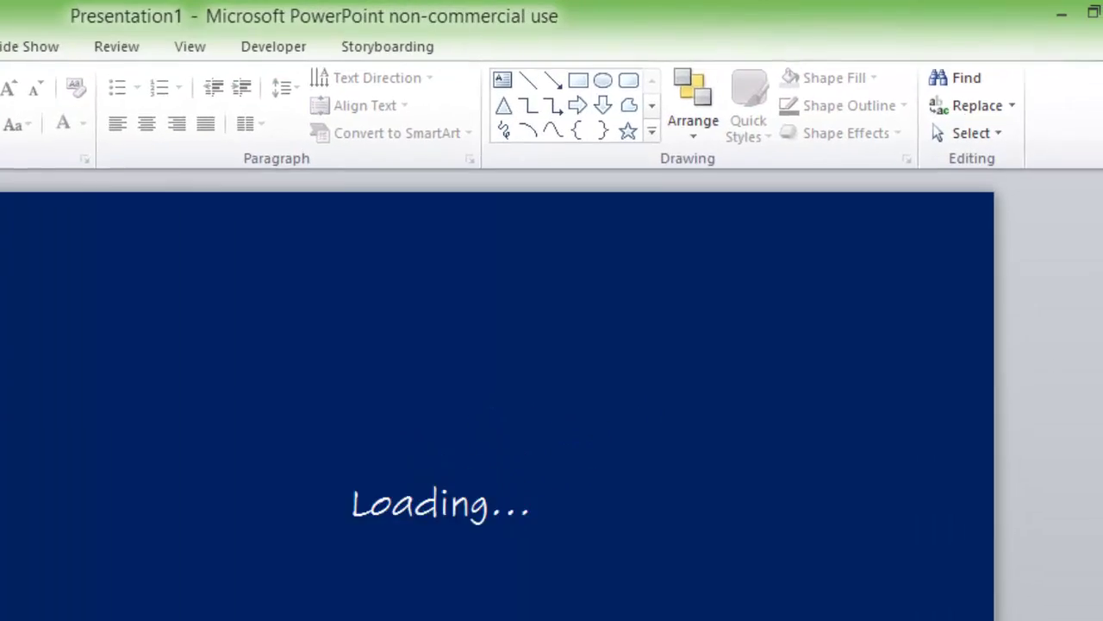
- Turn off advancing the slide on mouse click and run the slide show to test it
key("alt+k")
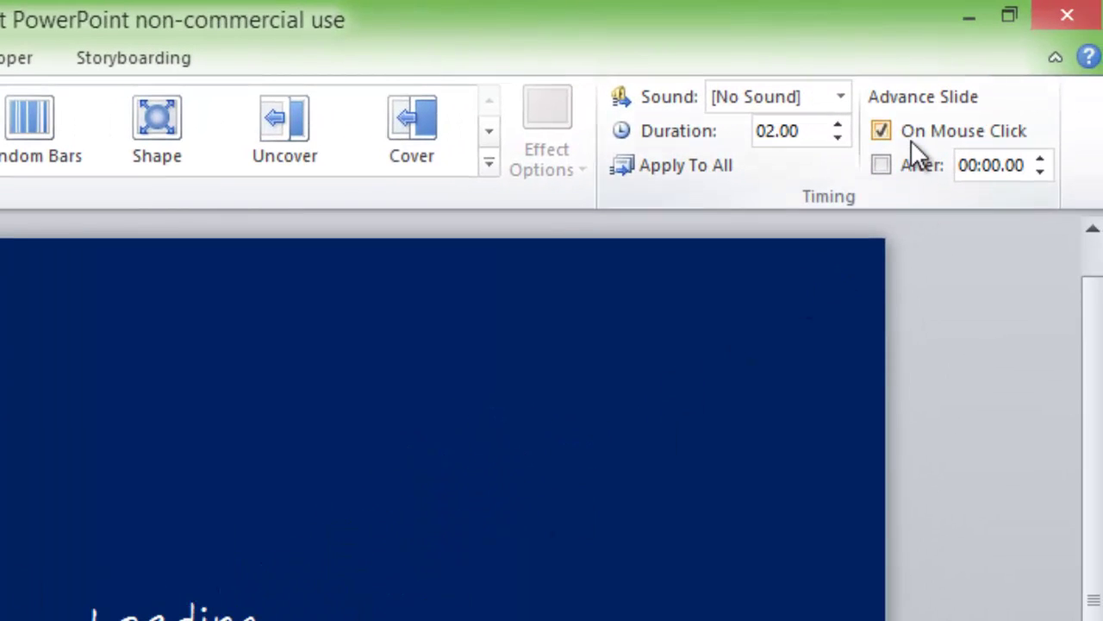
left_click(910, 140)
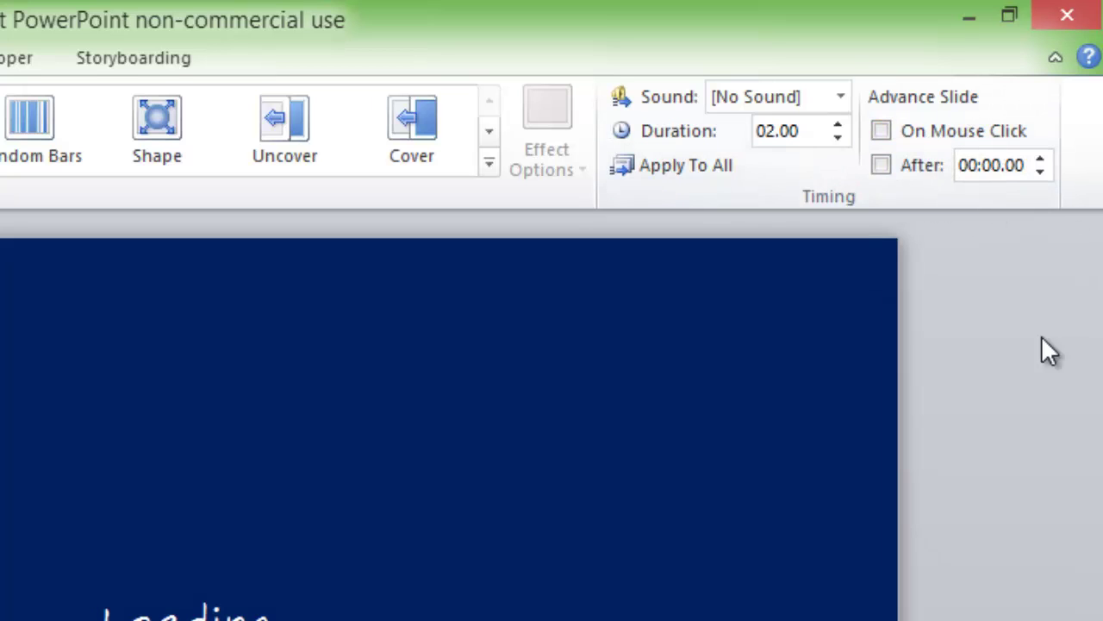
key("F5")
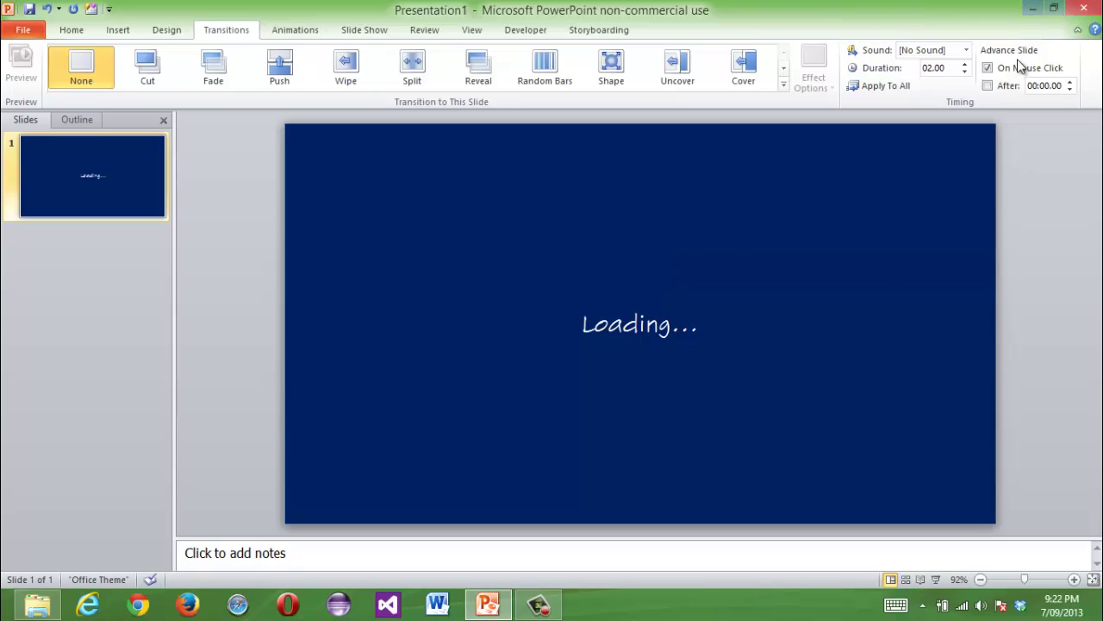
- Set the slide to advance automatically after 2 seconds (00:02.00) and not on mouse click
left_click(1032, 70)
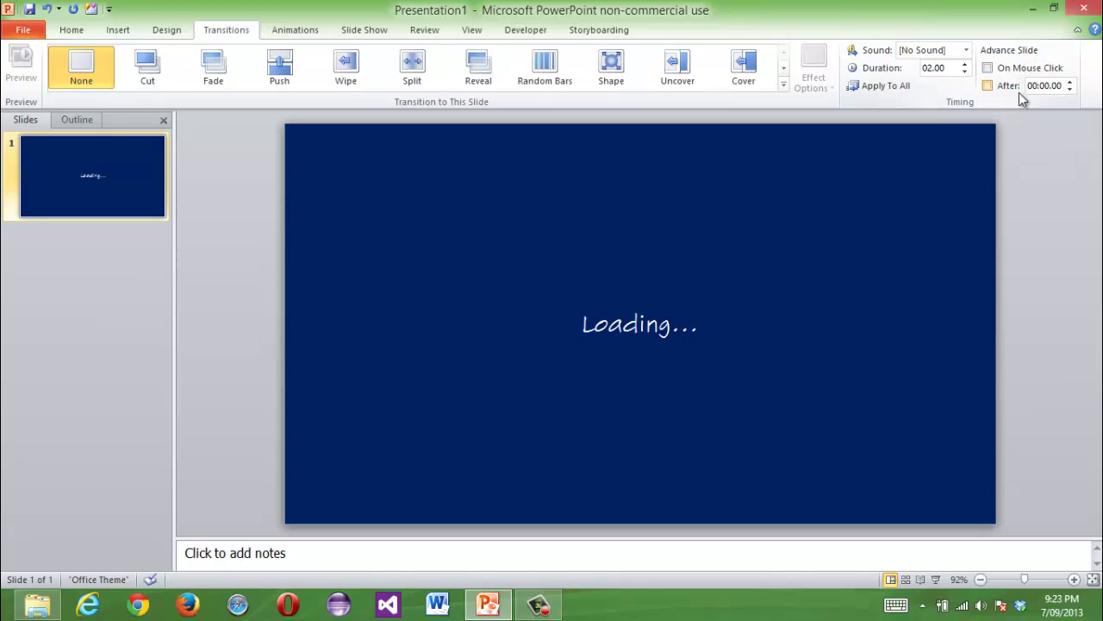
left_click(1070, 82)
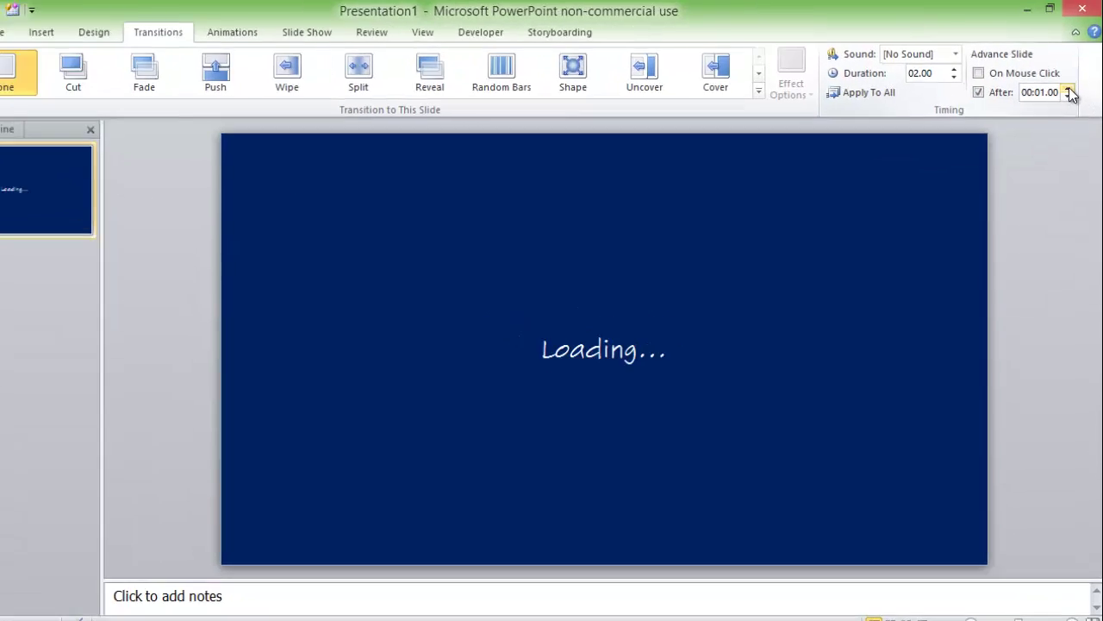
left_click(1068, 89)
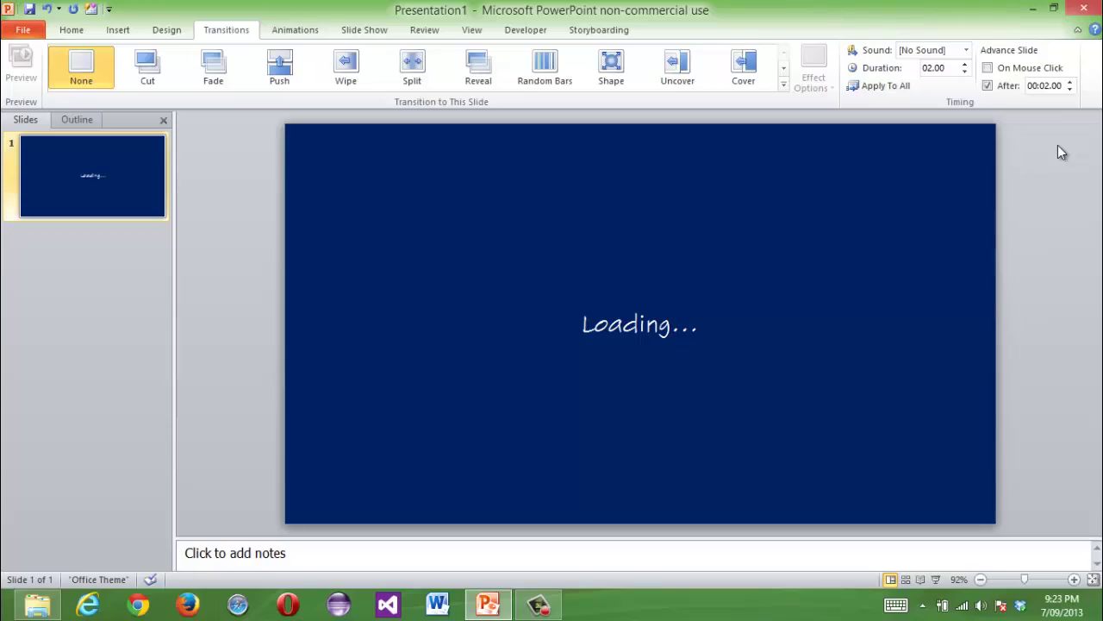
- Duplicate slide 1 and draw a thin rectangle about 12.6 cm wide and 0.6 cm high below the "Loading..." text on the copy
right_click(149, 205)
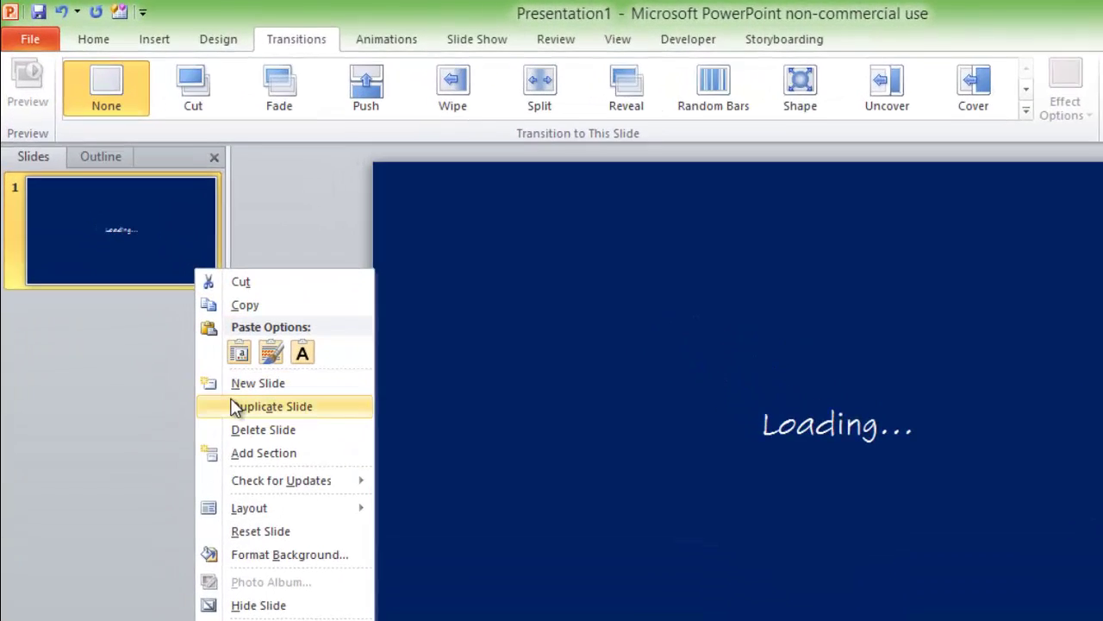
left_click(240, 406)
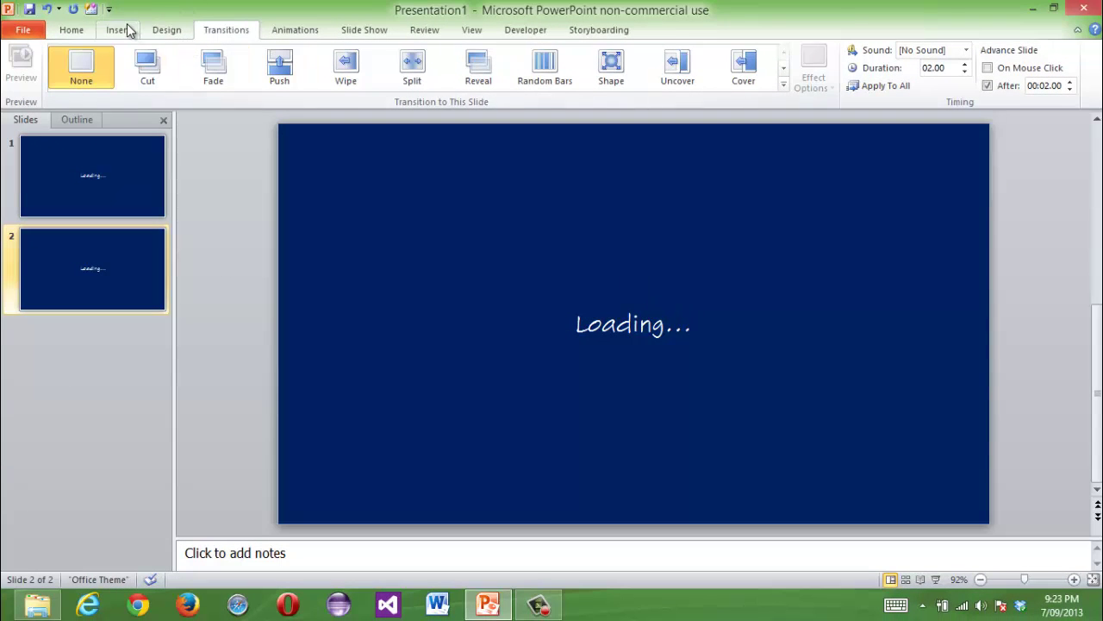
left_click(86, 31)
left_click(722, 52)
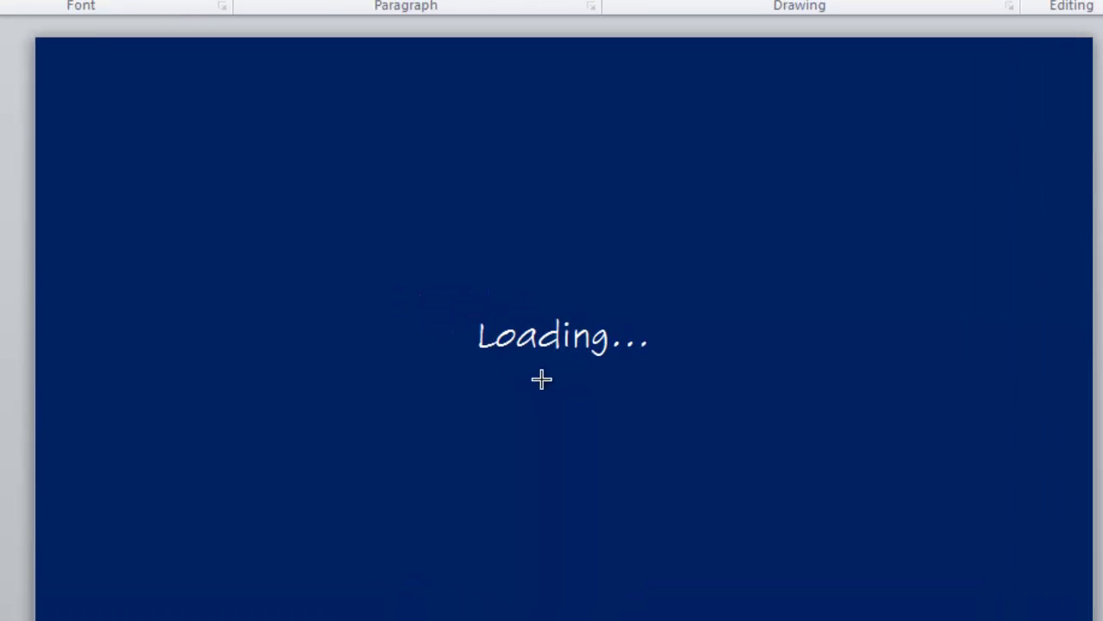
left_click_drag(541, 378, 757, 390)
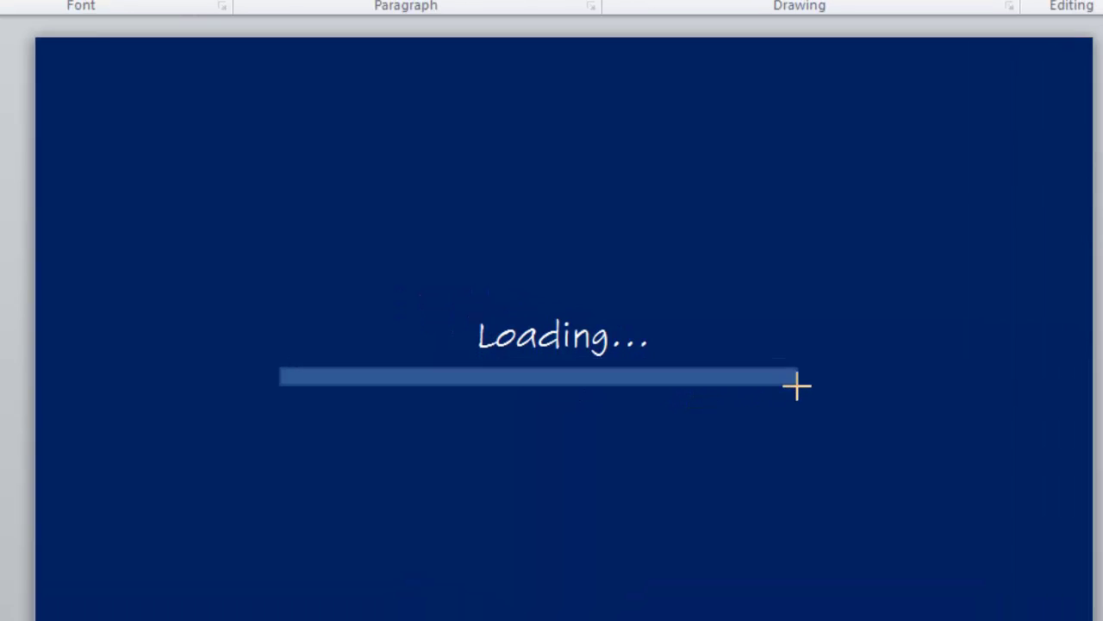
mouse_move(798, 385)
left_mouse_down()
mouse_move(864, 399)
mouse_move(1062, 401)
left_mouse_up()
- Centre the thin rectangle horizontally on the slide
left_click(974, 69)
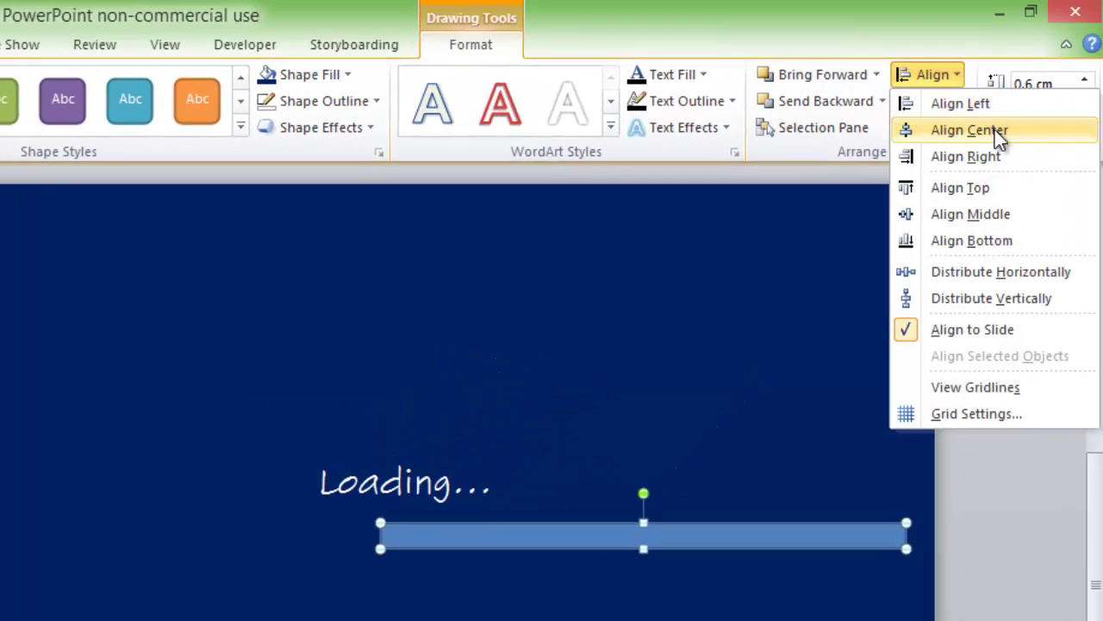
left_click(995, 129)
left_click(931, 80)
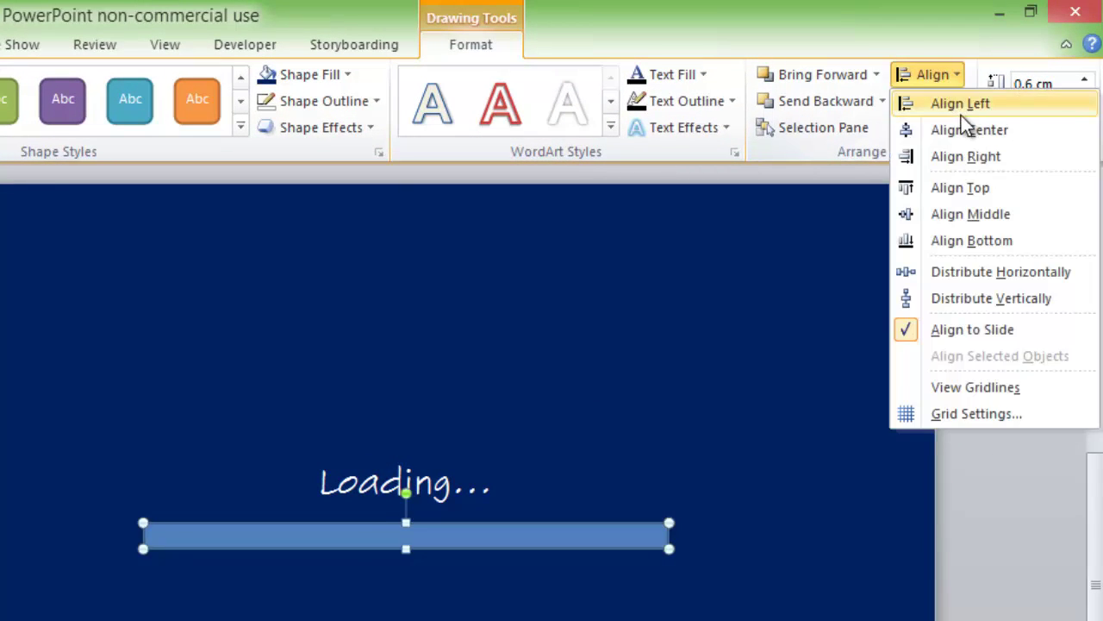
left_click(968, 131)
- Apply a shadow effect to the thin rectangle and fill it with white
left_click(321, 128)
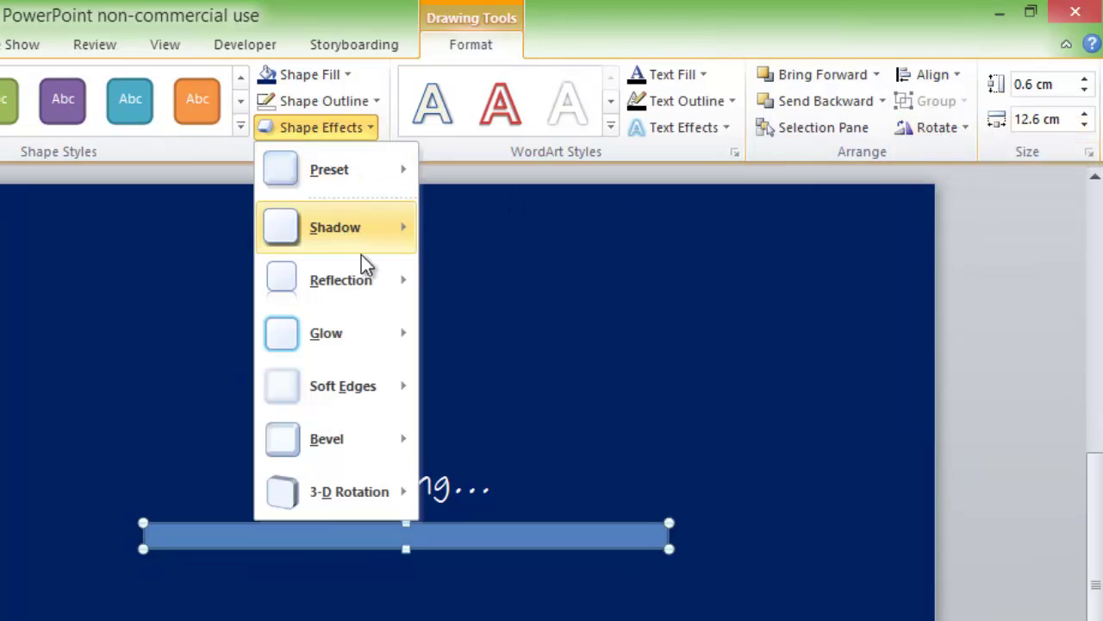
mouse_move(366, 227)
left_click(527, 417)
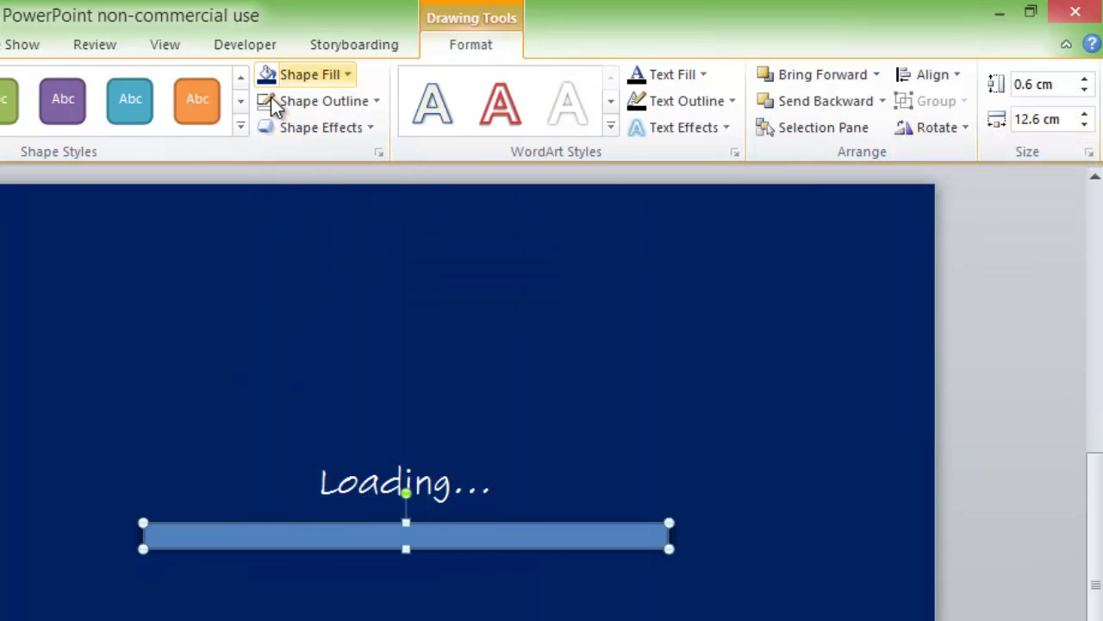
left_click(310, 76)
left_click(269, 124)
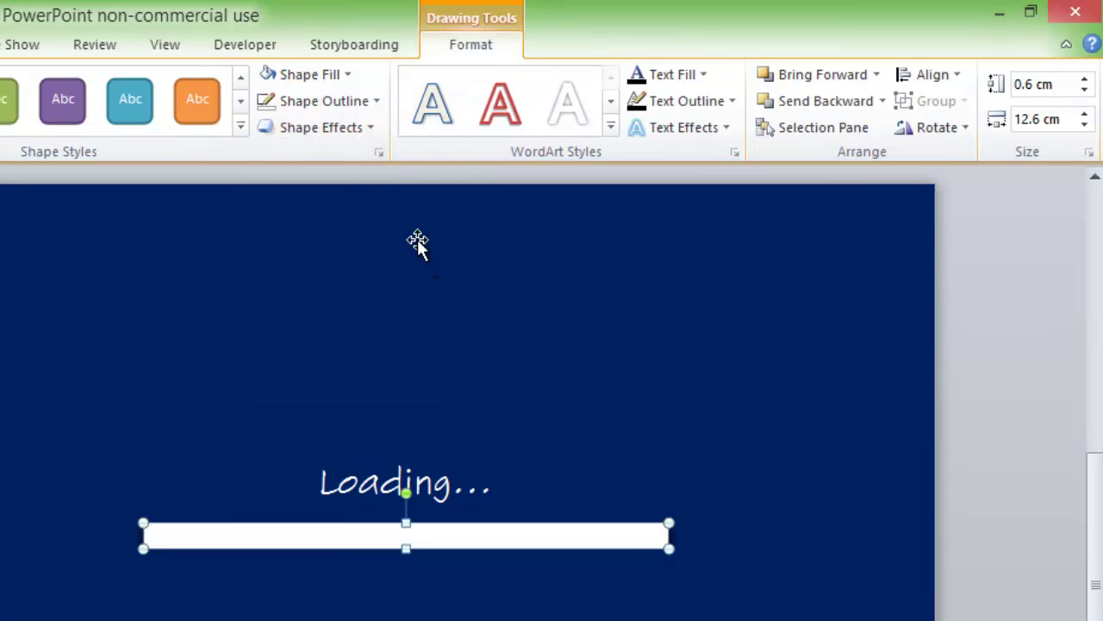
left_click(950, 546)
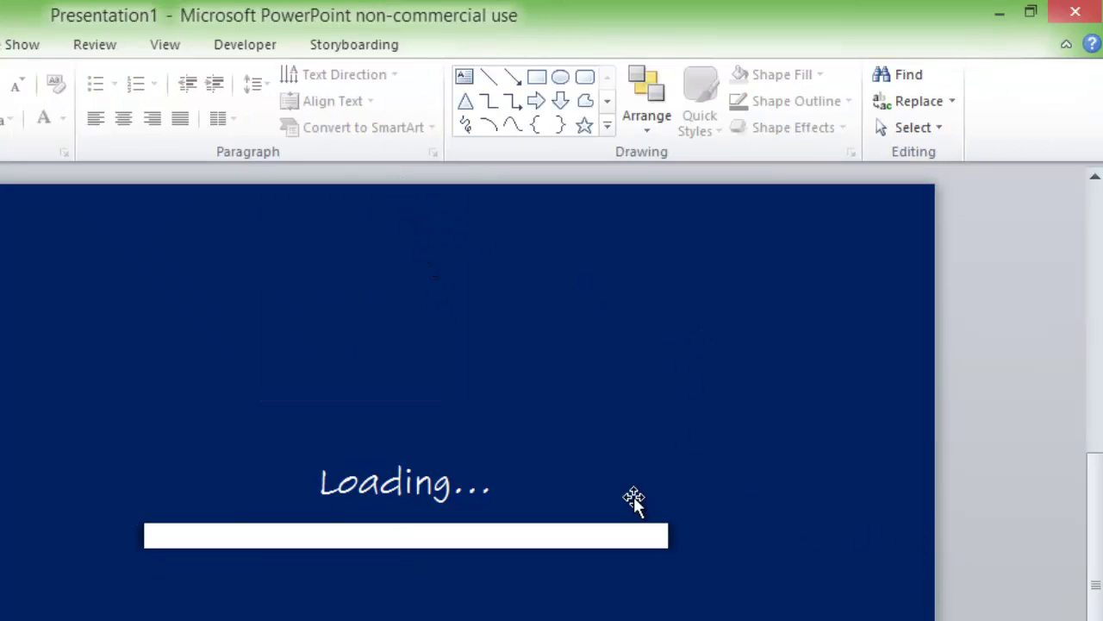
- Copy the white bar and place the duplicate exactly over the original
left_click(636, 530)
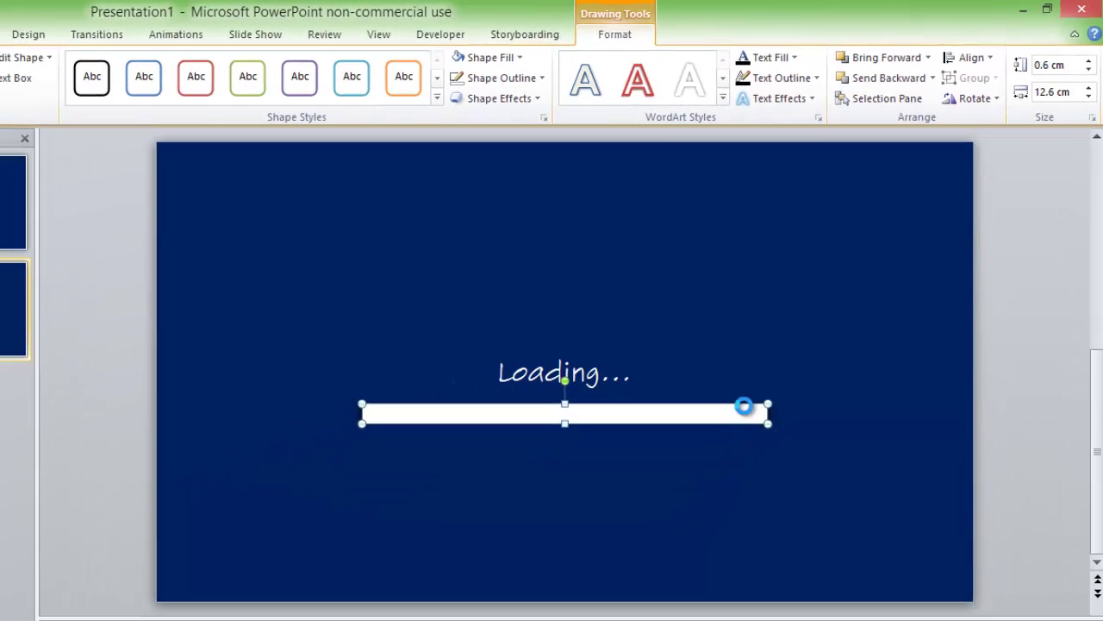
key("ctrl+v")
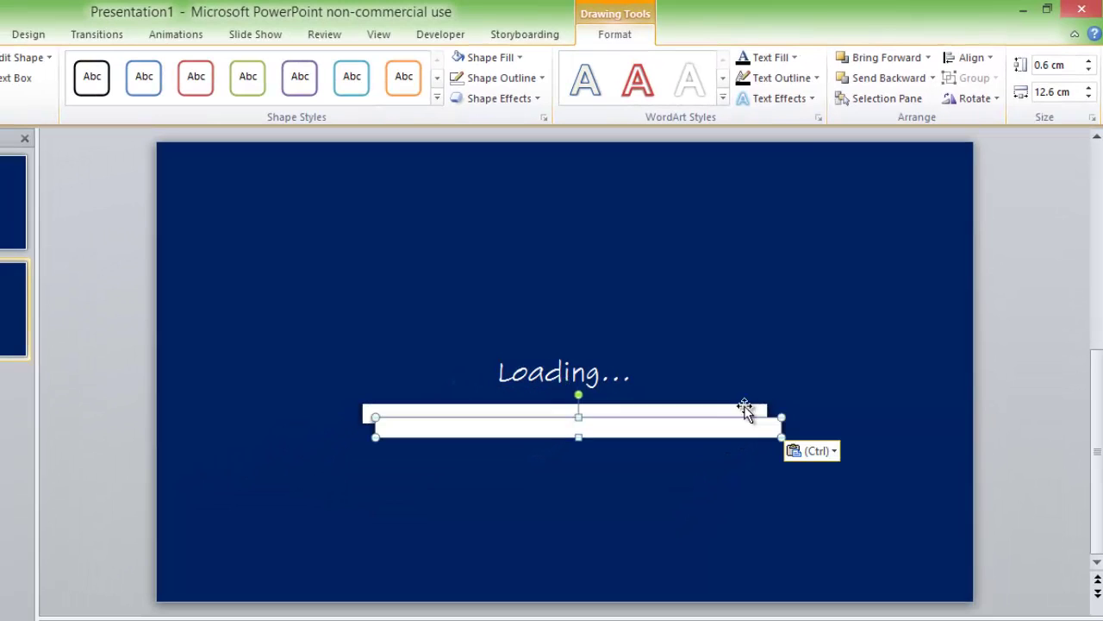
mouse_move(747, 408)
left_mouse_down()
mouse_move(722, 414)
mouse_move(737, 408)
left_mouse_up()
- Remove the shadow from the duplicated bar and fill it with the standard light blue colour
left_click(504, 98)
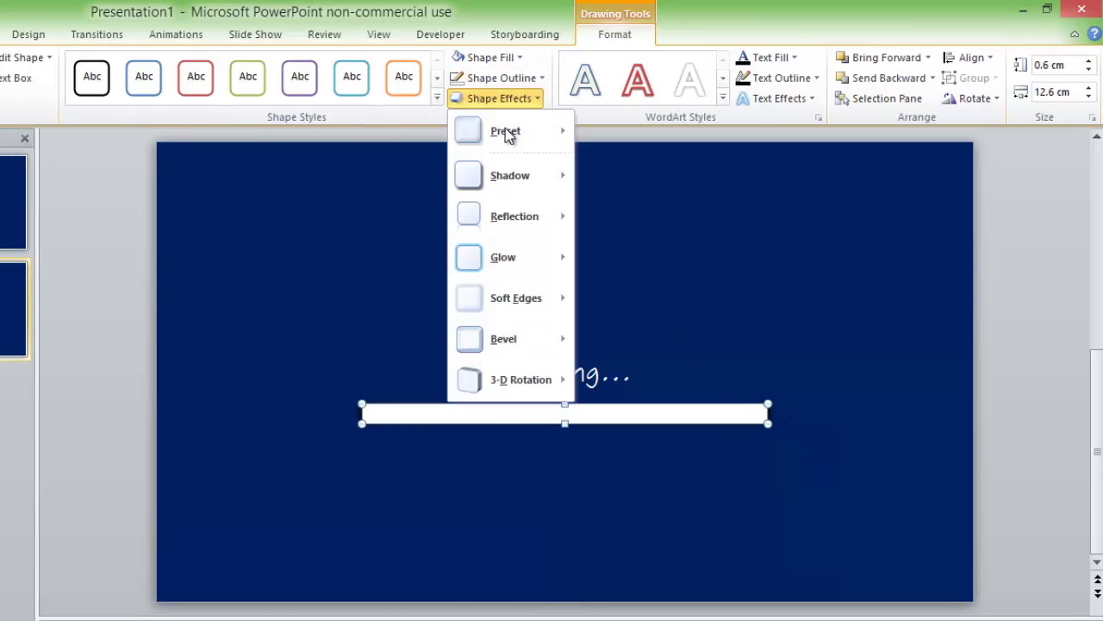
mouse_move(517, 175)
left_click(595, 194)
left_click(505, 57)
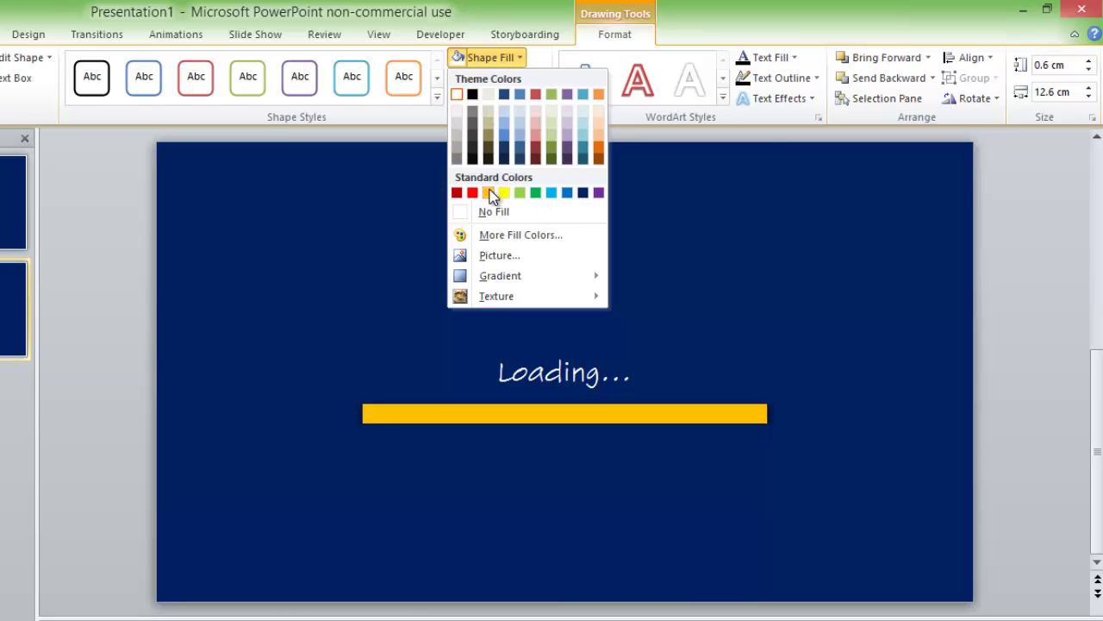
left_click(551, 195)
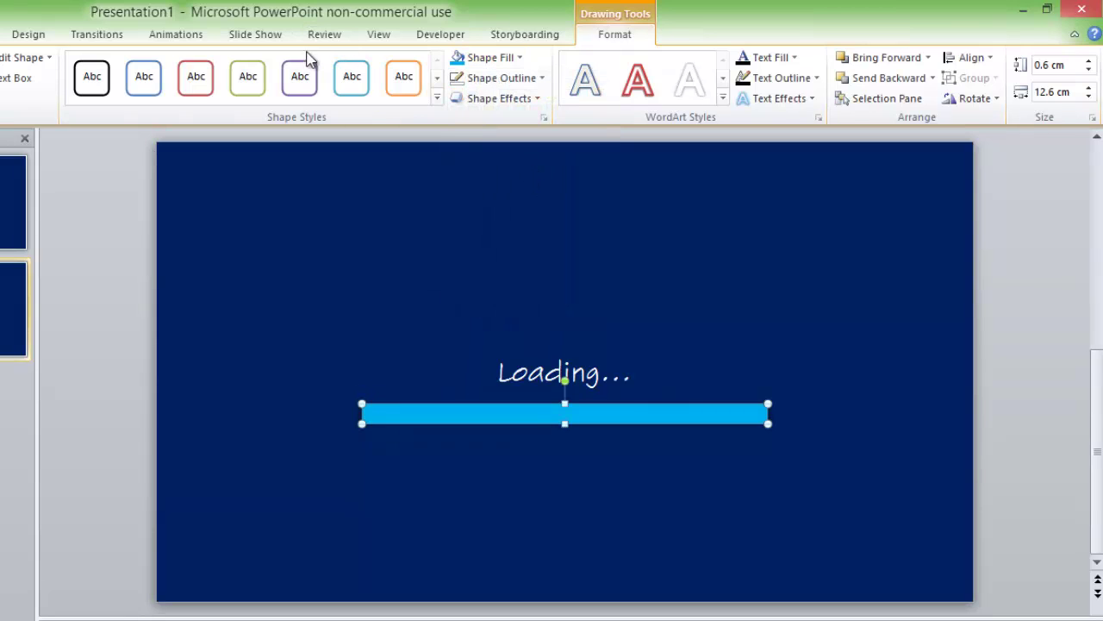
- Add a Wipe entrance animation to the light blue bar with the direction From Left
left_click(178, 36)
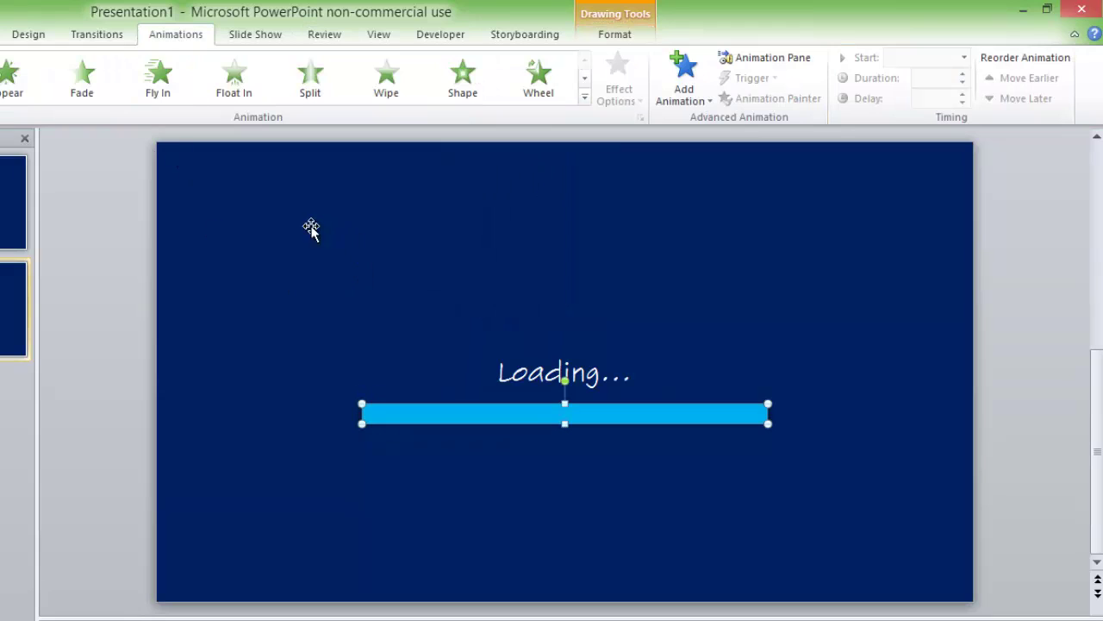
left_click(400, 94)
left_click(613, 101)
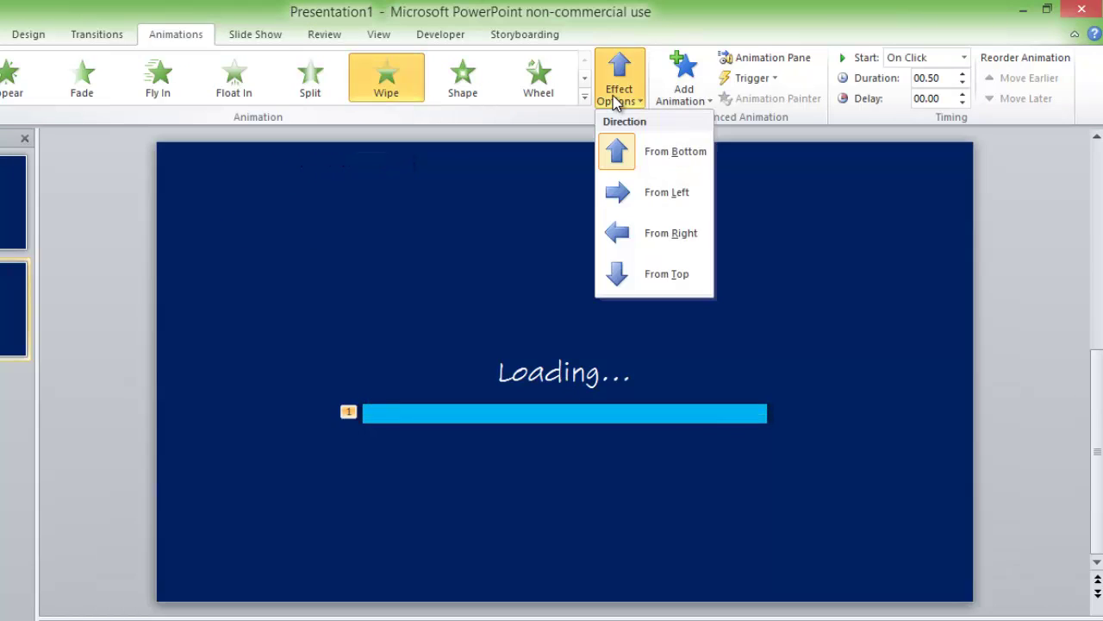
left_click(653, 197)
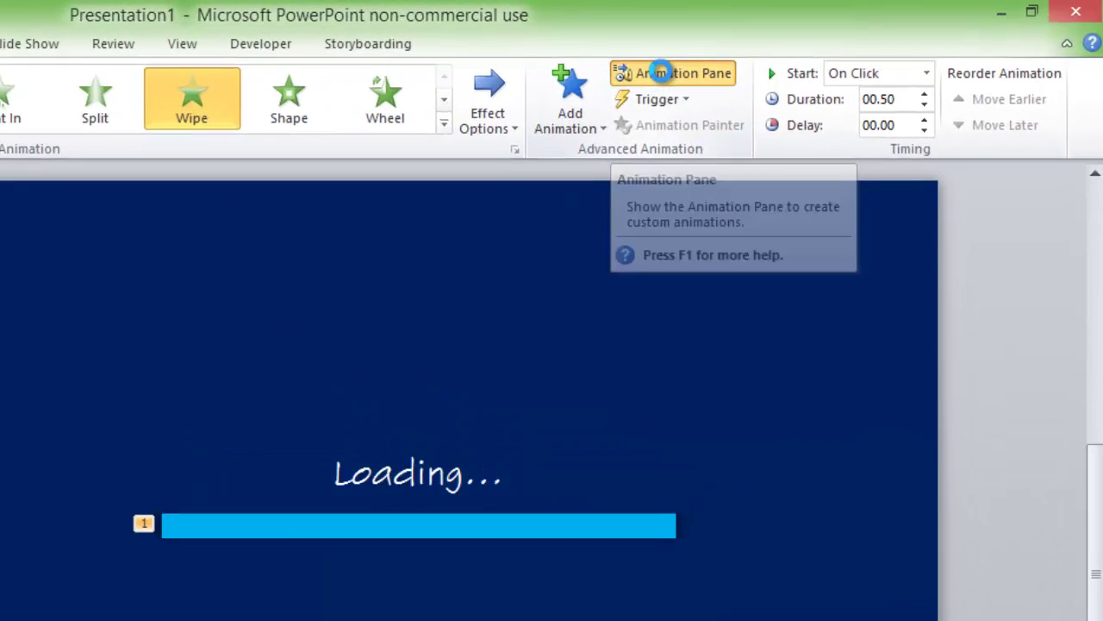
- Set the bar's Wipe animation to start After Previous with a duration of 3 seconds (Slow)
left_click(759, 62)
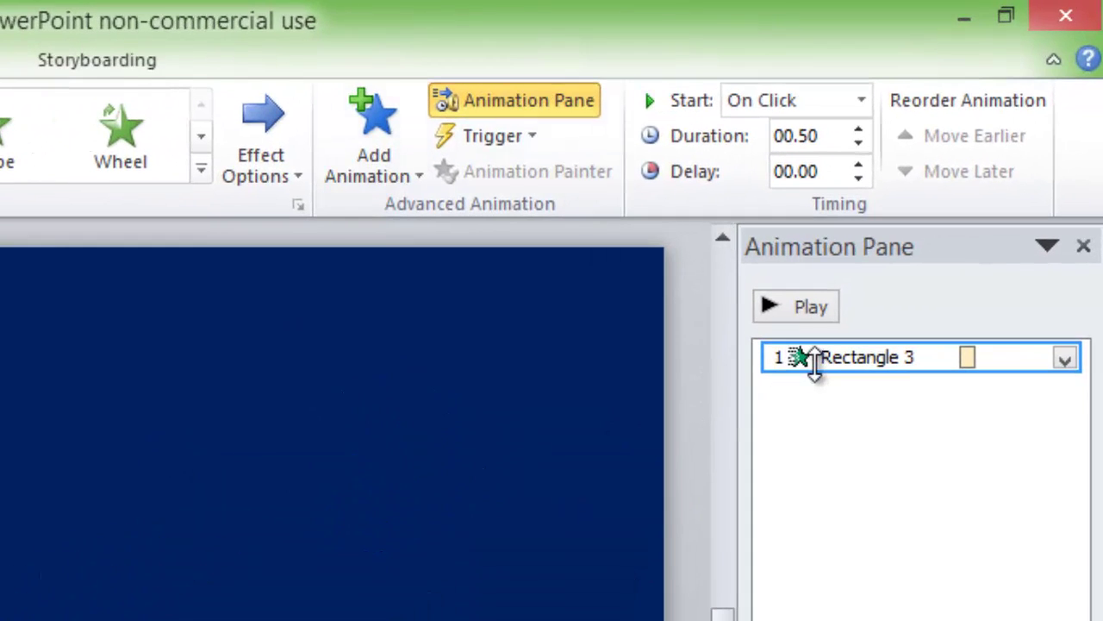
right_click(938, 211)
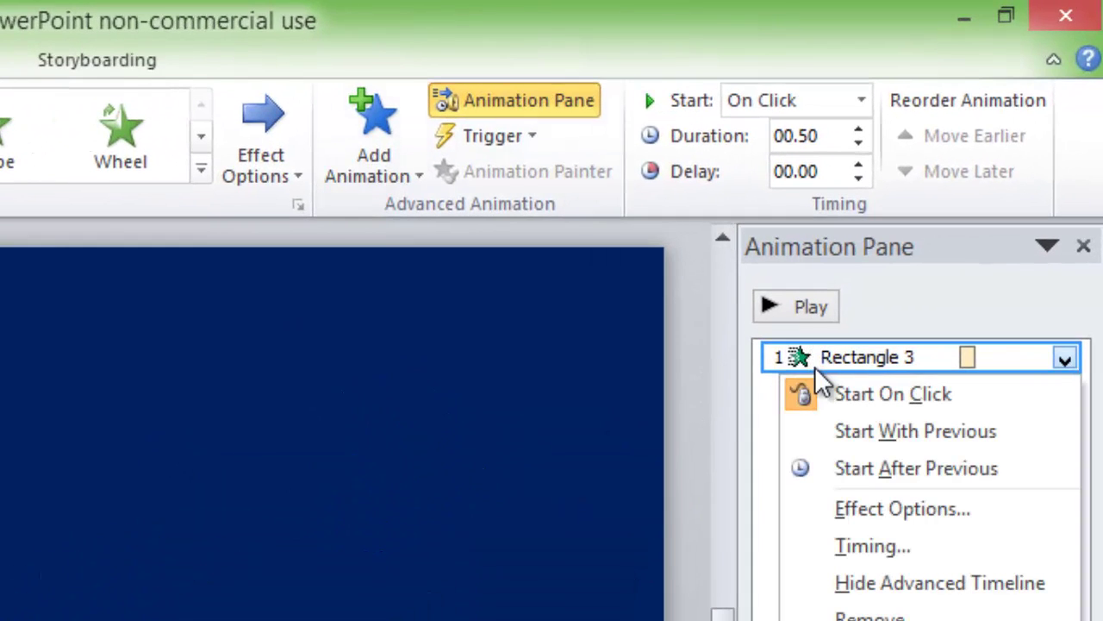
left_click(882, 466)
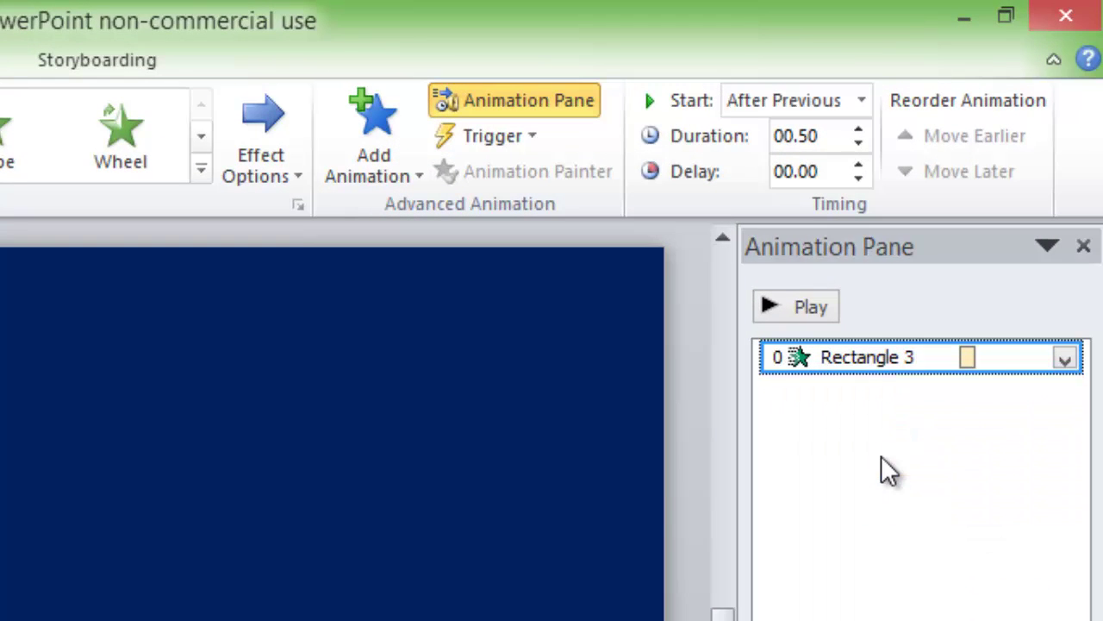
right_click(883, 355)
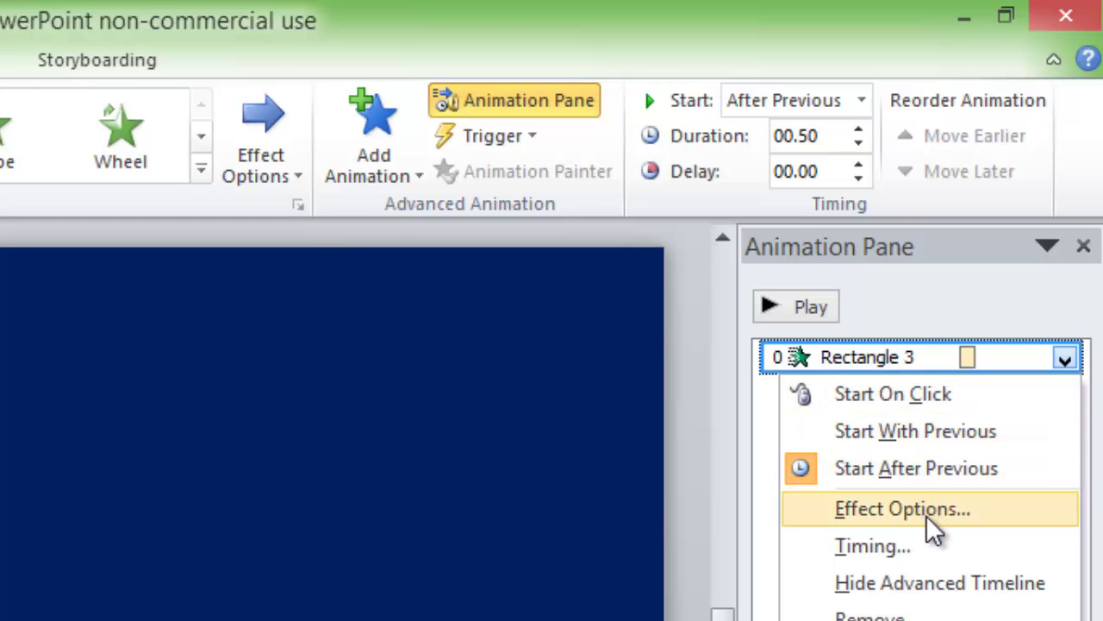
left_click(931, 545)
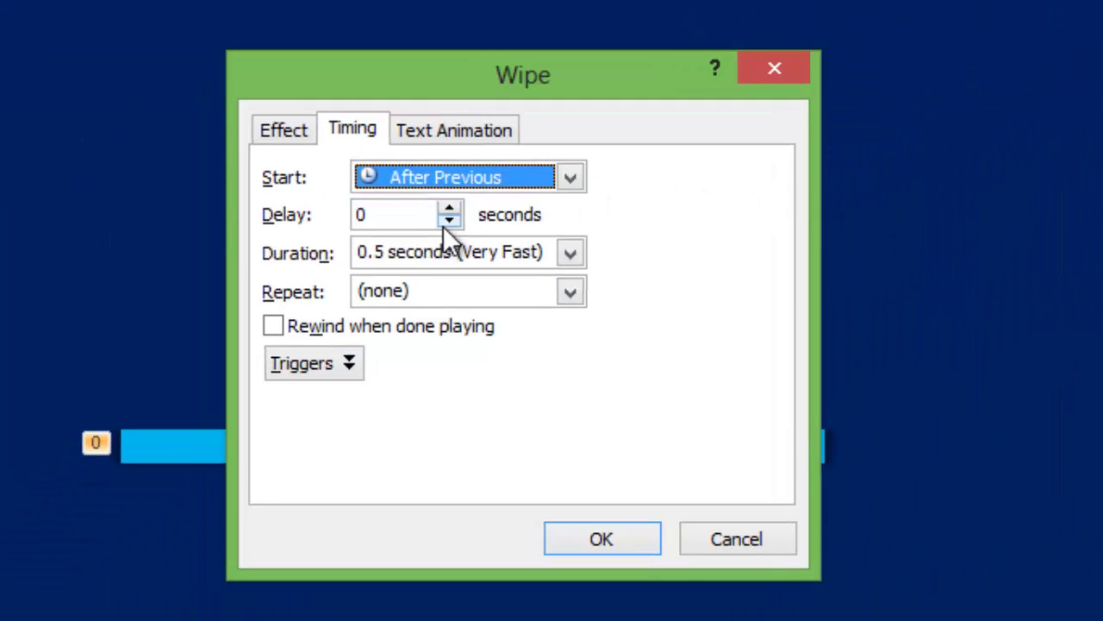
left_click(477, 251)
left_click(569, 251)
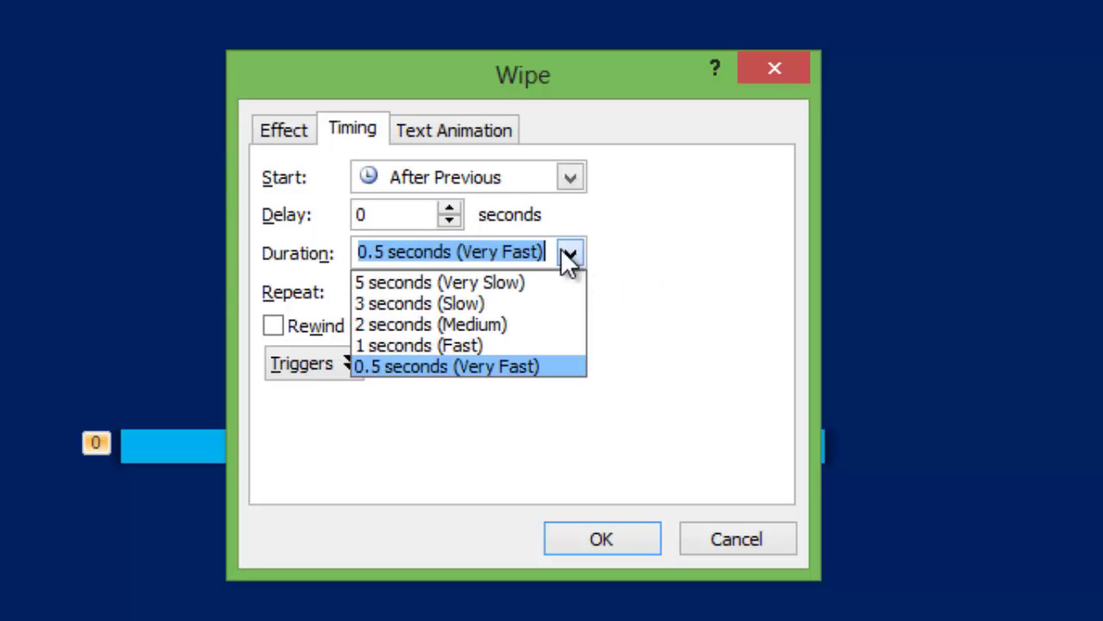
left_click(547, 303)
left_click(638, 539)
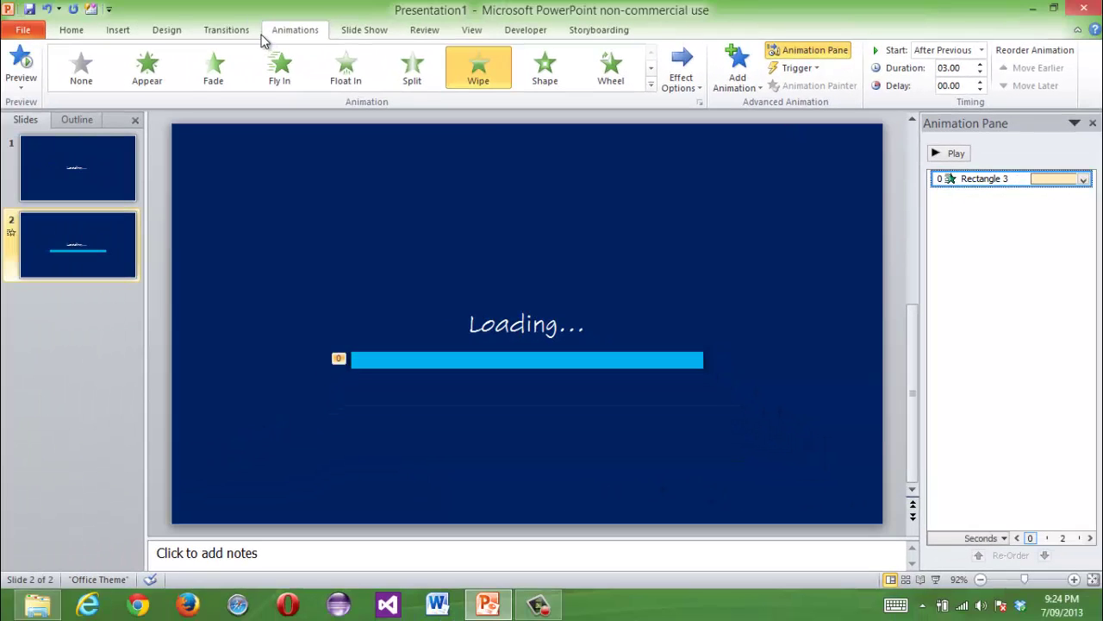
- Check slide 2's automatic advance timing and run the slide show from this slide to test the loading bar
left_click(248, 31)
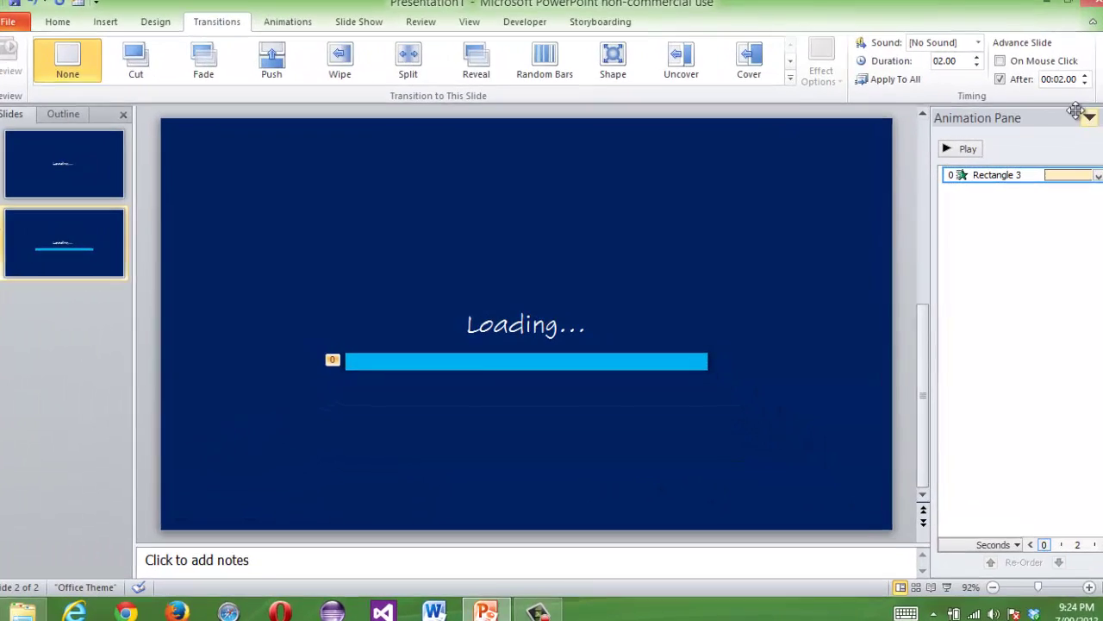
left_click(1070, 89)
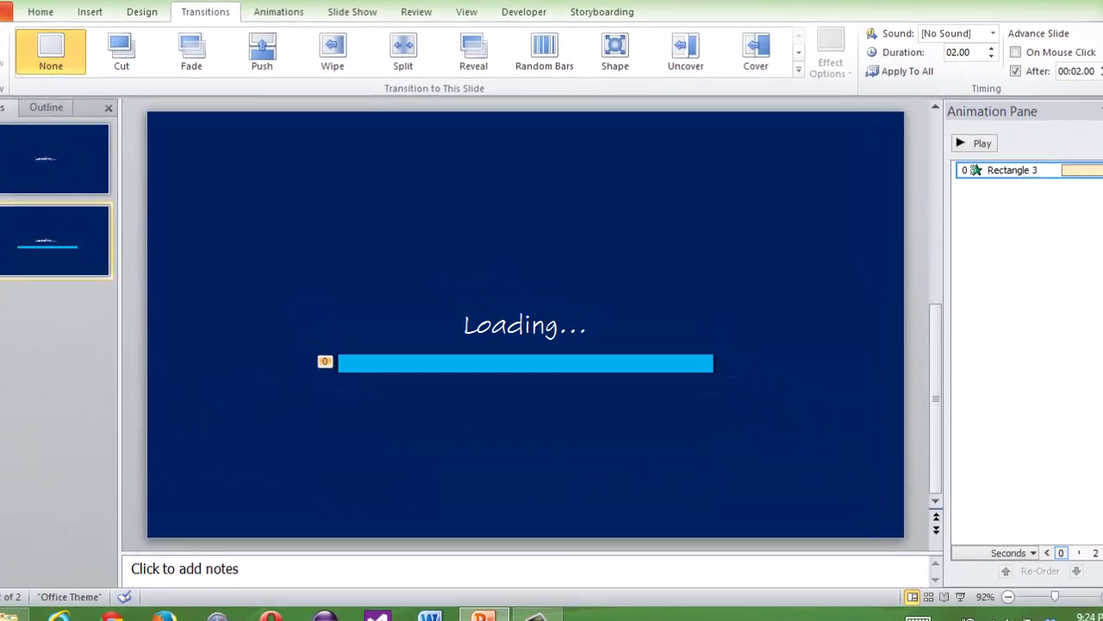
left_click(928, 162)
key("shift+F5")
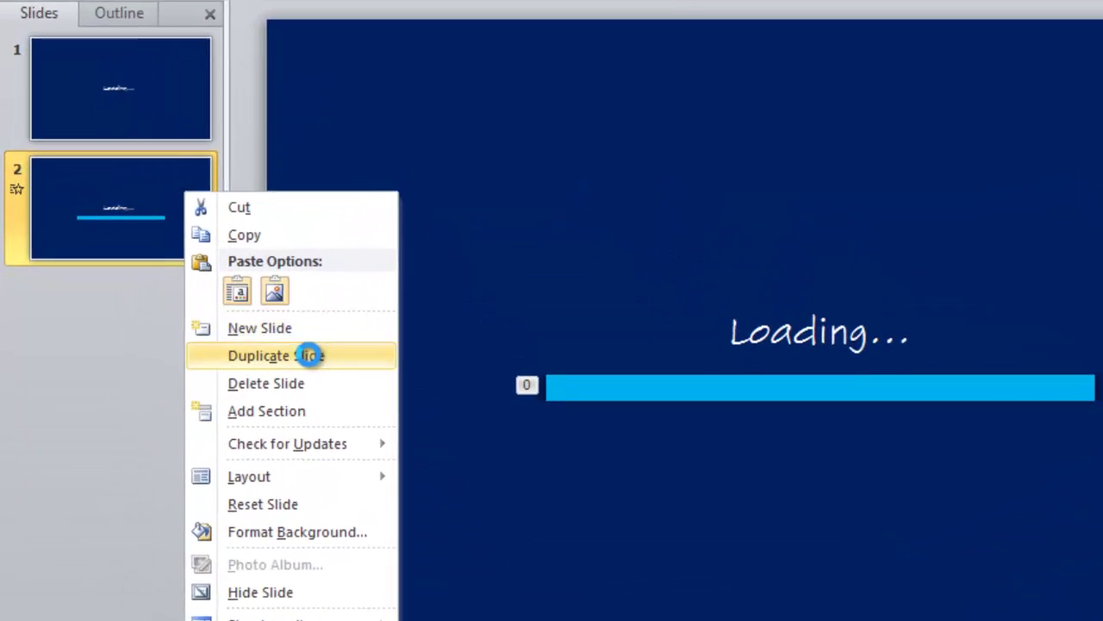
- Duplicate slide 2 and delete both the white and the light blue bars from the new slide 3
left_click(210, 344)
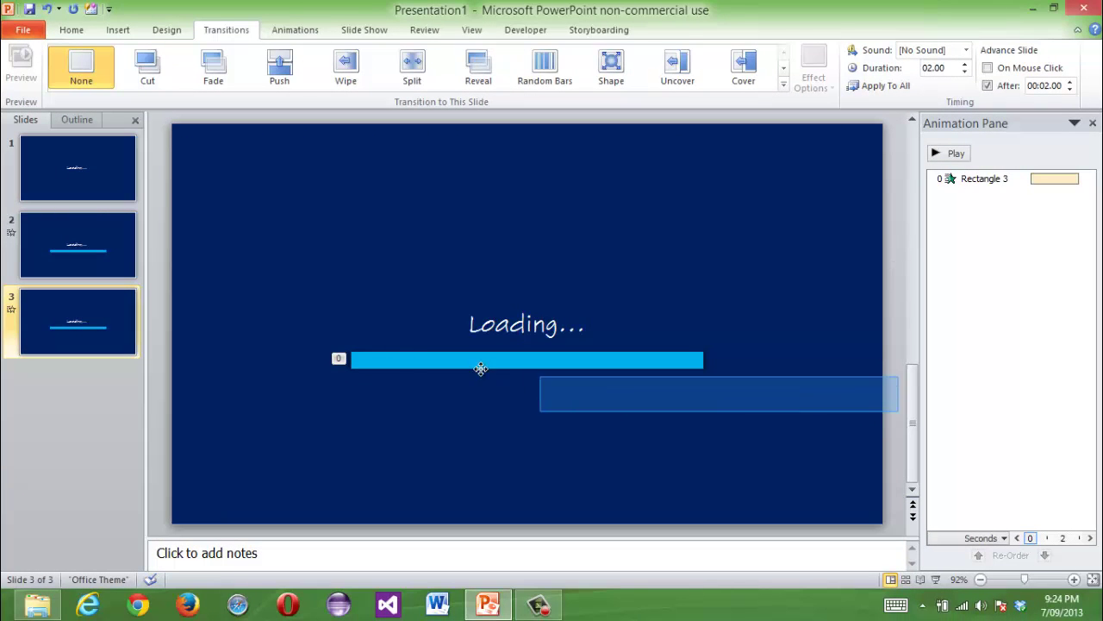
left_click_drag(399, 353, 272, 309)
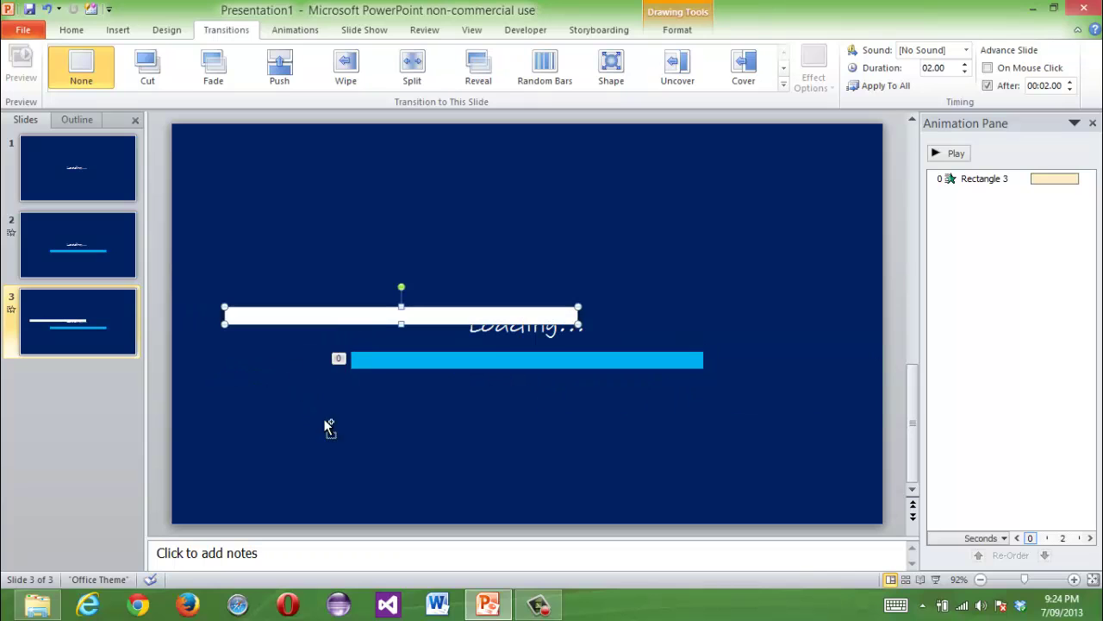
key("ctrl+z")
left_click_drag(888, 403, 191, 293)
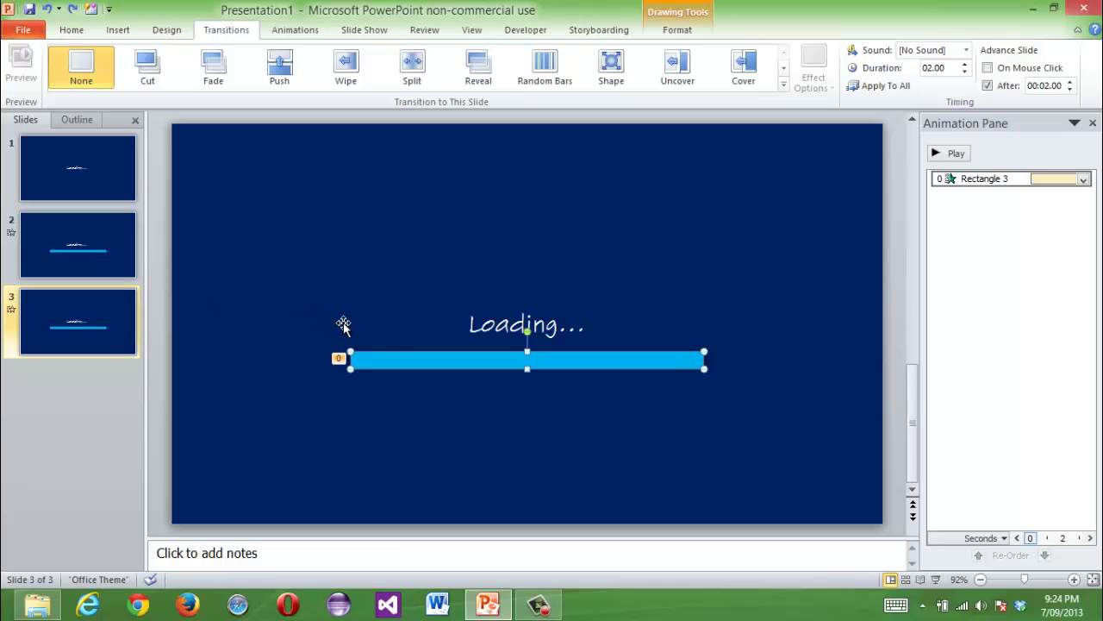
key("Delete")
- Set the vertical text alignment of slide 3's full-slide blue rectangle to Top in its shape formatting
left_click(428, 336)
right_click(428, 337)
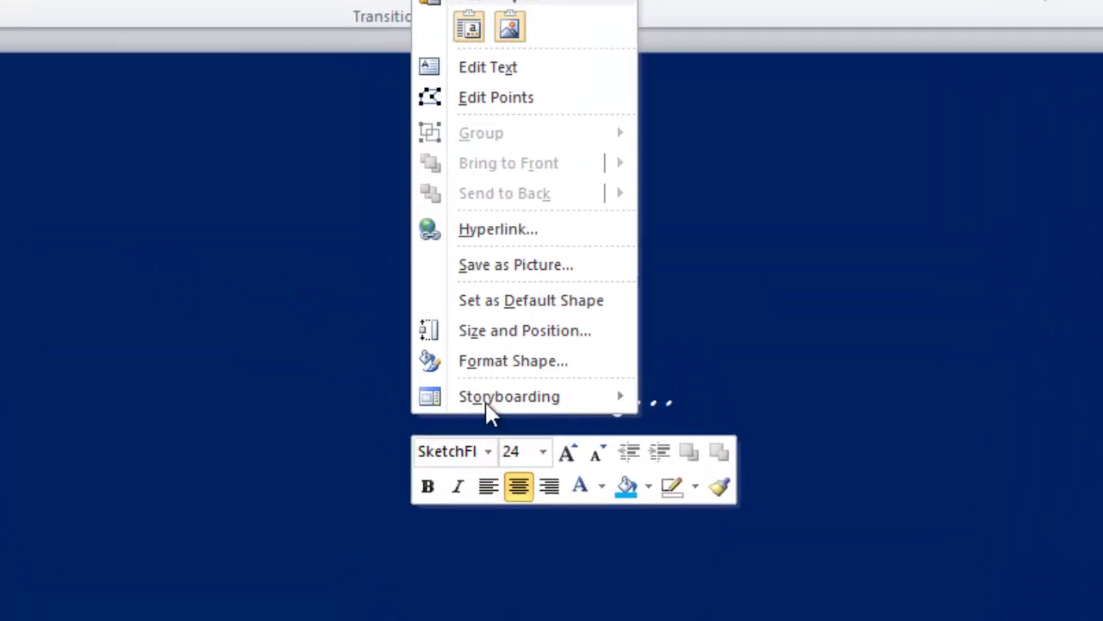
key("Escape")
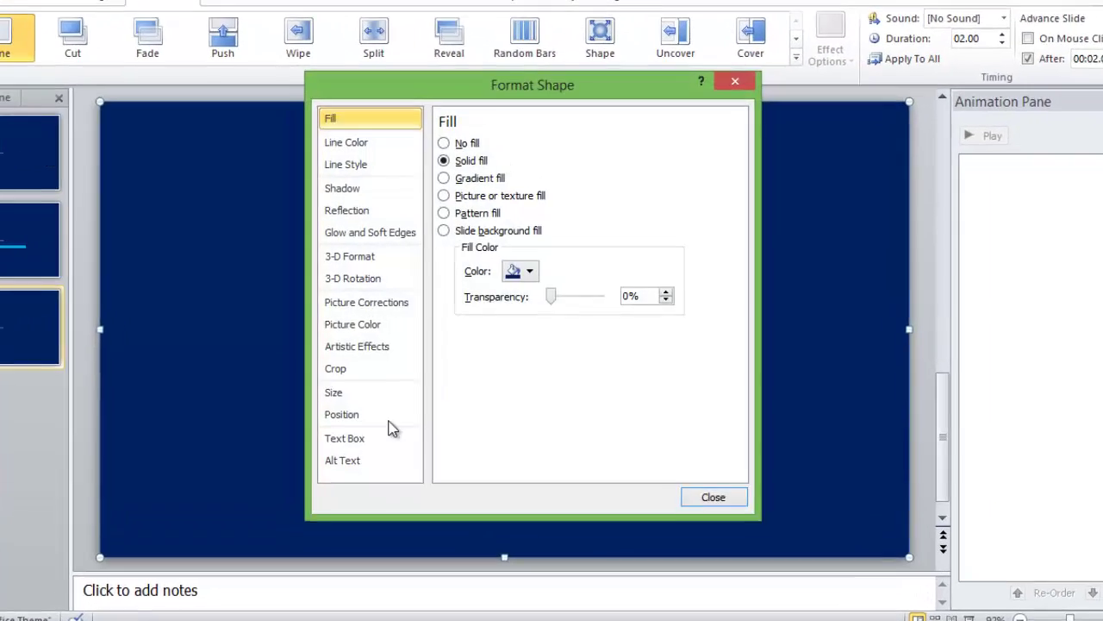
left_click(375, 421)
left_click(554, 161)
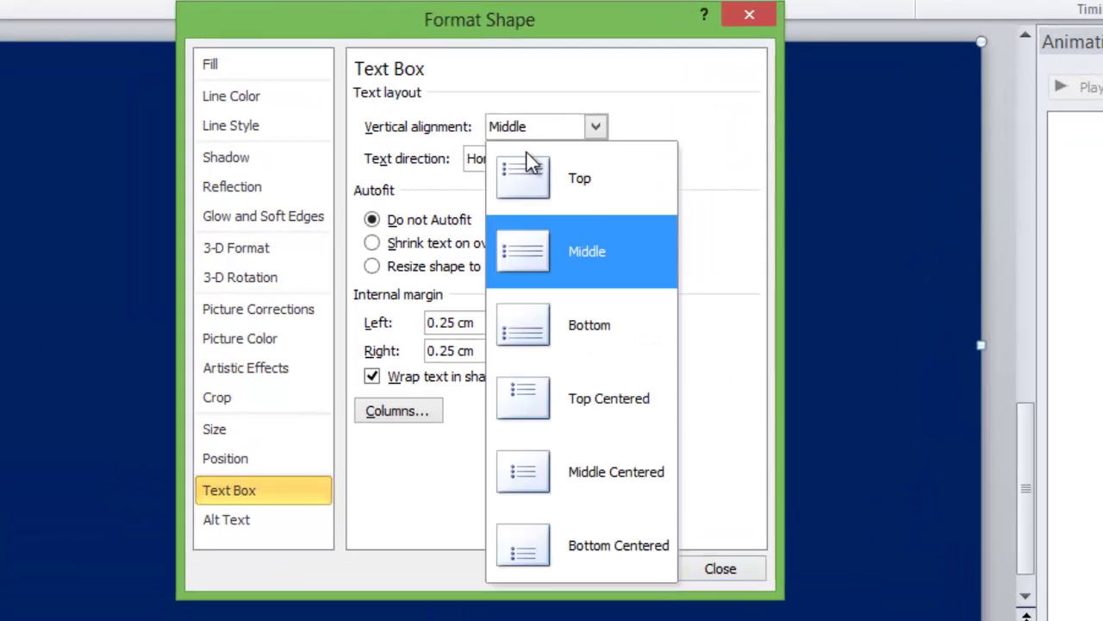
left_click(528, 173)
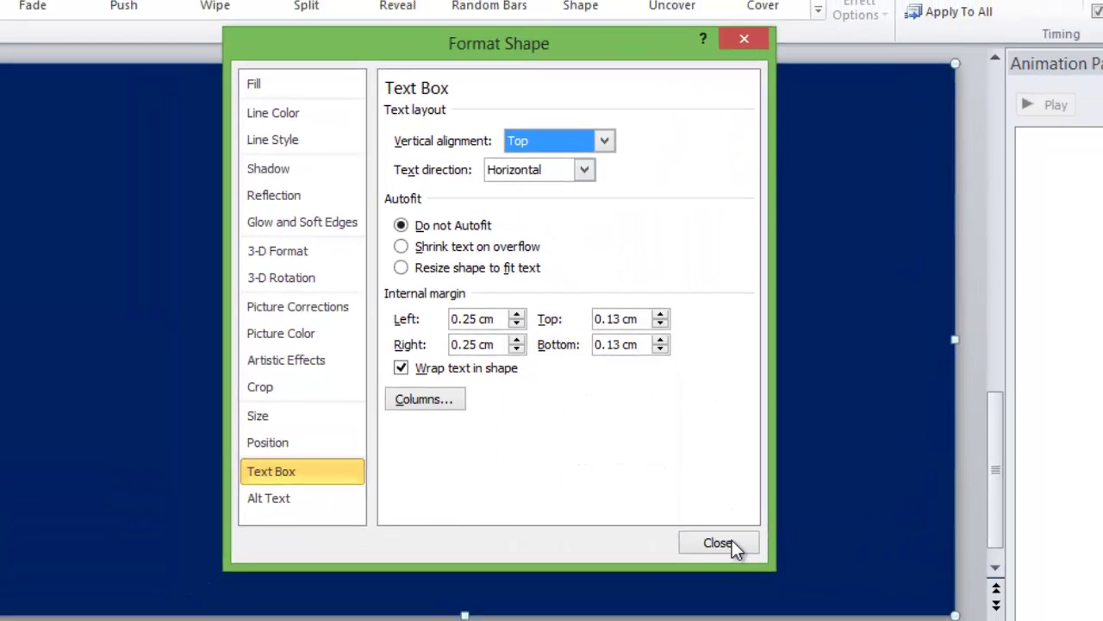
- Delete the "Loading..." text from slide 3's full-slide blue rectangle
left_click(732, 540)
triple_click(499, 88)
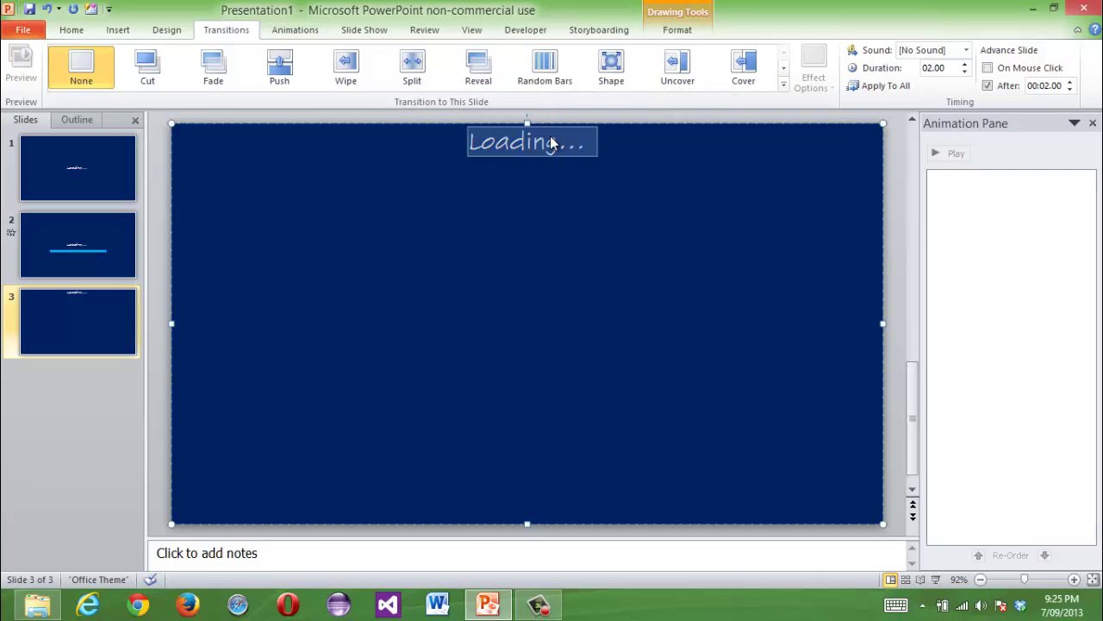
key("Delete")
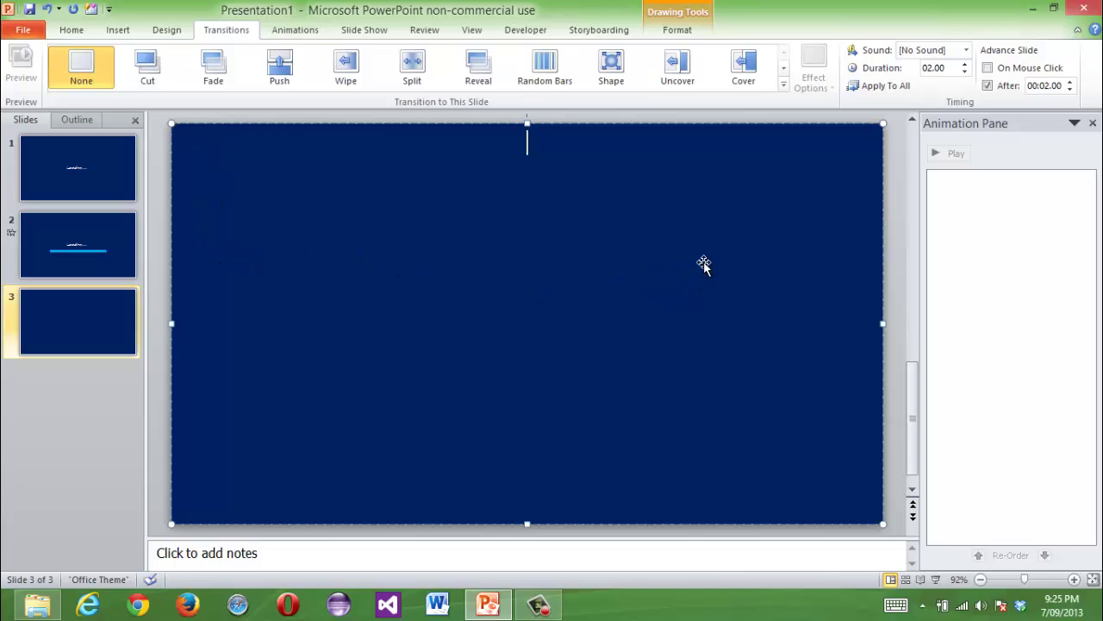
left_click(899, 291)
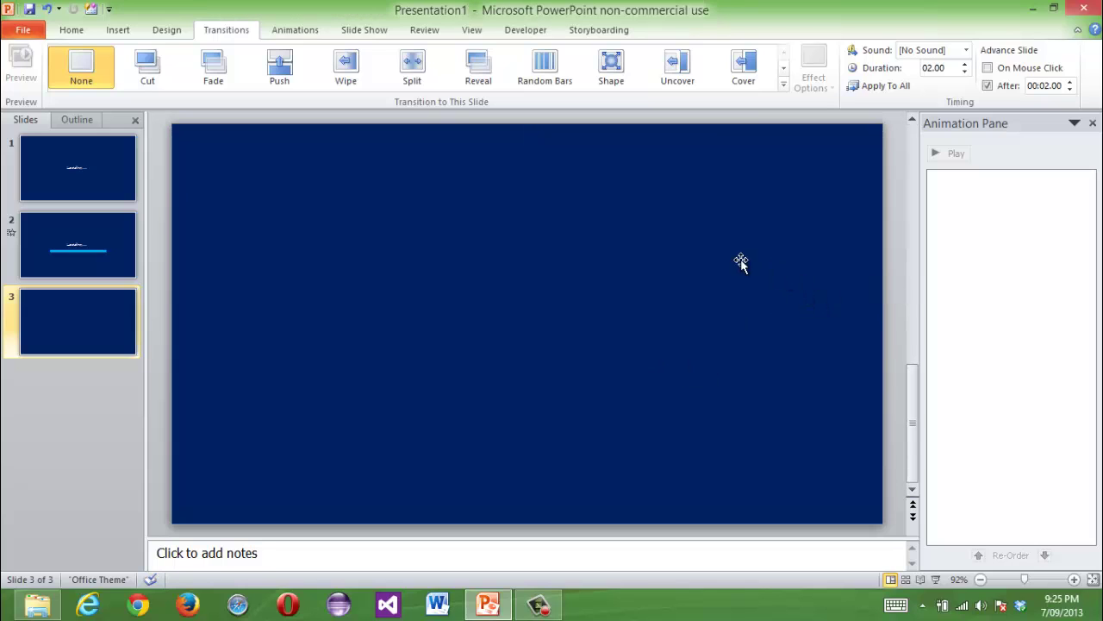
scroll(599, 91, "up", 2)
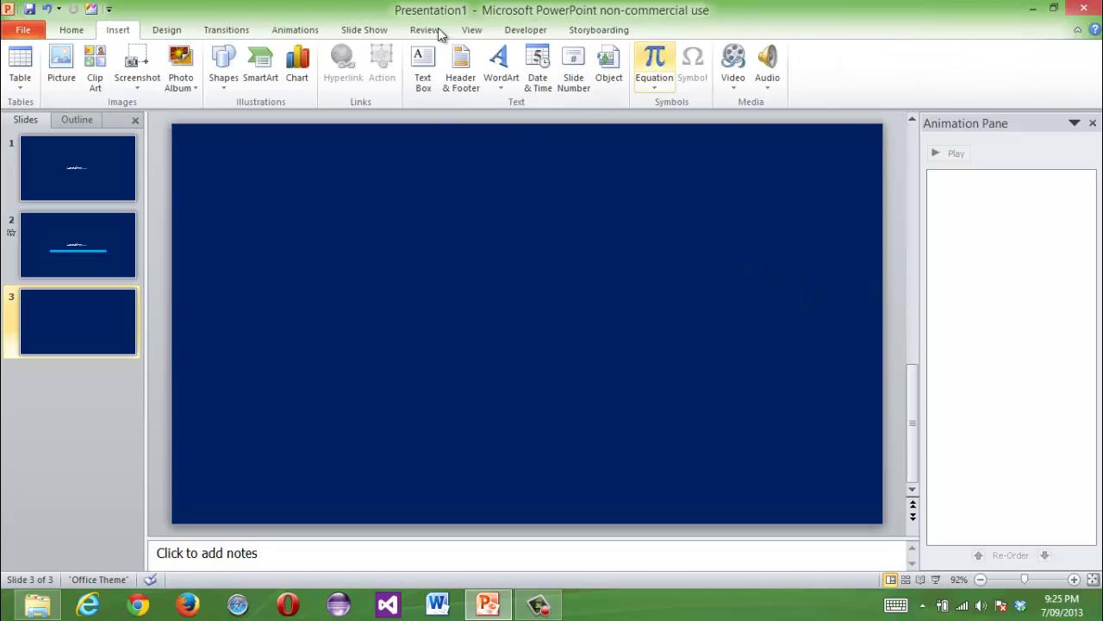
left_click(75, 30)
left_click(724, 52)
left_click_drag(554, 183, 634, 397)
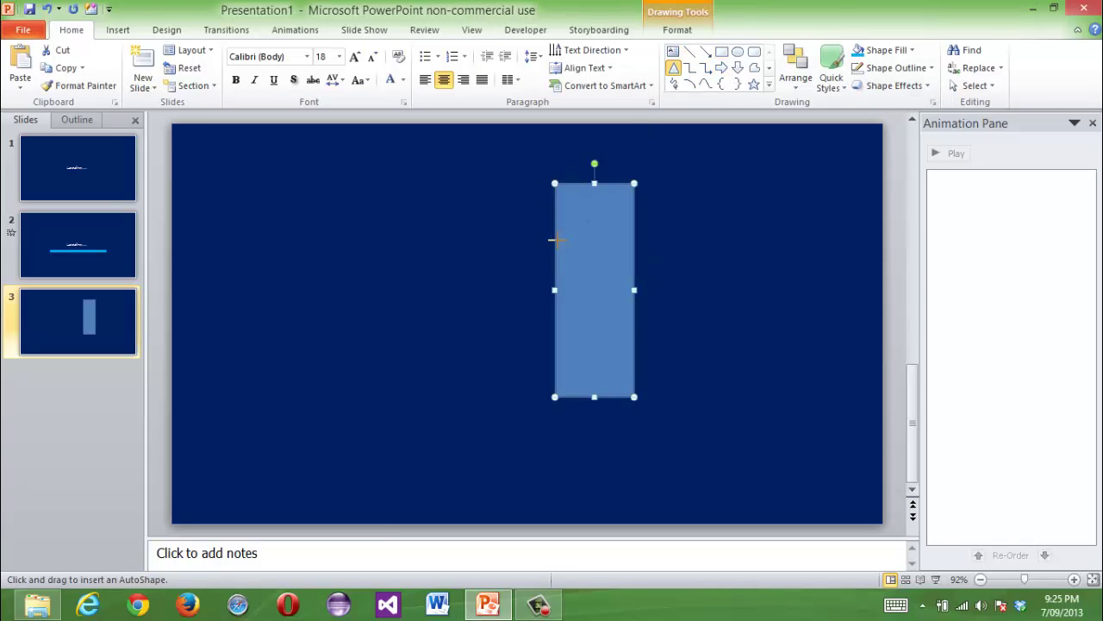
left_click_drag(591, 264, 595, 267)
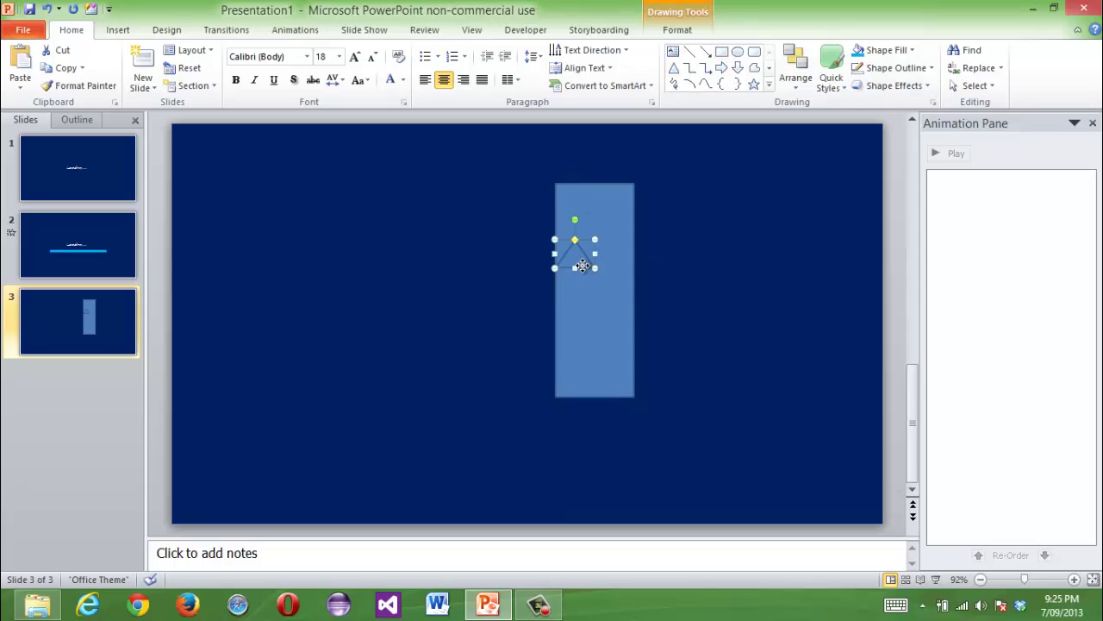
left_click(676, 30)
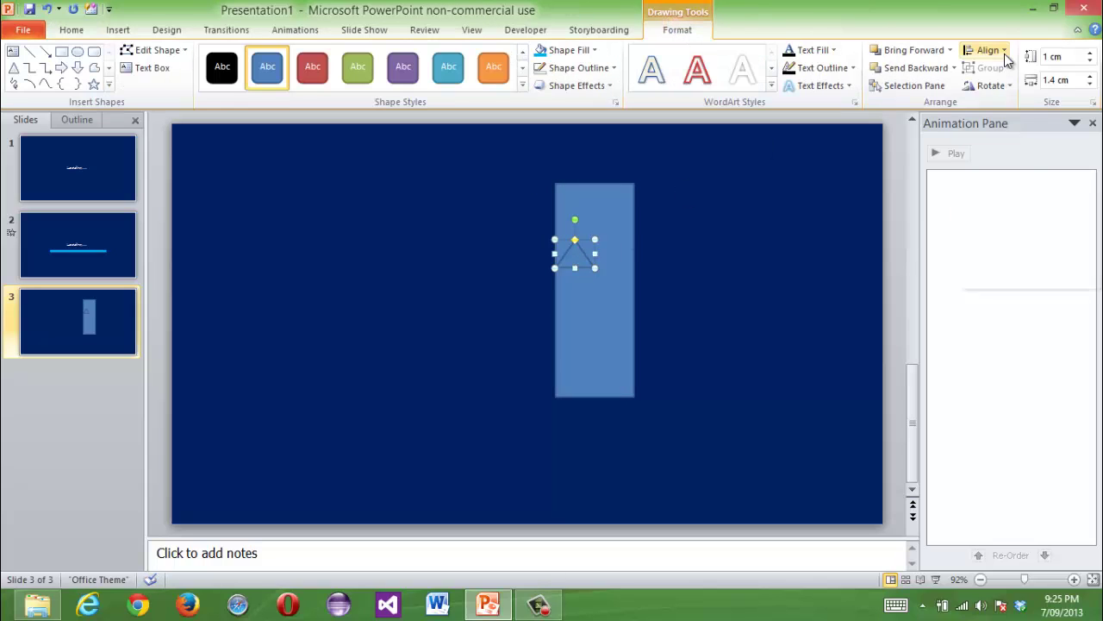
left_click(987, 50)
left_click(989, 84)
left_click(989, 83)
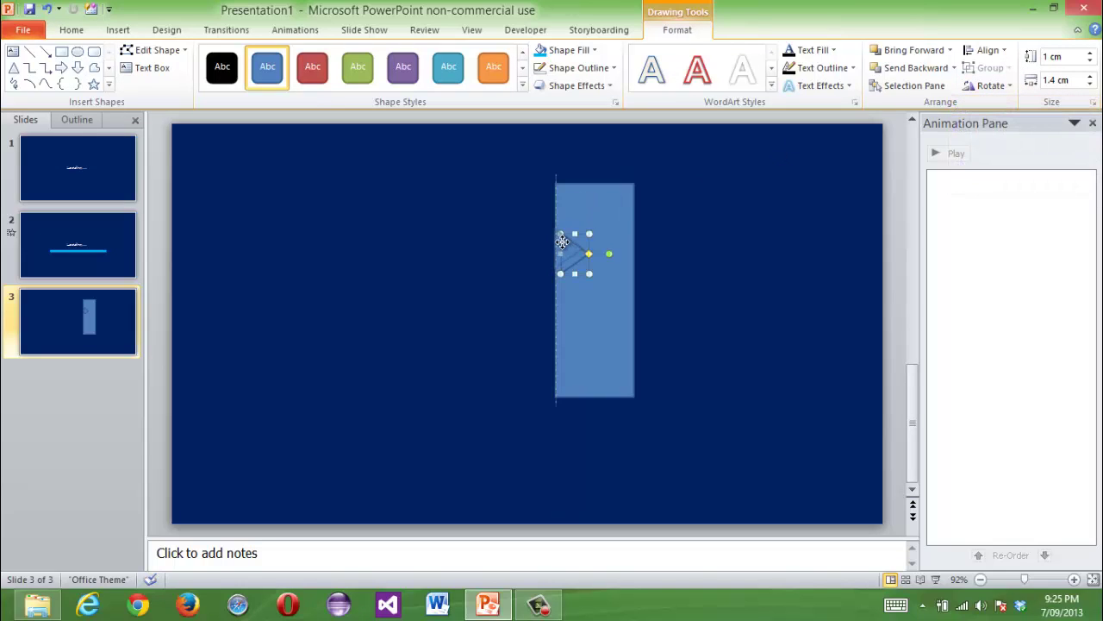
left_click(692, 195)
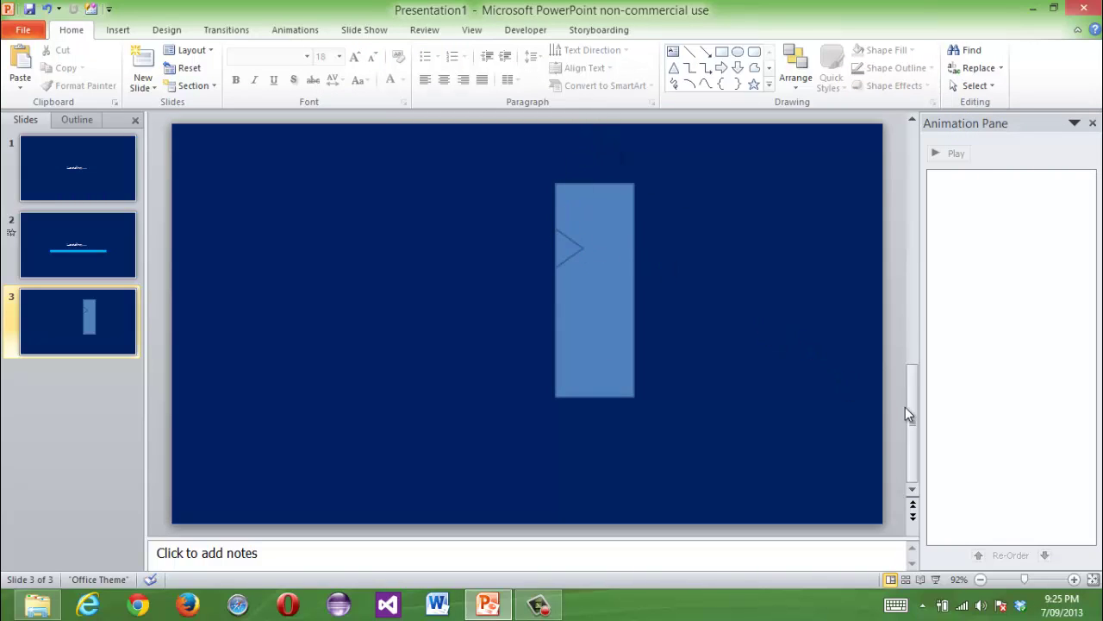
key("ctrl+a")
key("Delete")
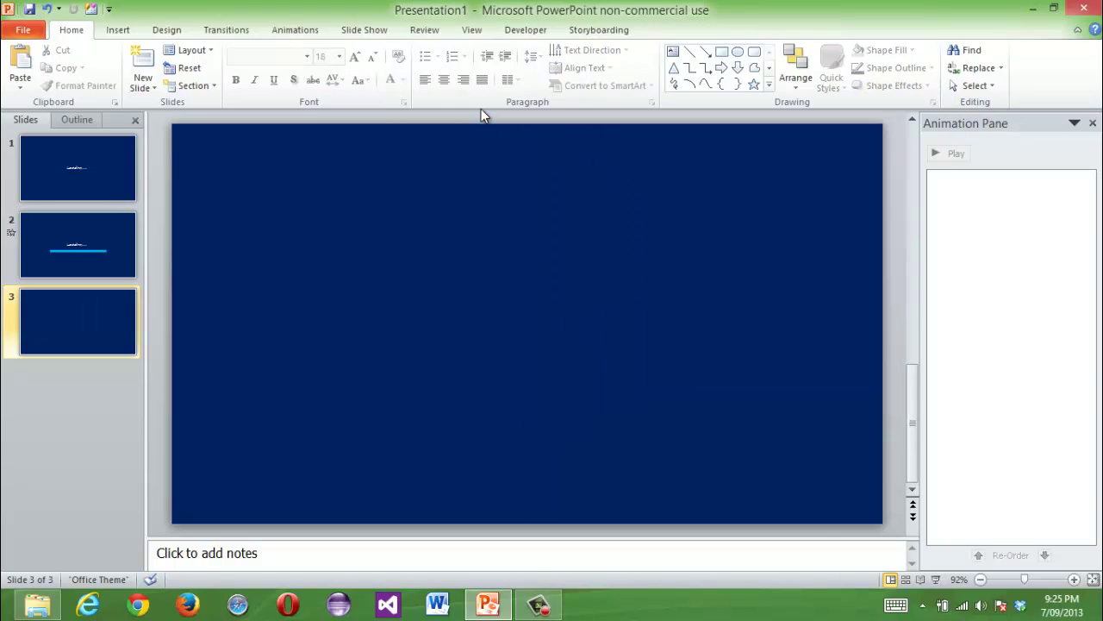
- Enter the title "Welcome to the 'Mouse Game'" in slide 3's full-slide blue rectangle
left_click(495, 177)
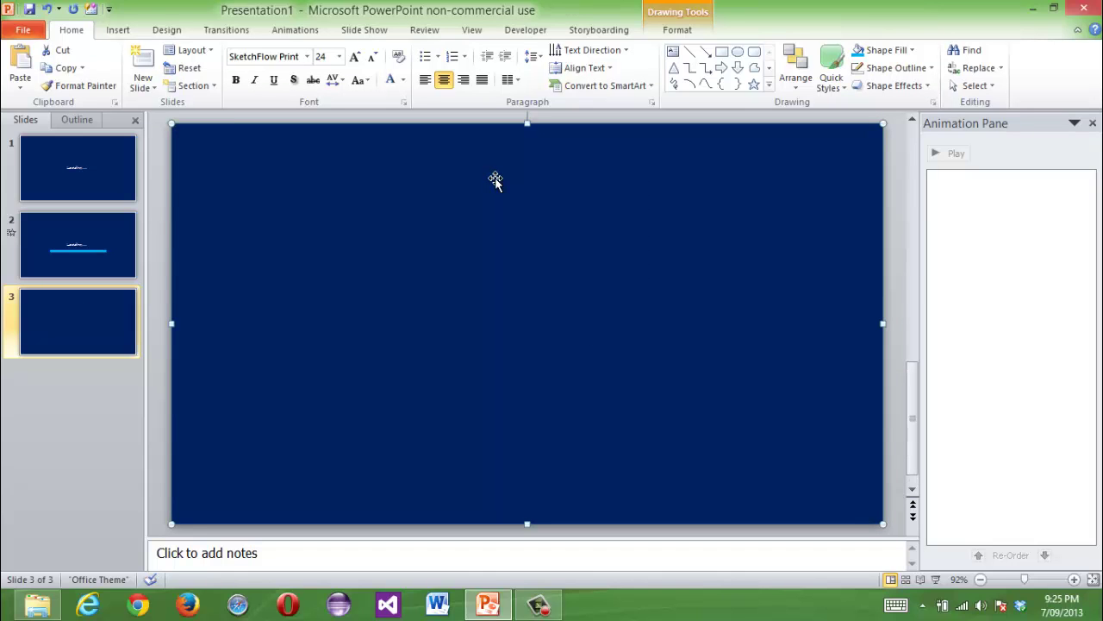
type("Welcome to ")
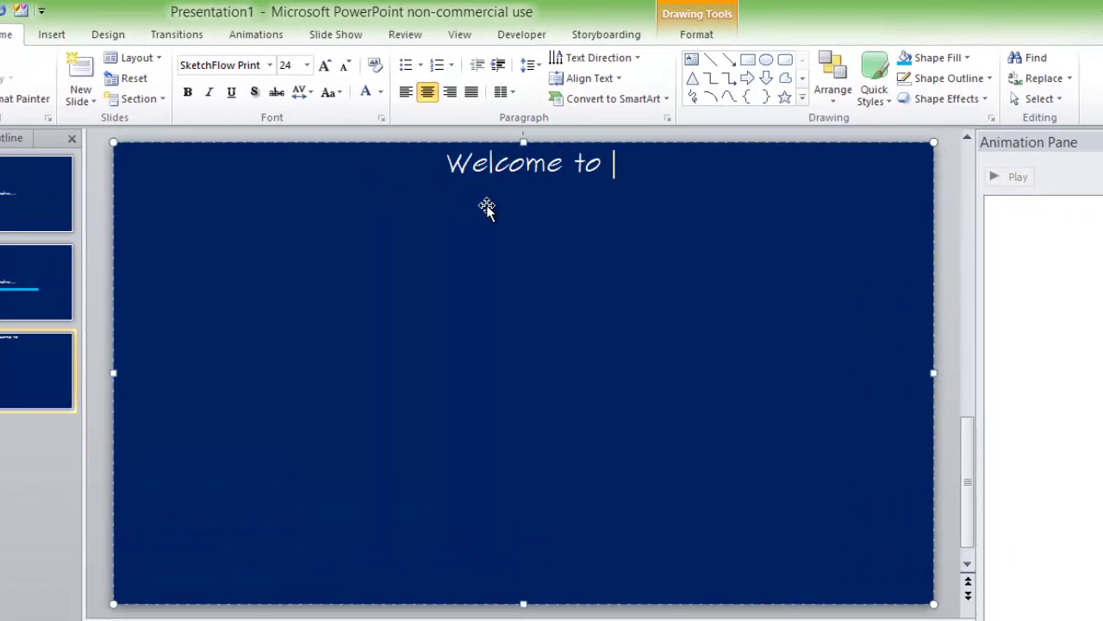
type("9")
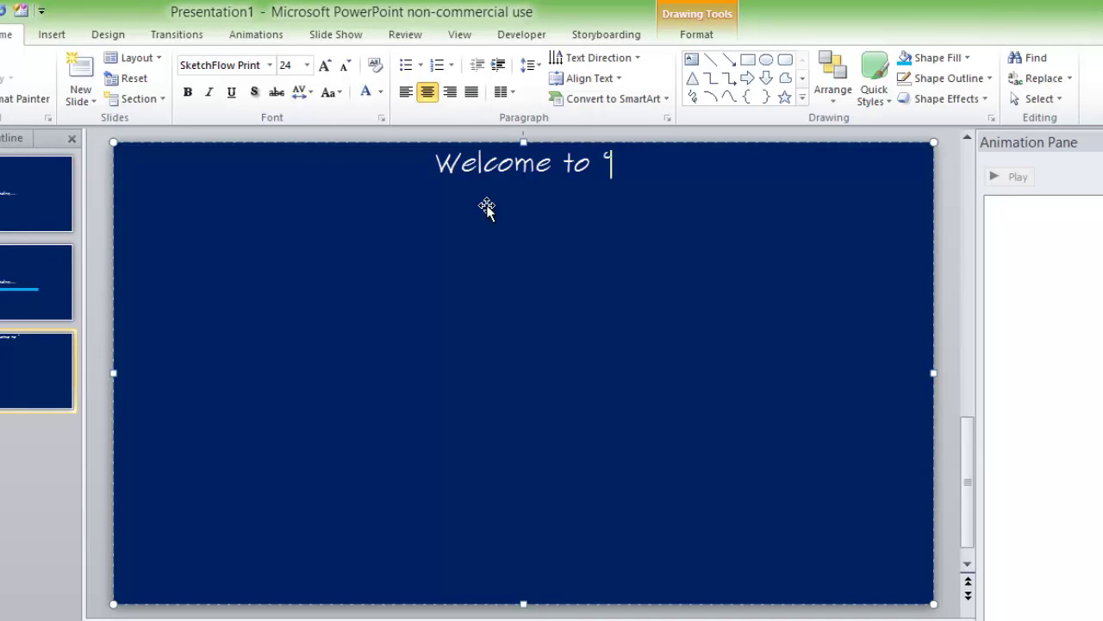
key("BackSpace")
type("the i")
key("BackSpace")
type("'Mouse G")
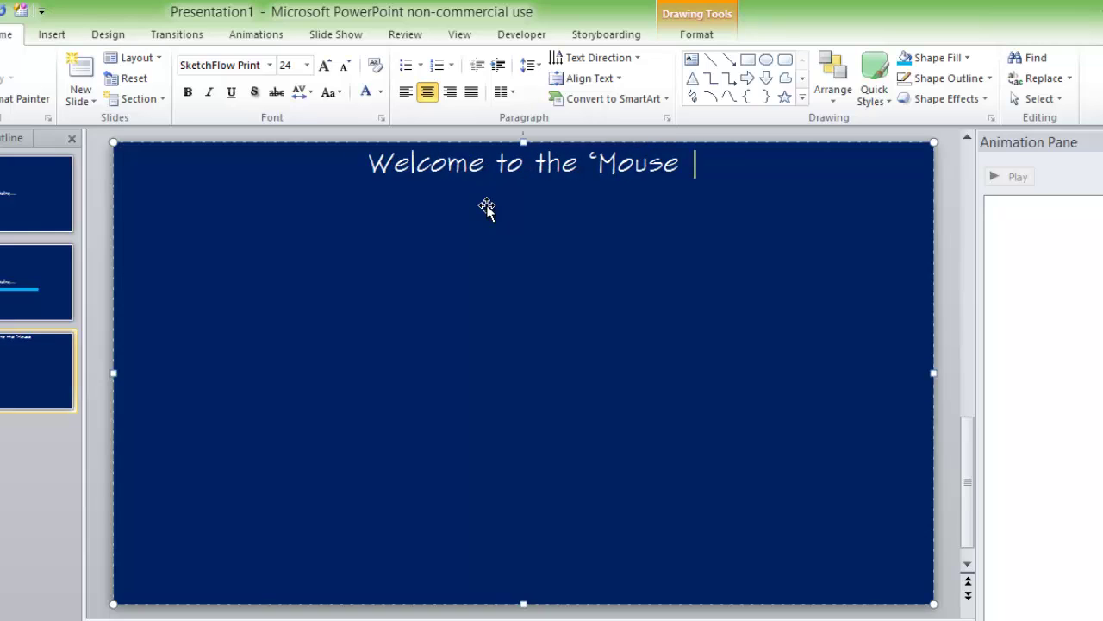
type("ame;")
key("BackSpace")
type("'")
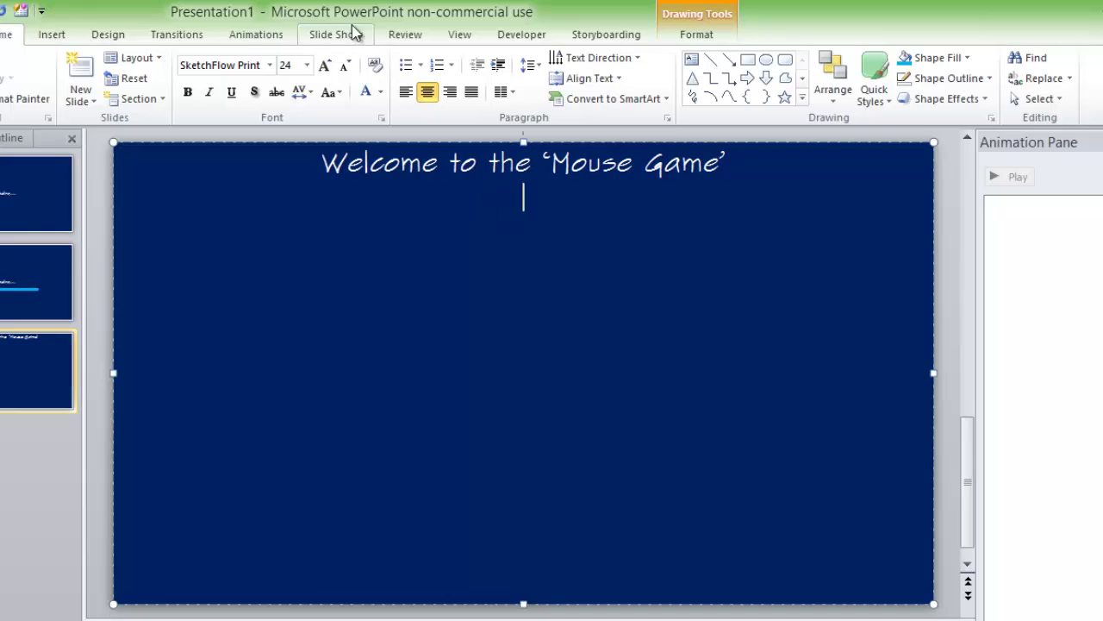
- Add the line "Click on a button below to start..." at font size 18, spaced below the title with blank lines
left_click(306, 64)
left_click(293, 213)
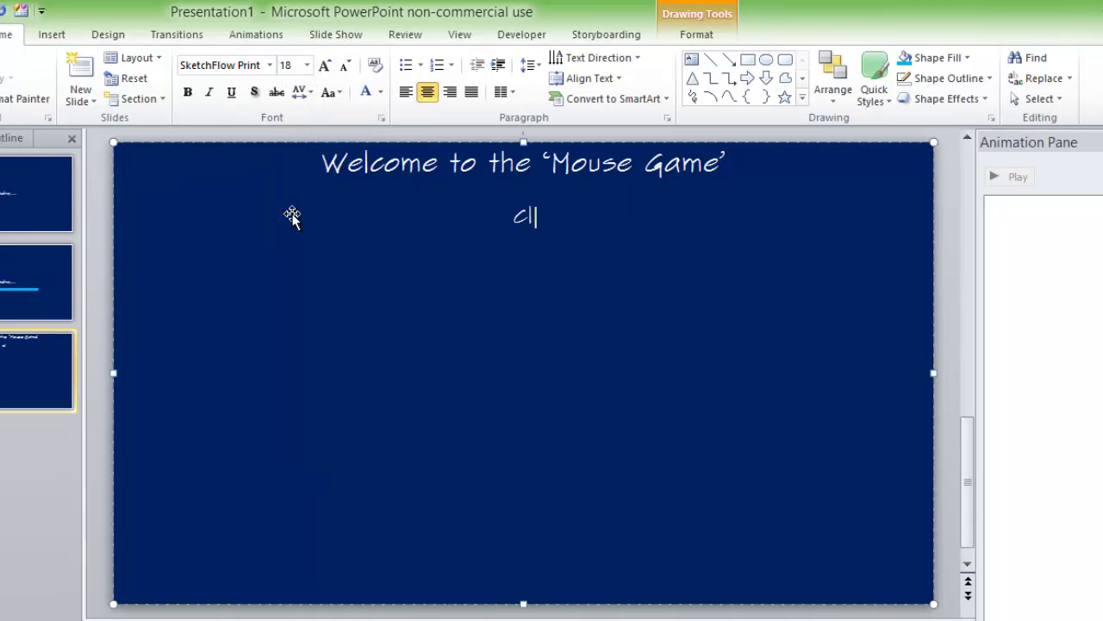
type("on ")
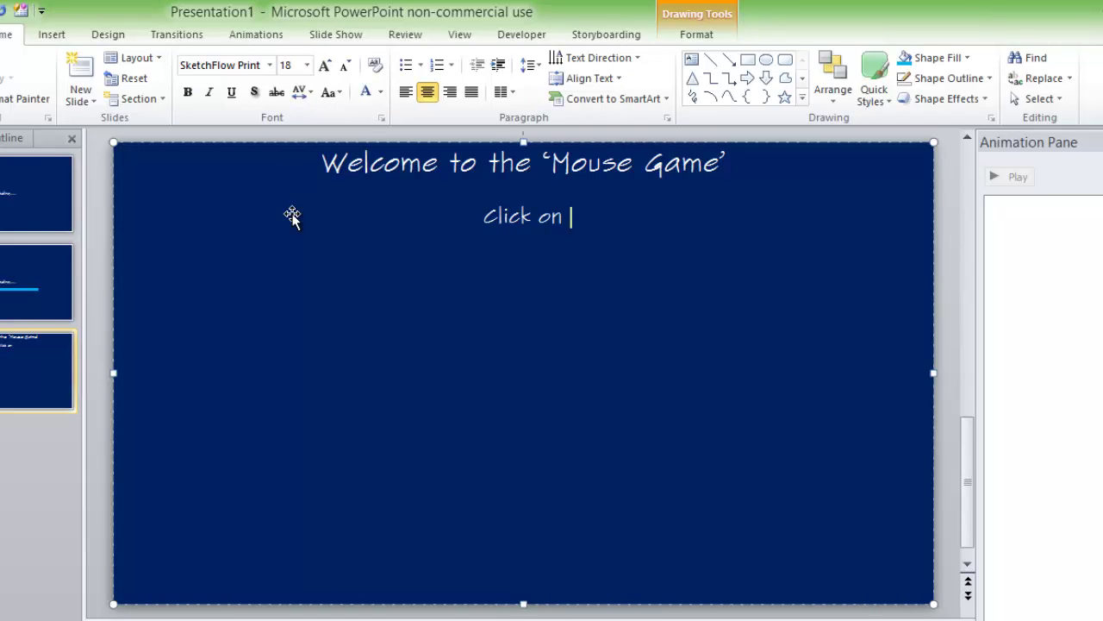
type("a button")
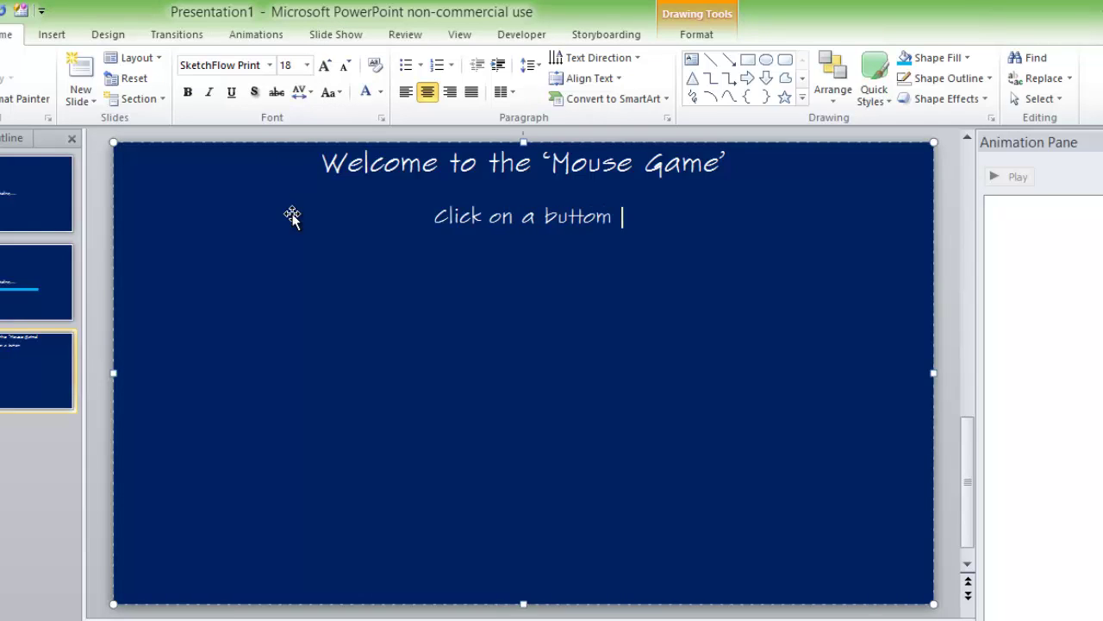
key("BackSpace")
key("BackSpace")
type("n ")
type("below to st")
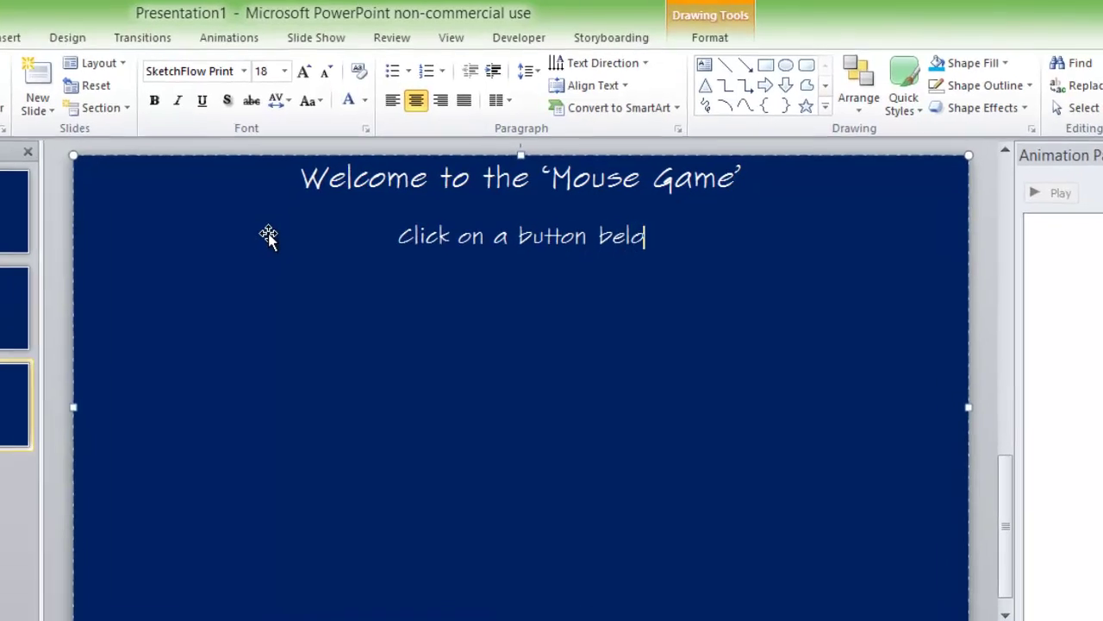
type("art...")
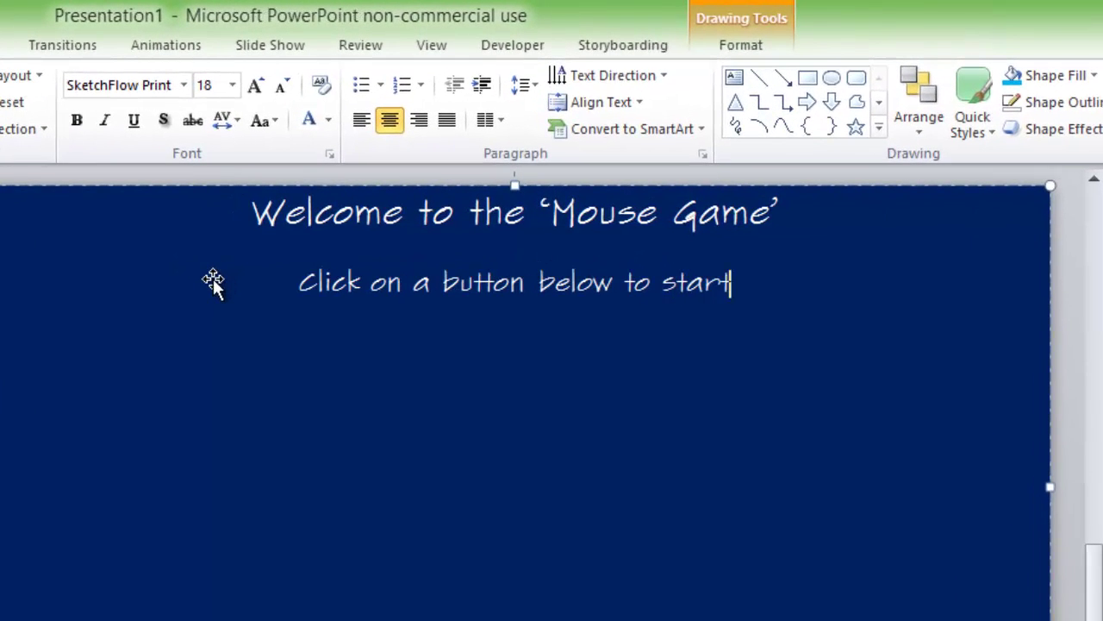
left_click(685, 239)
key("Return")
left_click(1077, 353)
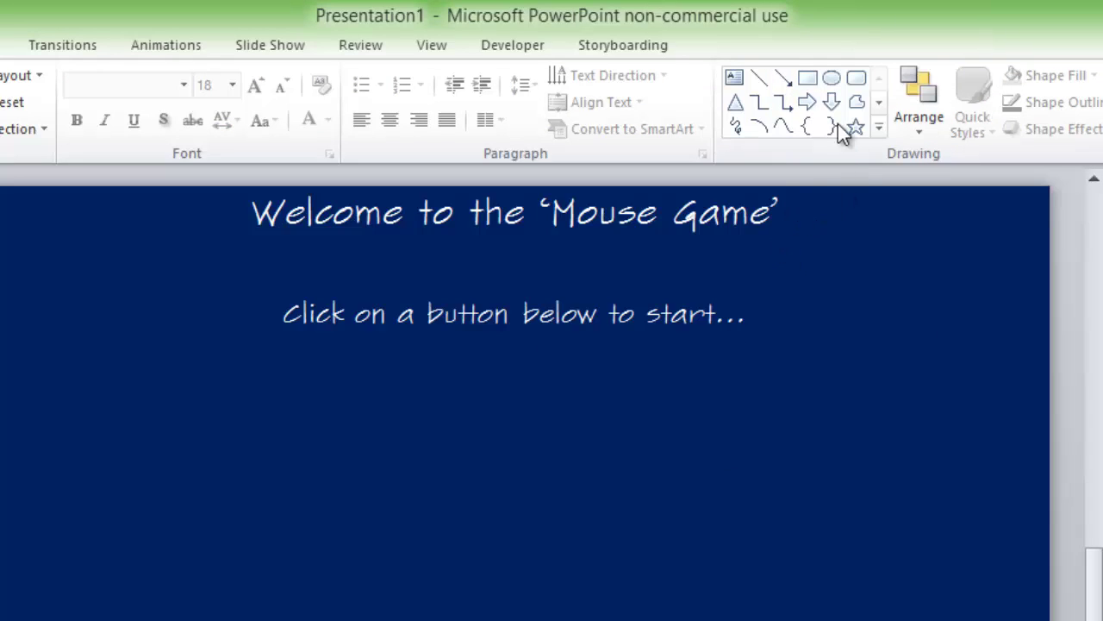
- Draw a square of about 5.6 cm below the text and align it to the slide's vertical middle
left_click(808, 80)
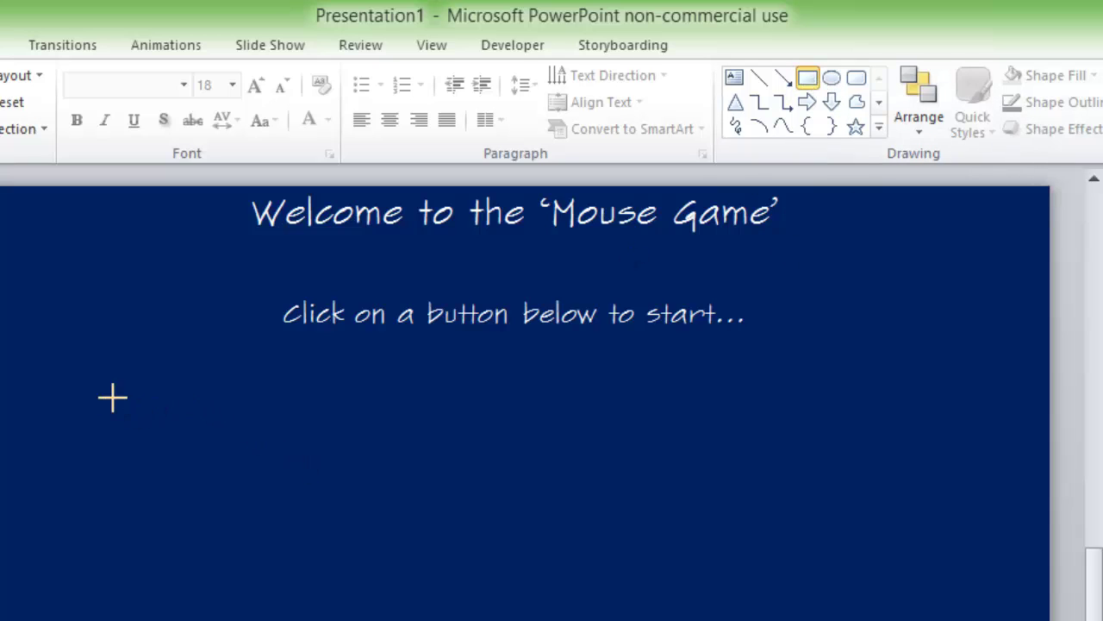
left_click_drag(109, 394, 439, 620)
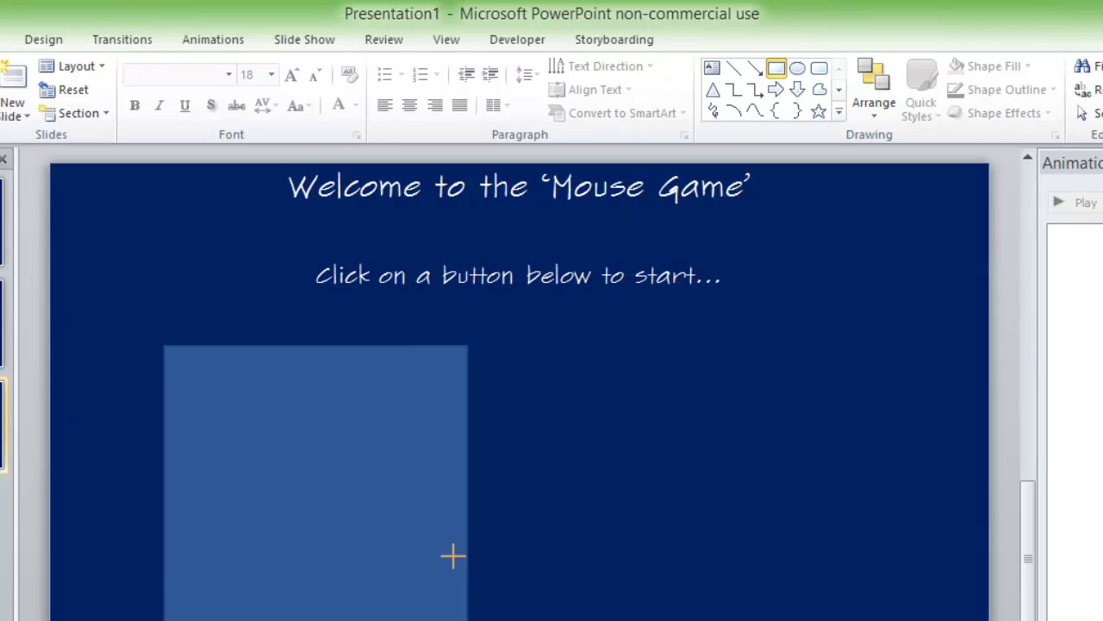
left_click_drag(453, 556, 371, 491)
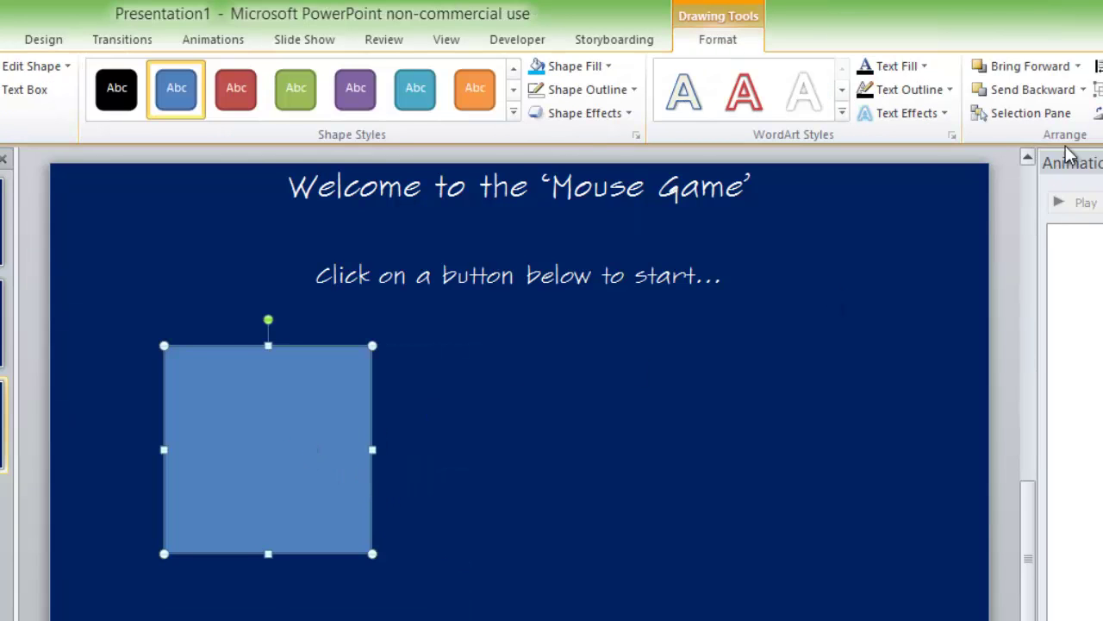
left_click(1056, 69)
left_click(983, 189)
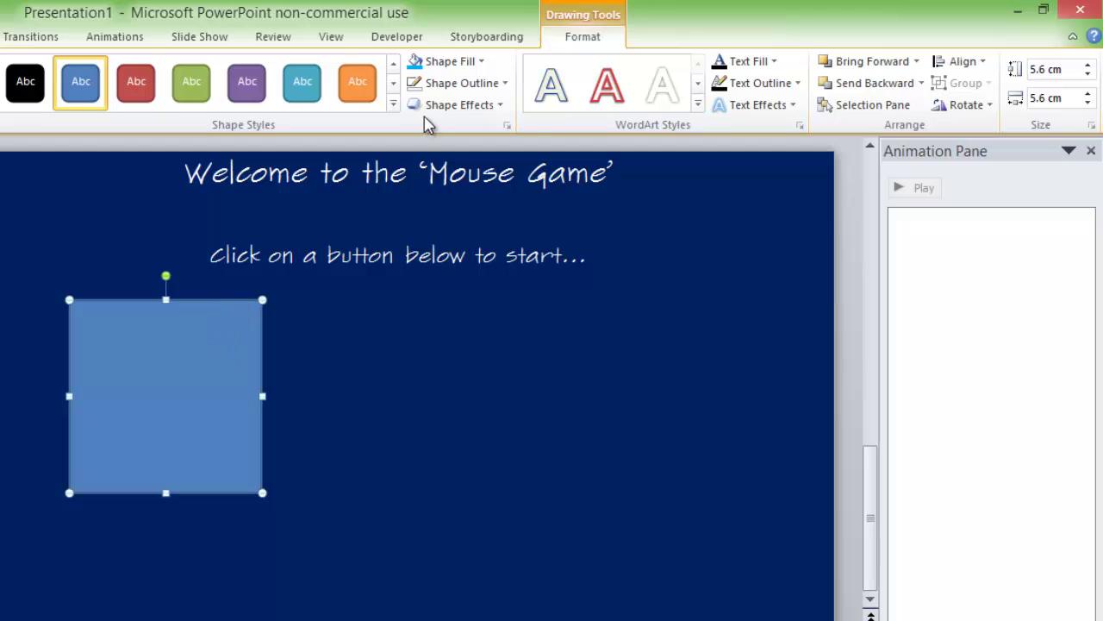
- Apply a shape effect to the square and give it a thicker white outline
left_click(436, 107)
mouse_move(475, 215)
left_click(634, 341)
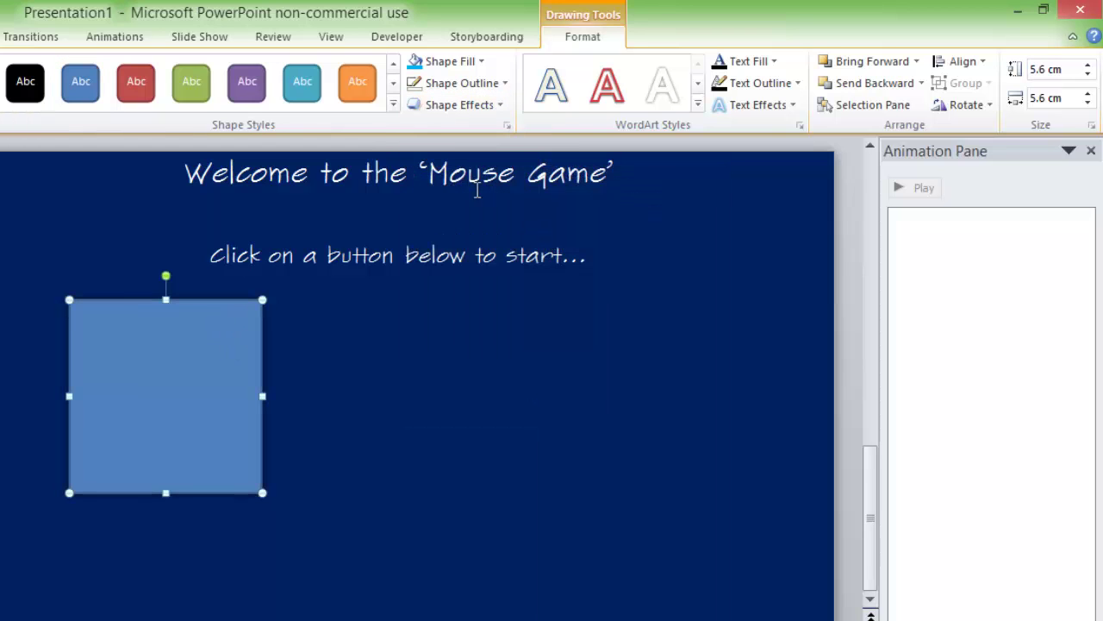
left_click(442, 85)
left_click(414, 123)
left_click(462, 86)
mouse_move(457, 293)
left_click(657, 431)
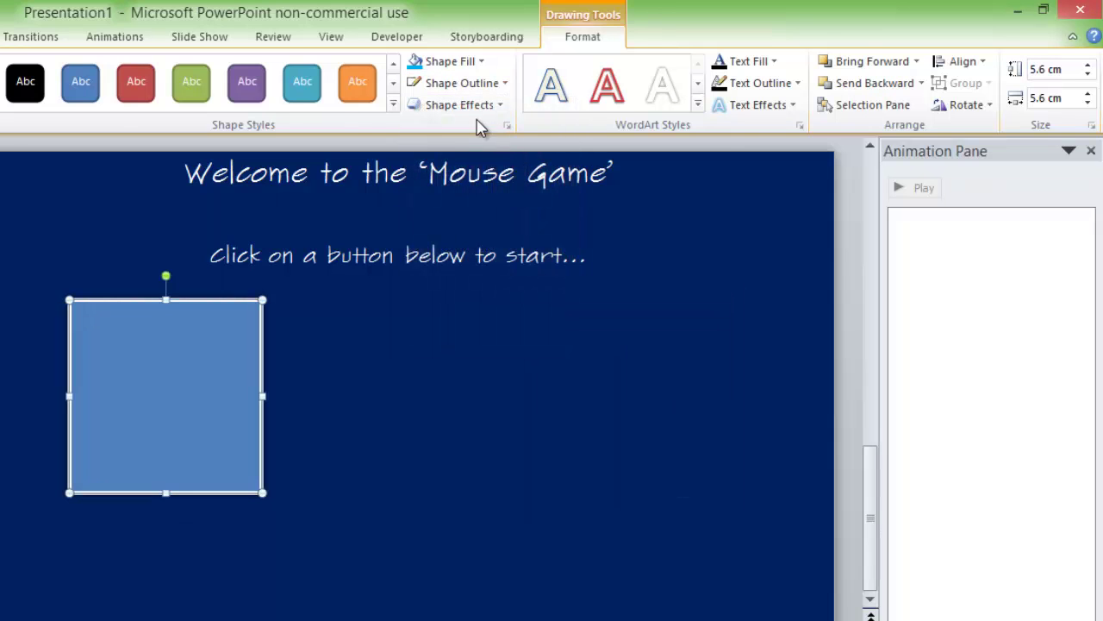
- Fill the square with the standard orange color
left_click(457, 64)
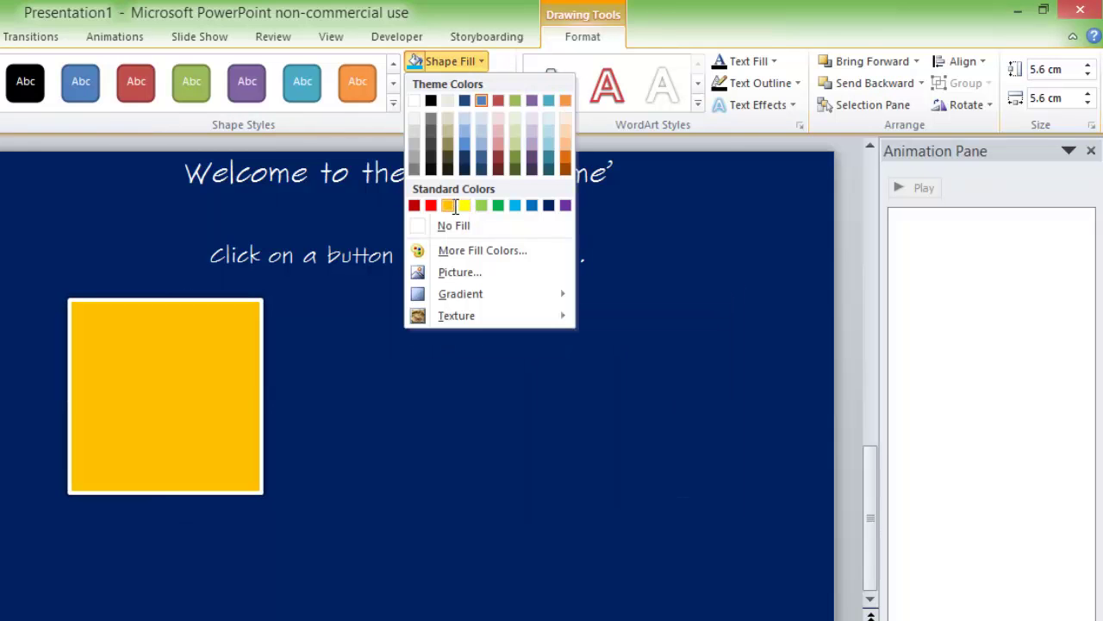
left_click(450, 205)
left_click(443, 64)
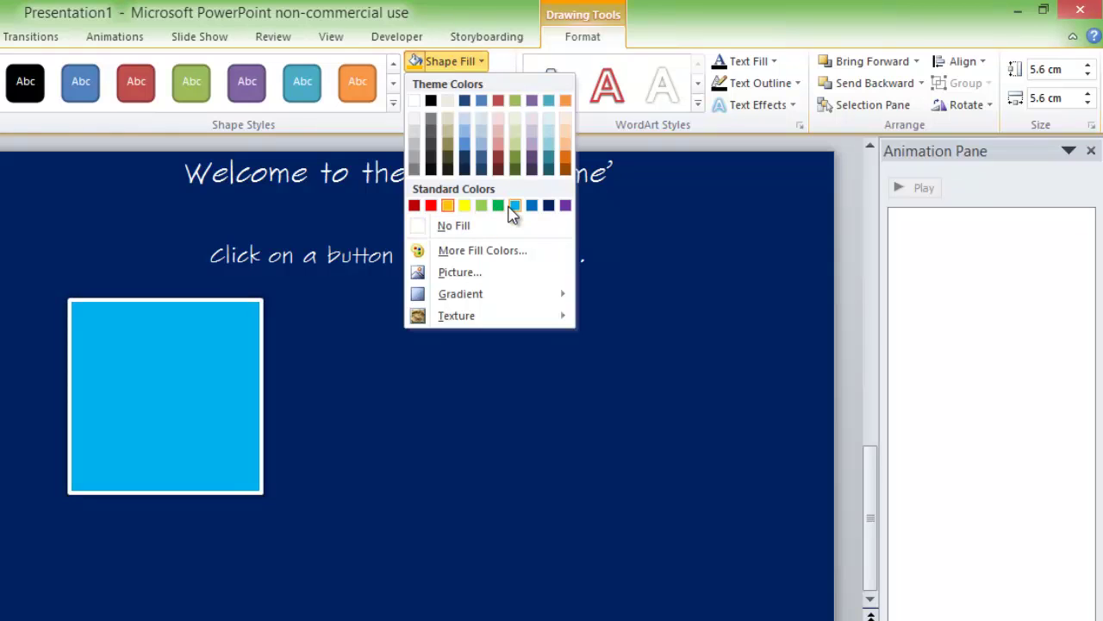
left_click(448, 205)
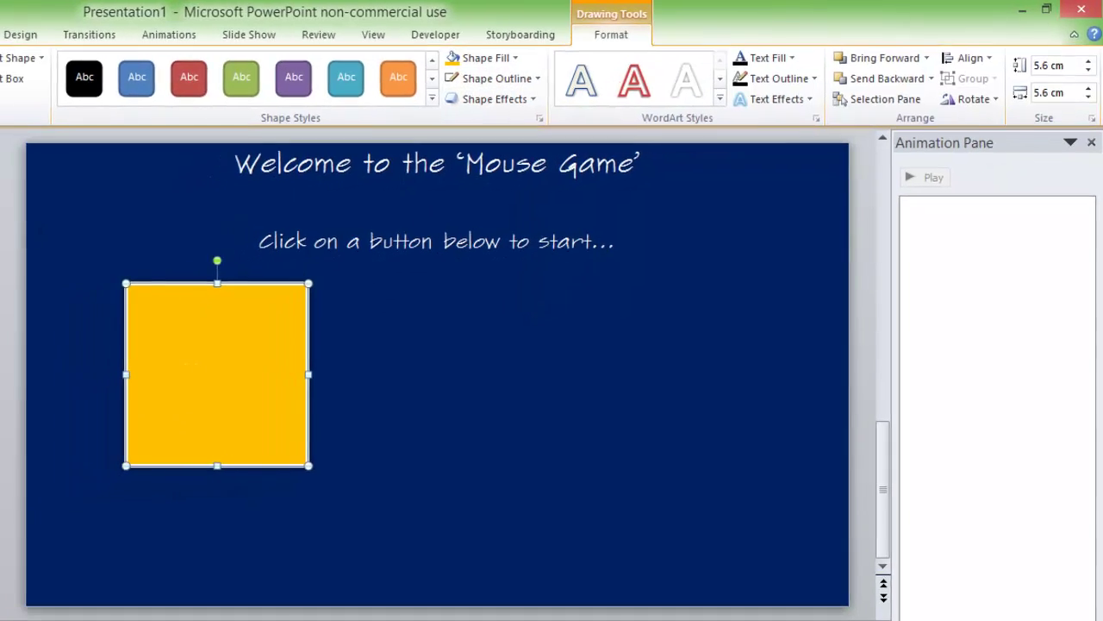
- Label the orange square "Play" in bold SketchFlow Print at size 36
left_click(0, 34)
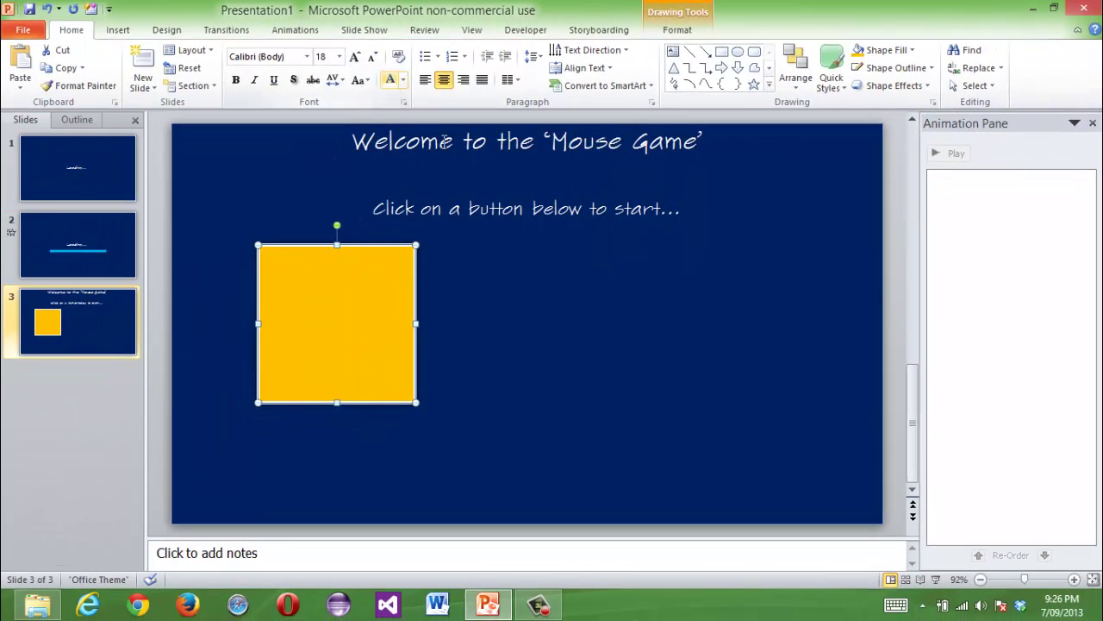
type("Play")
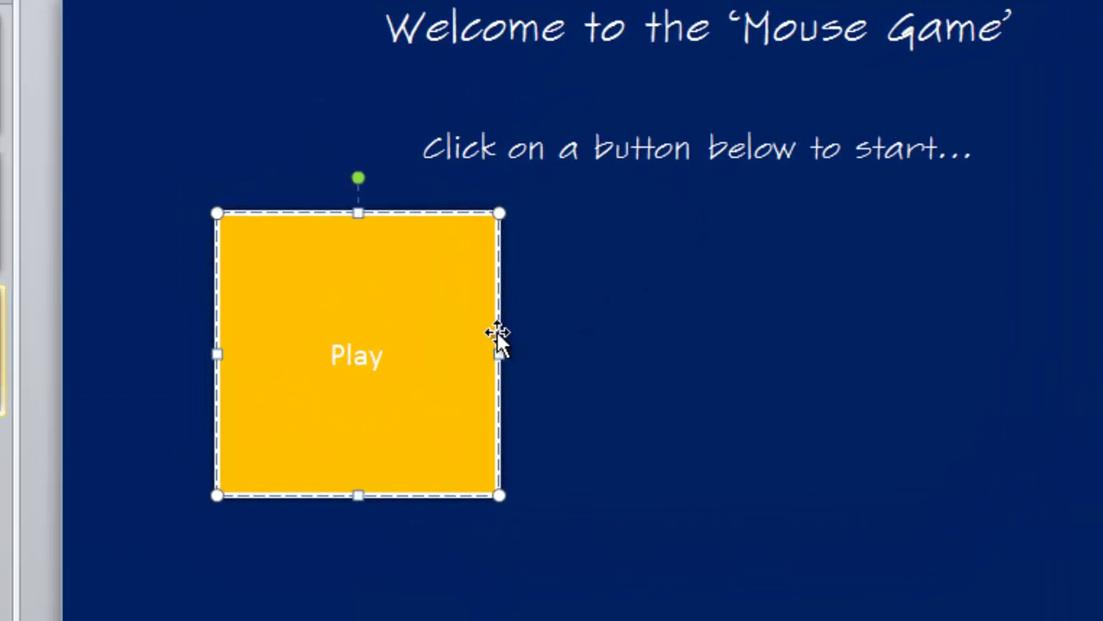
key("Escape")
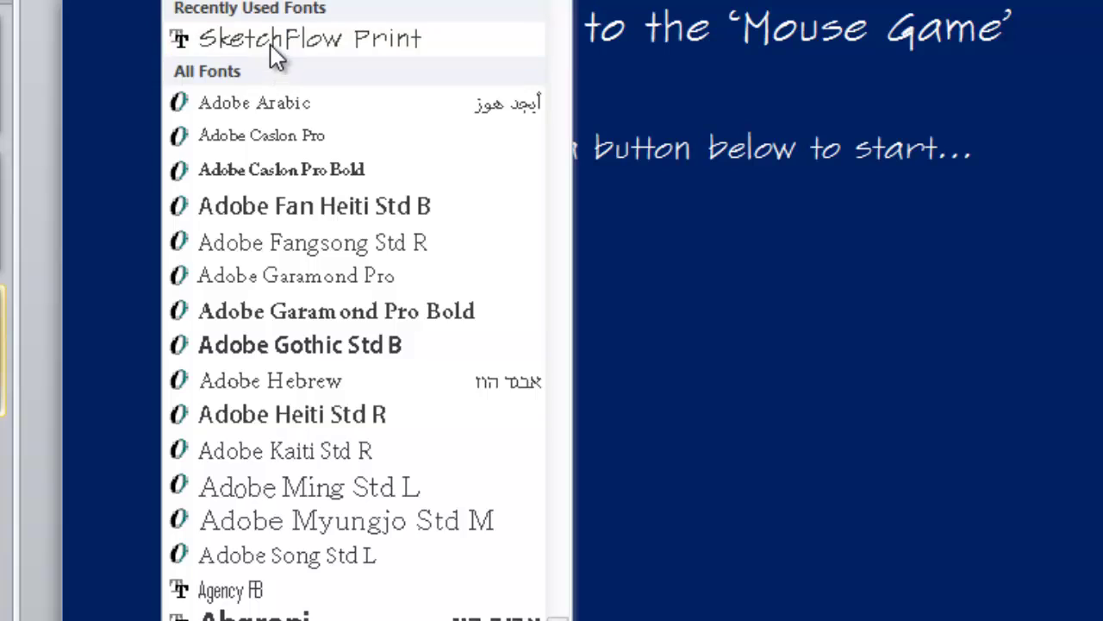
left_click(272, 42)
left_click(229, 14)
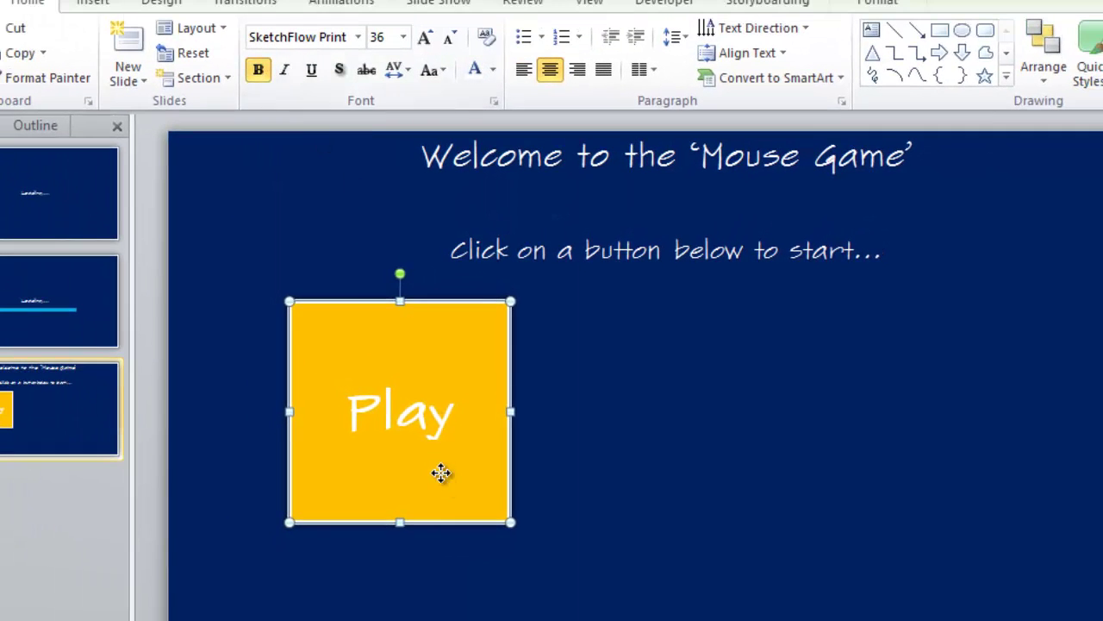
- Duplicate the Play square to its right and change the copy's text to "Instructions"
left_click_drag(443, 473, 707, 503)
key("ctrl+v")
double_click(674, 436)
type("U")
key("BackSpace")
type("INs")
key("BackSpace")
key("BackSpace")
type("nns")
key("BackSpace")
key("BackSpace")
type("structions")
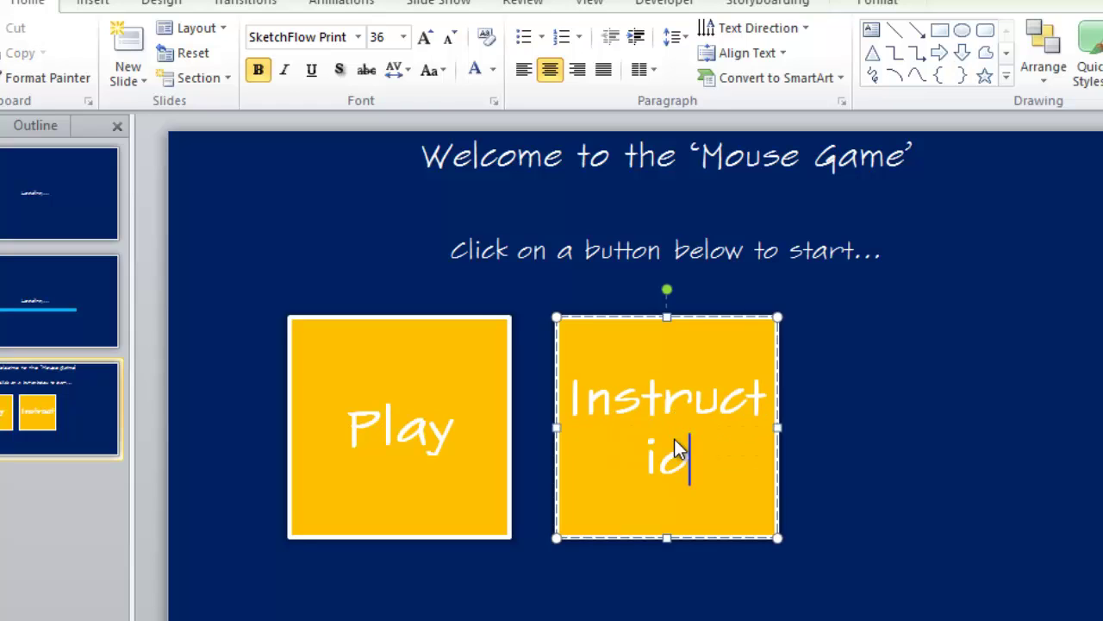
- Reduce the text size of the Instructions square to 24 so the label fits on one line
left_click(729, 542)
left_click(729, 539)
left_click(454, 38)
left_click(454, 38)
left_click(455, 38)
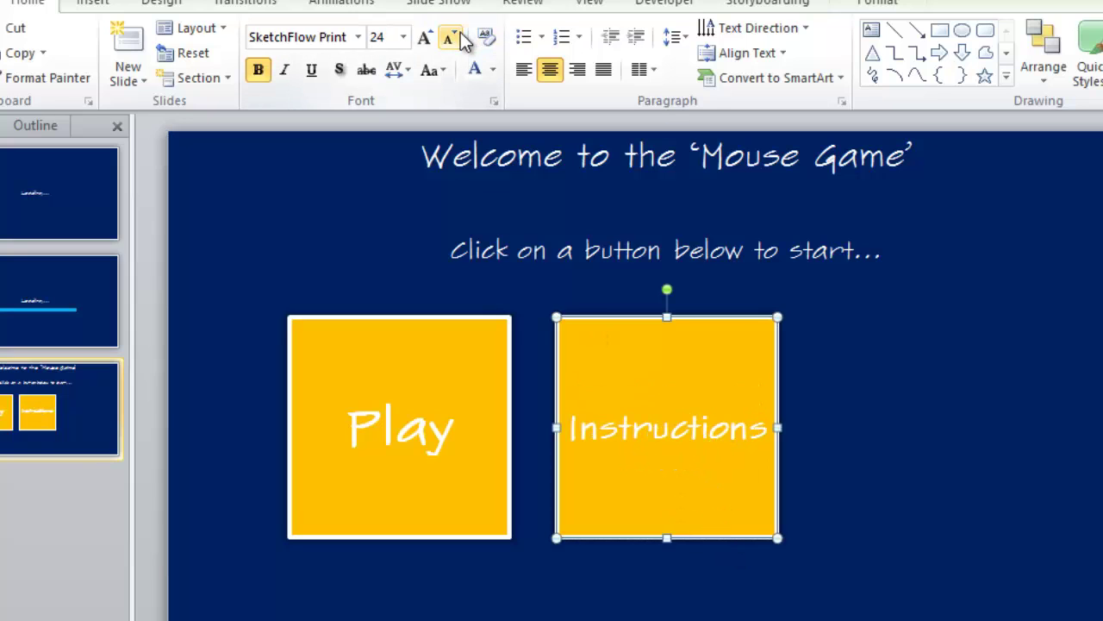
left_click(1030, 438)
- Duplicate the Play square beyond the Instructions square and change the copy's text to "Exit"
left_click(449, 526)
left_click_drag(450, 522, 976, 522)
double_click(968, 489)
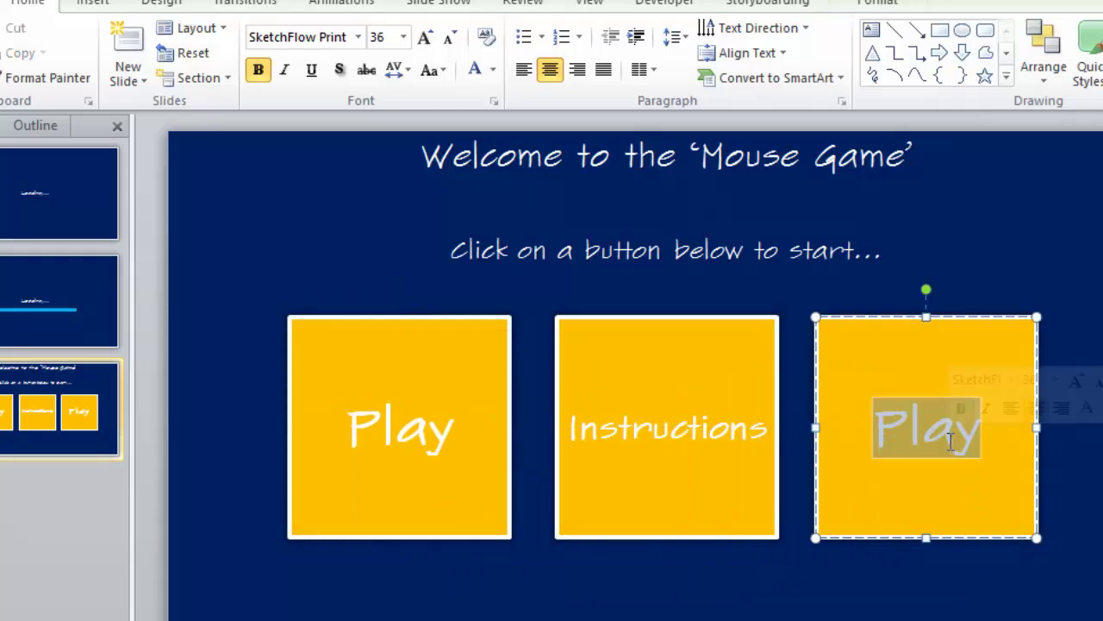
type("Exit")
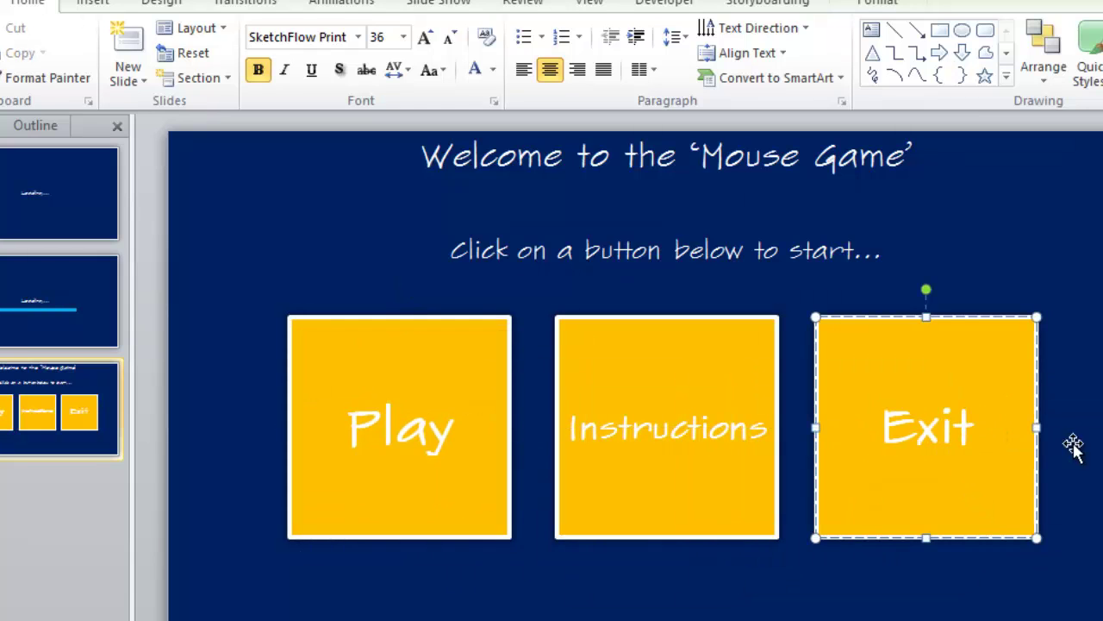
left_click(1078, 455)
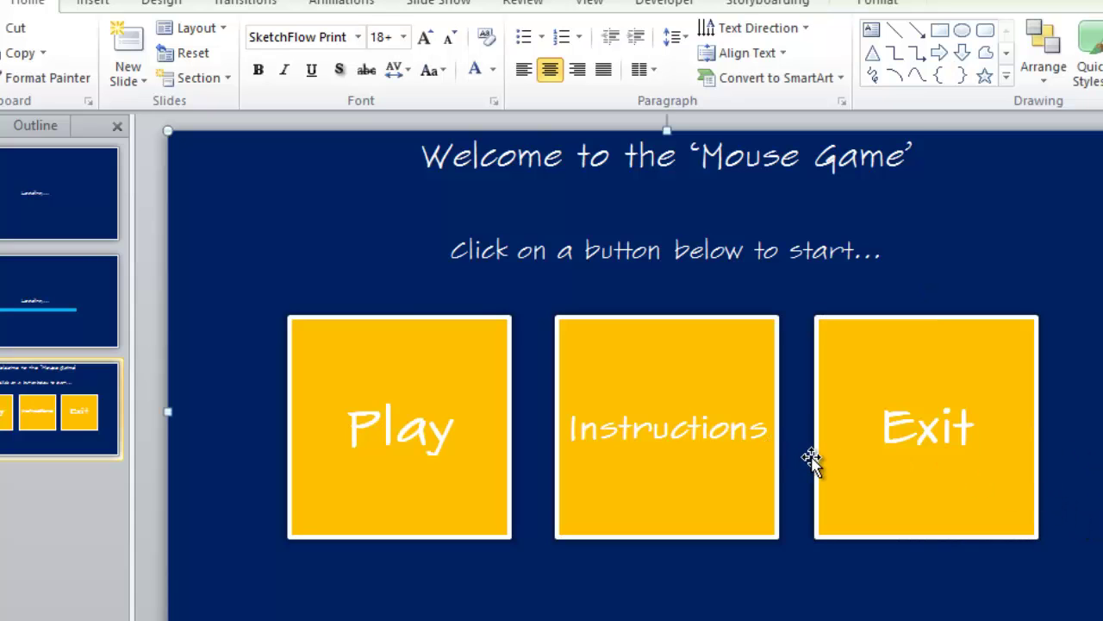
left_click_drag(813, 460, 835, 466)
key("Escape")
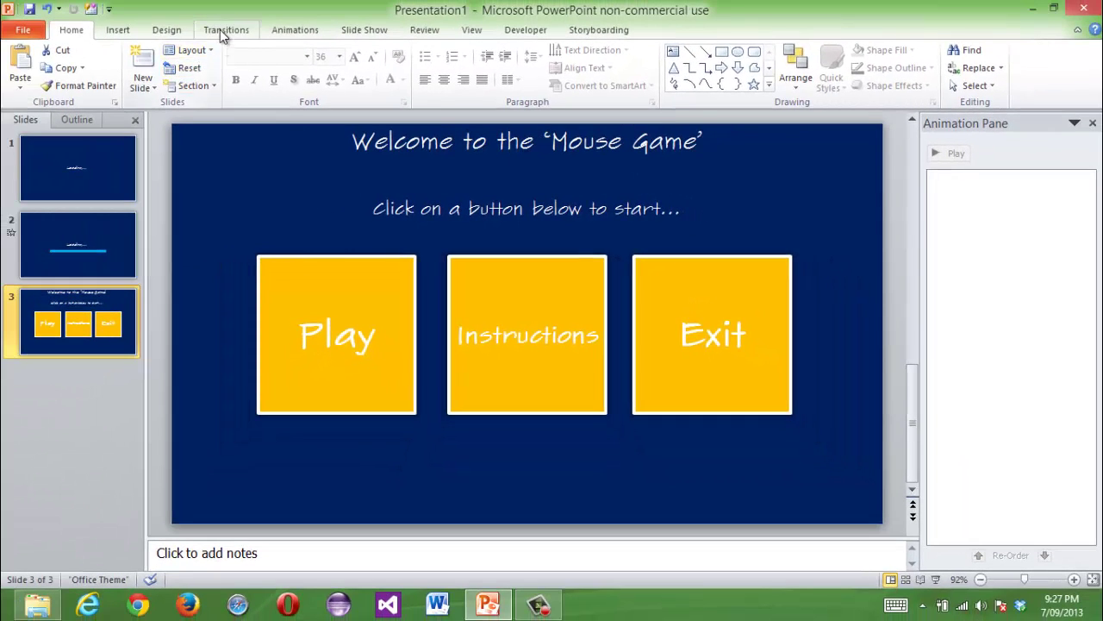
- Reset the welcome slide's automatic advance time to 00:00.00, turn the timed advance off, and check the slide in the slide show
left_click(222, 30)
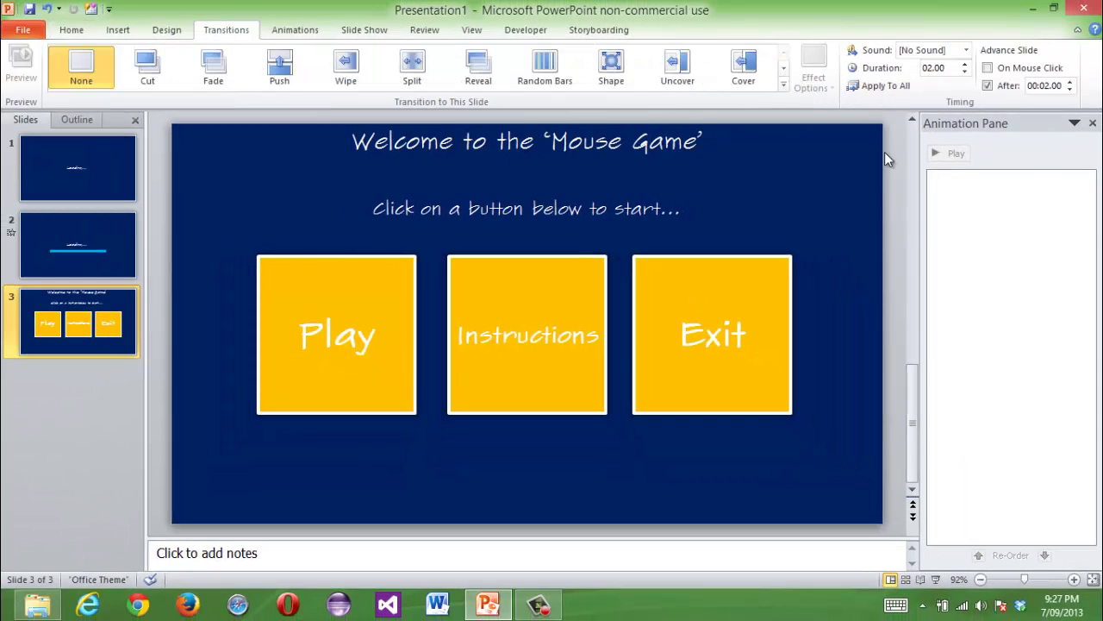
left_click(1070, 89)
left_click(988, 85)
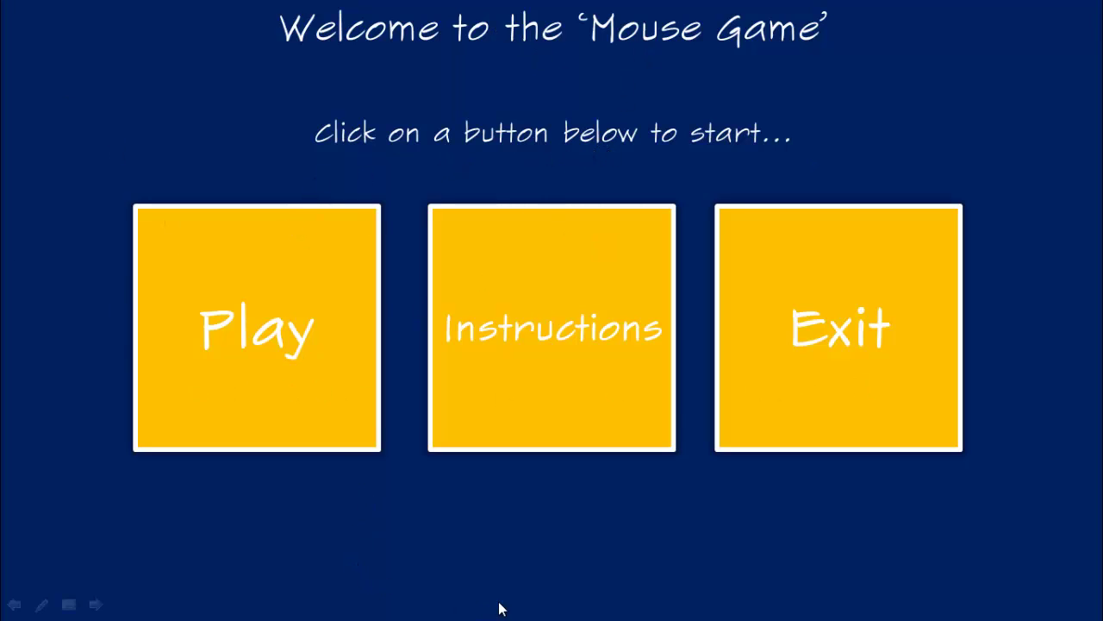
key("Escape")
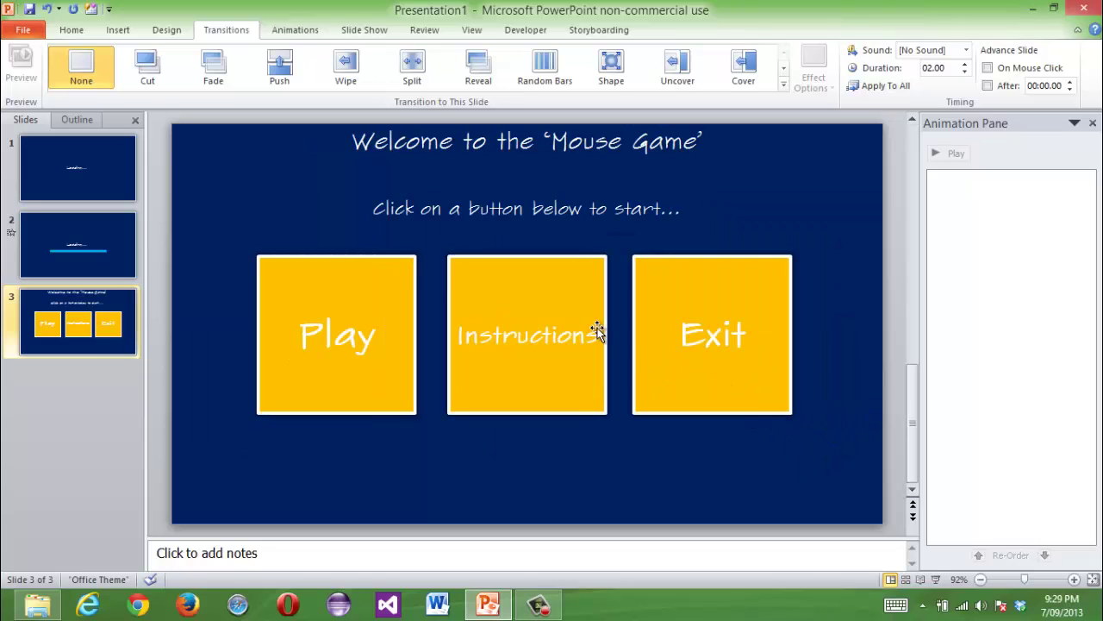
left_click(412, 259)
left_click(517, 274)
left_click(643, 279)
left_click(517, 293)
left_click(408, 292)
left_click(526, 302)
left_click(782, 300)
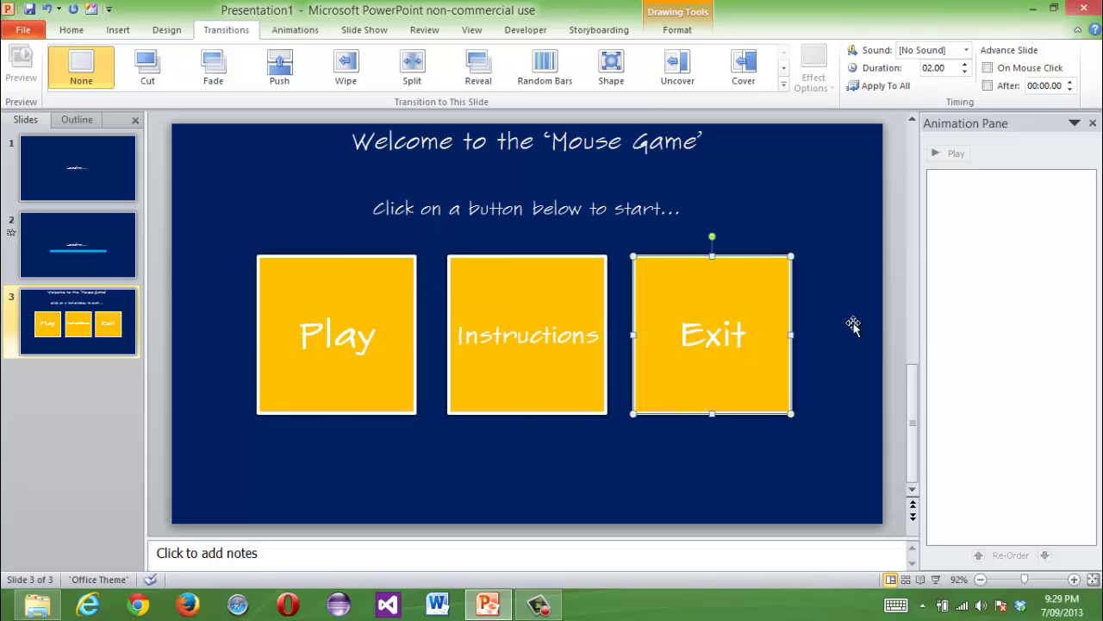
left_click(897, 319)
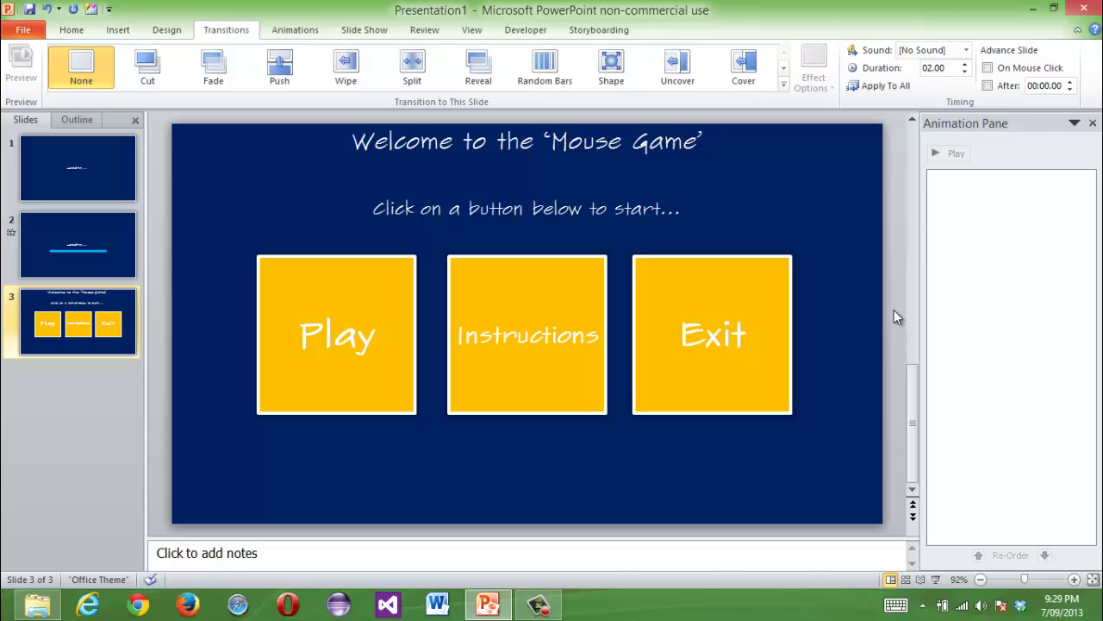
- Move the Play square slightly towards the Instructions square so the three buttons are evenly spaced
left_click_drag(414, 263, 420, 264)
left_click(652, 125)
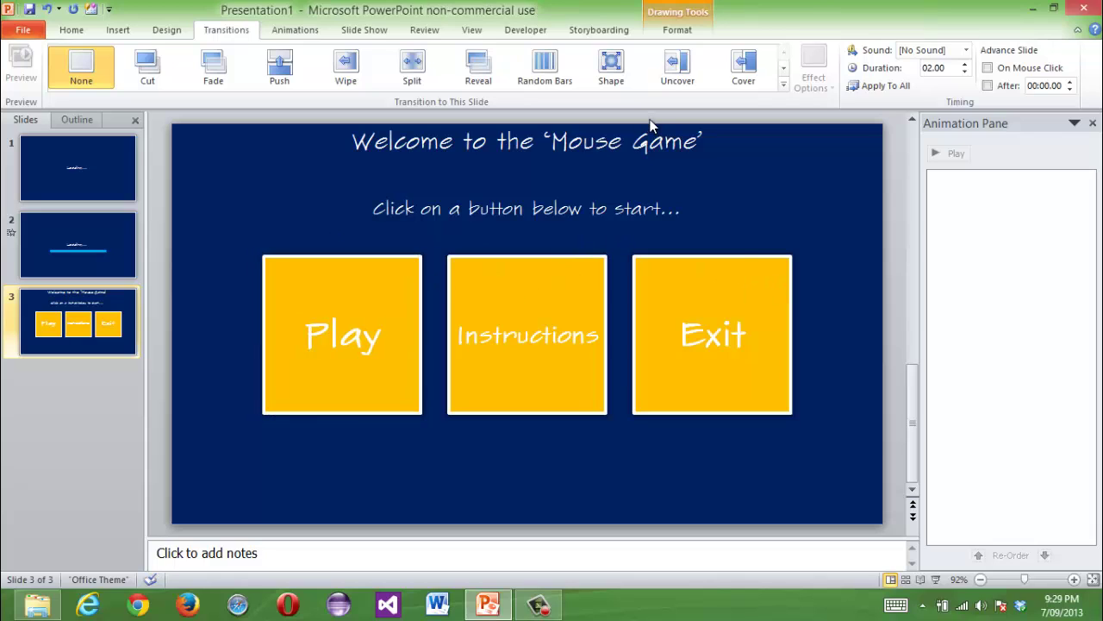
left_click(736, 256)
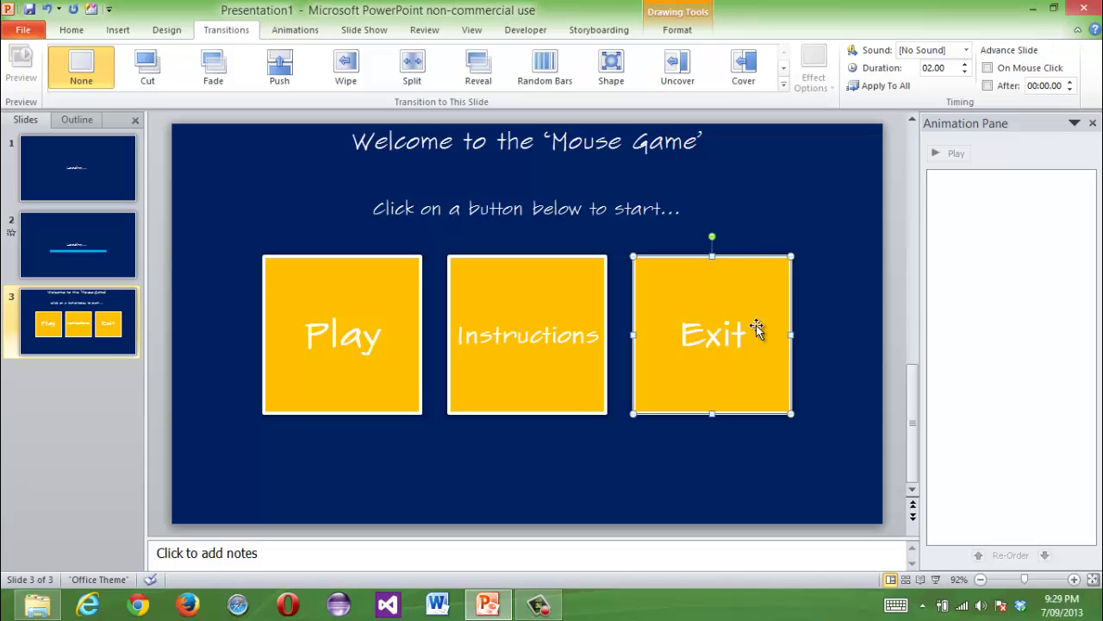
left_click(901, 405)
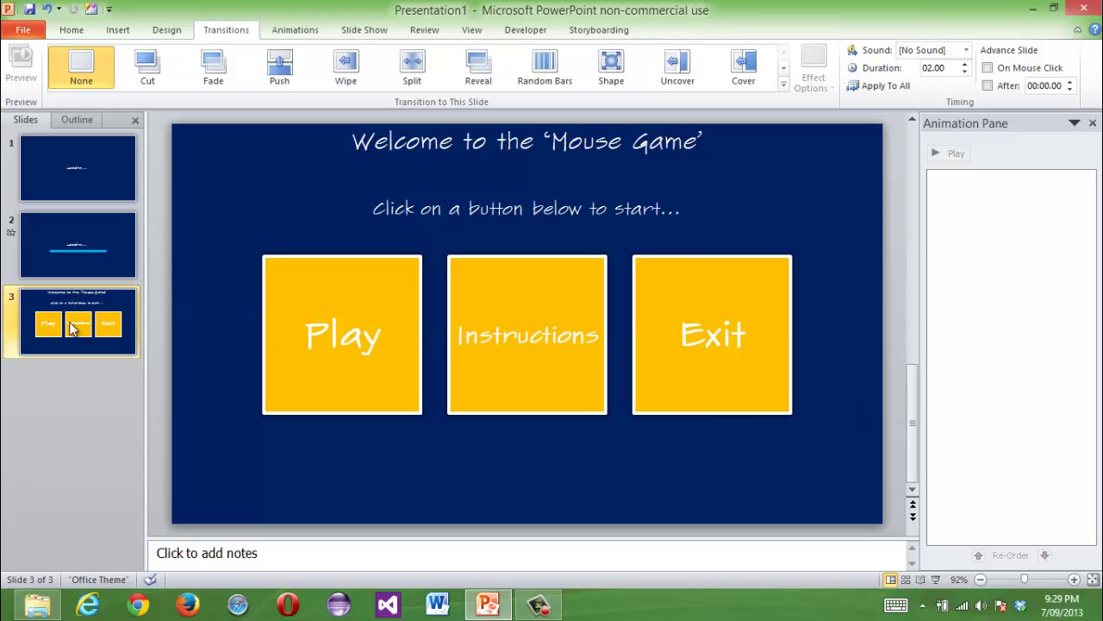
left_click(554, 362)
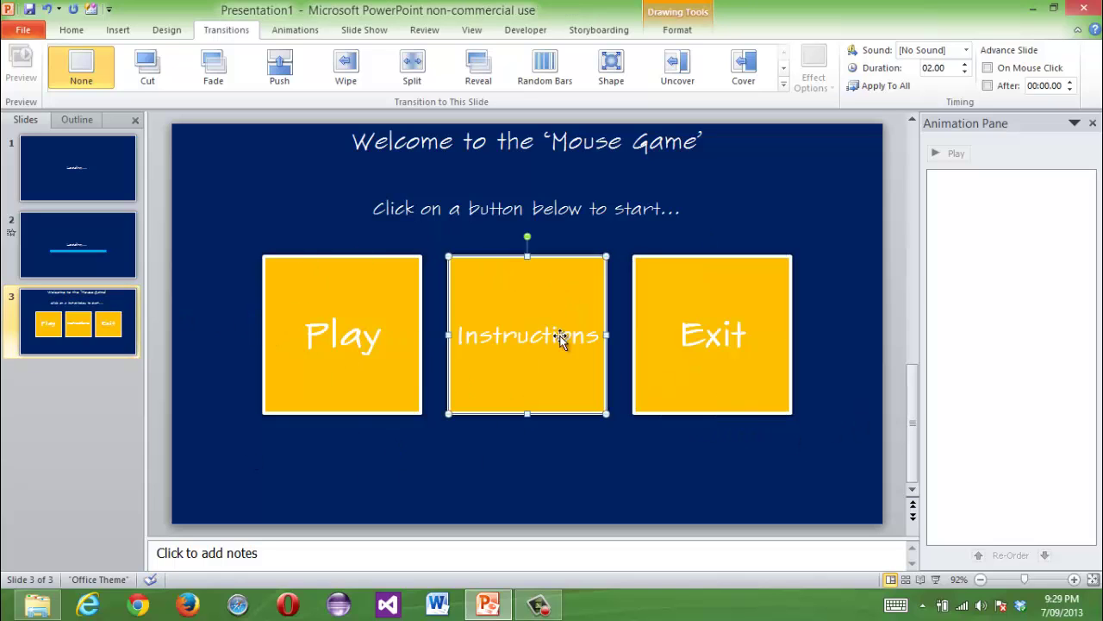
left_click(487, 436)
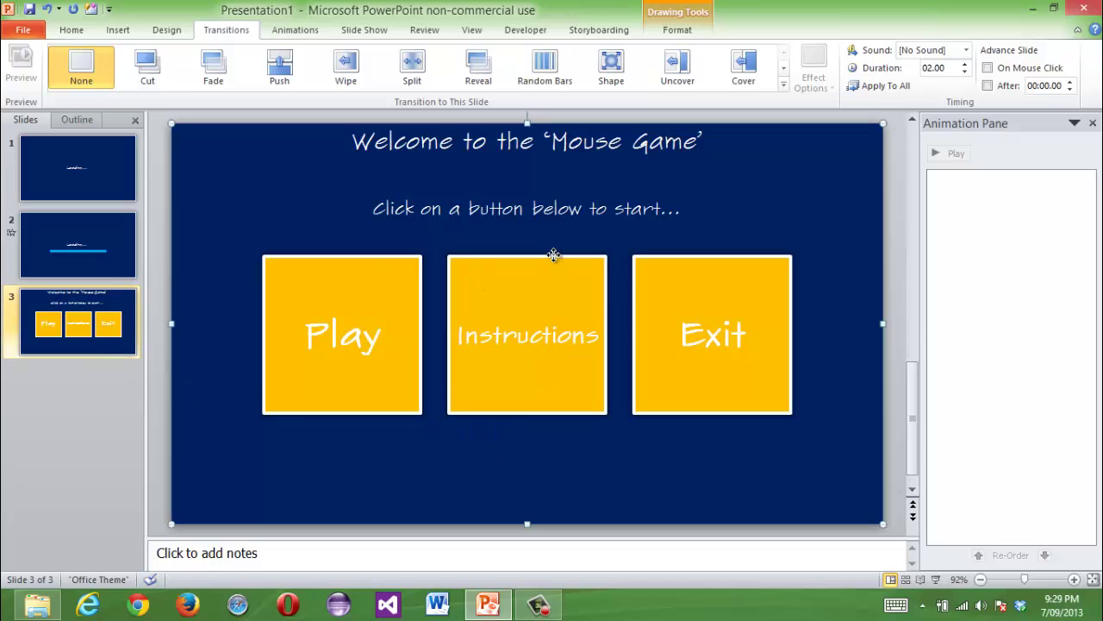
- Duplicate the welcome slide to create slide 4
left_click(91, 327)
right_click(88, 332)
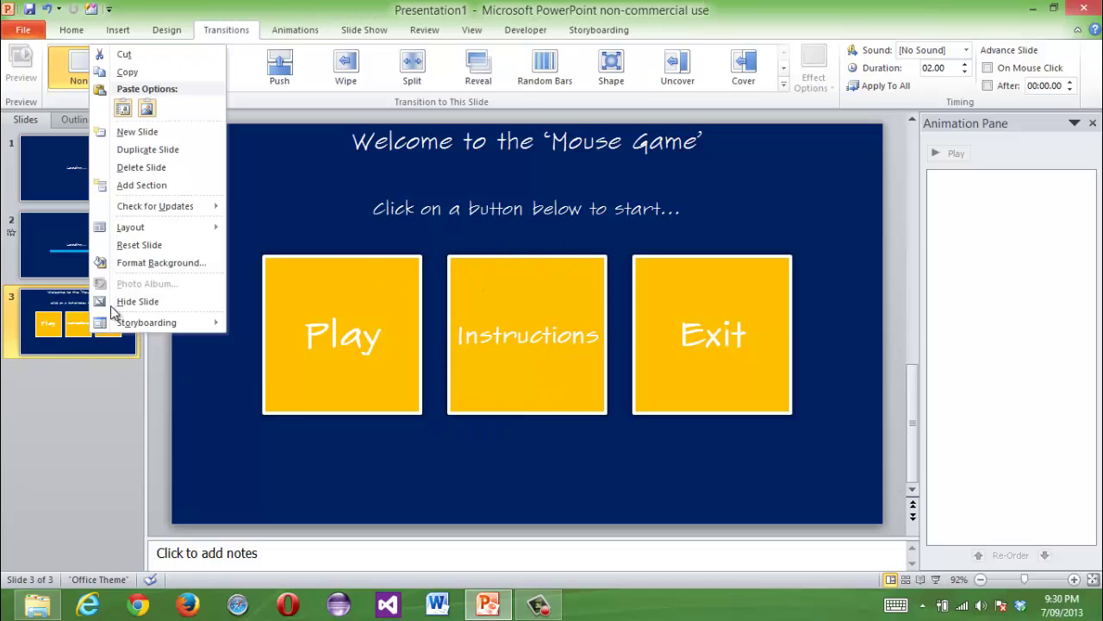
left_click(155, 151)
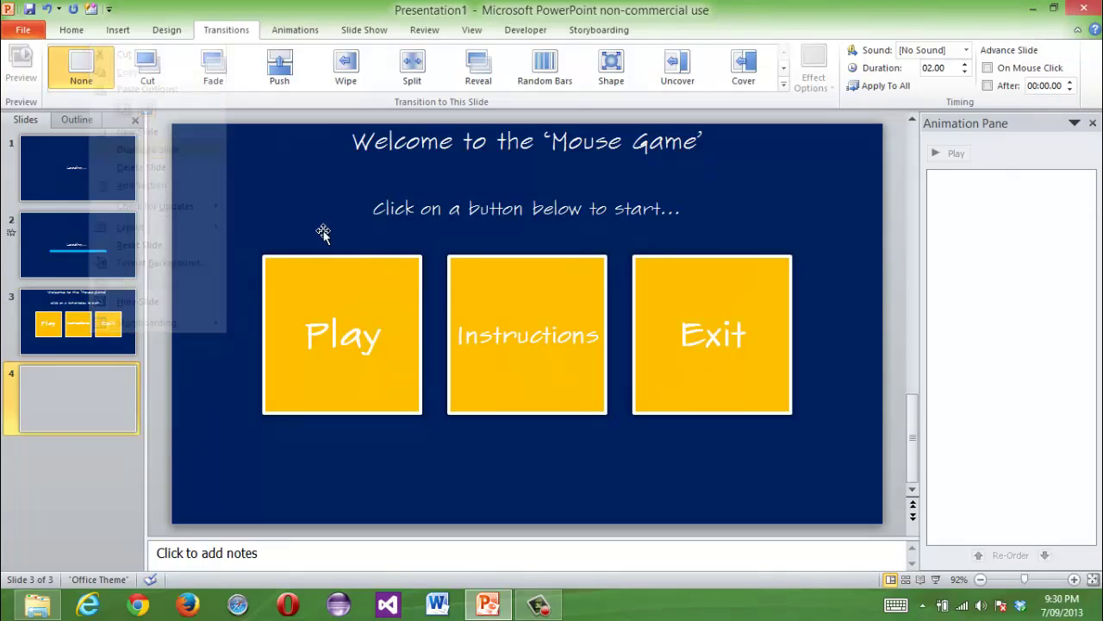
- Replace the title text on slide 4 with "Instructions"
left_click(426, 376)
left_click(423, 365)
triple_click(536, 138)
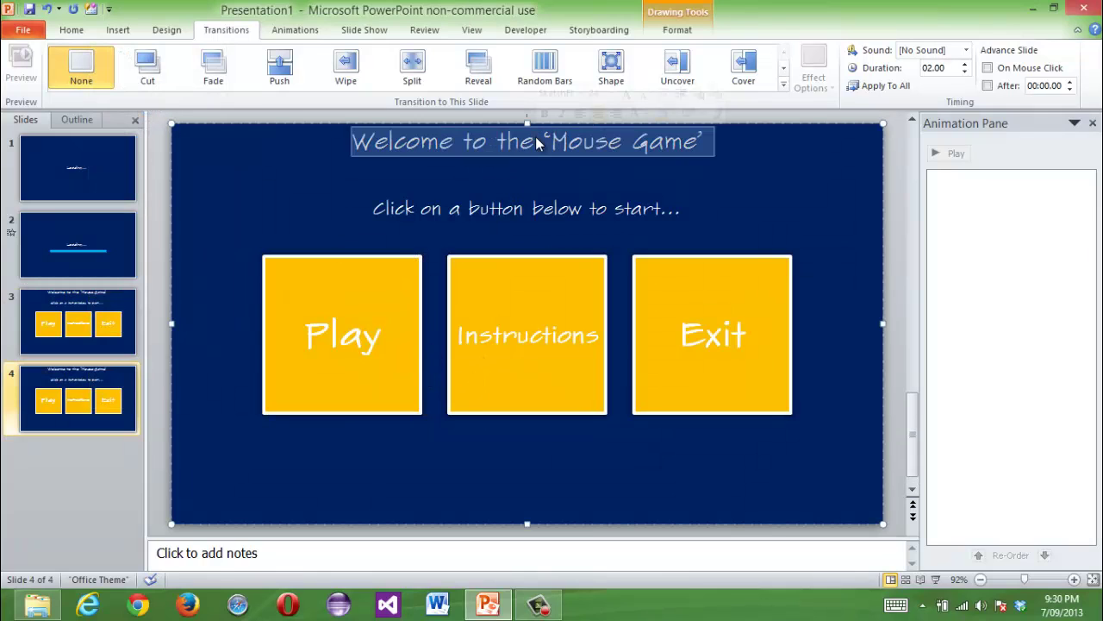
type("IN")
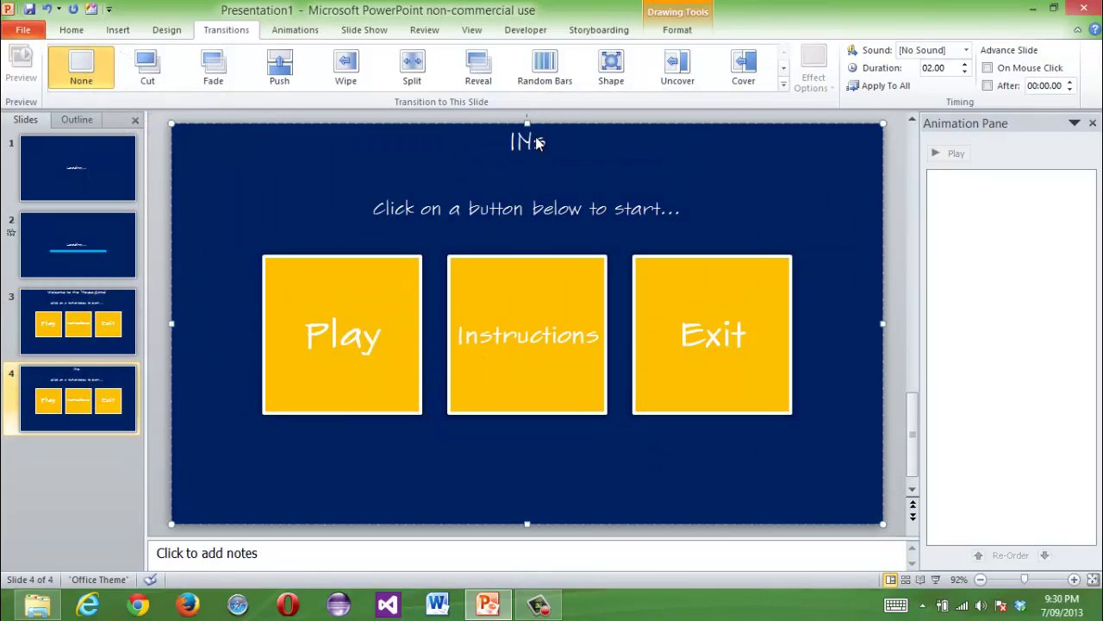
type("nstruc")
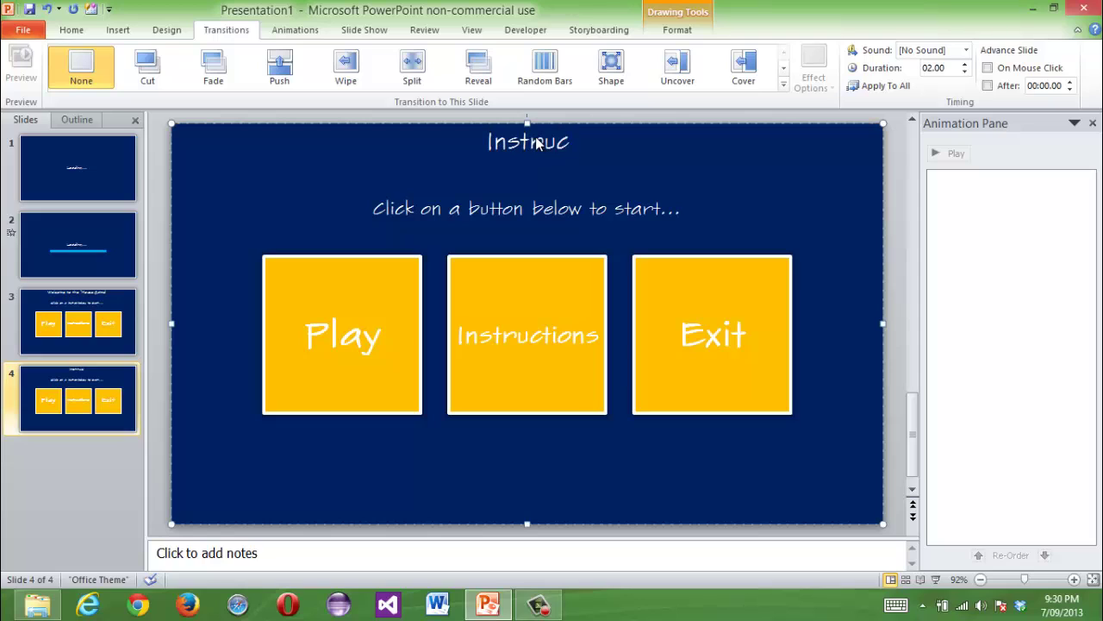
type("tions")
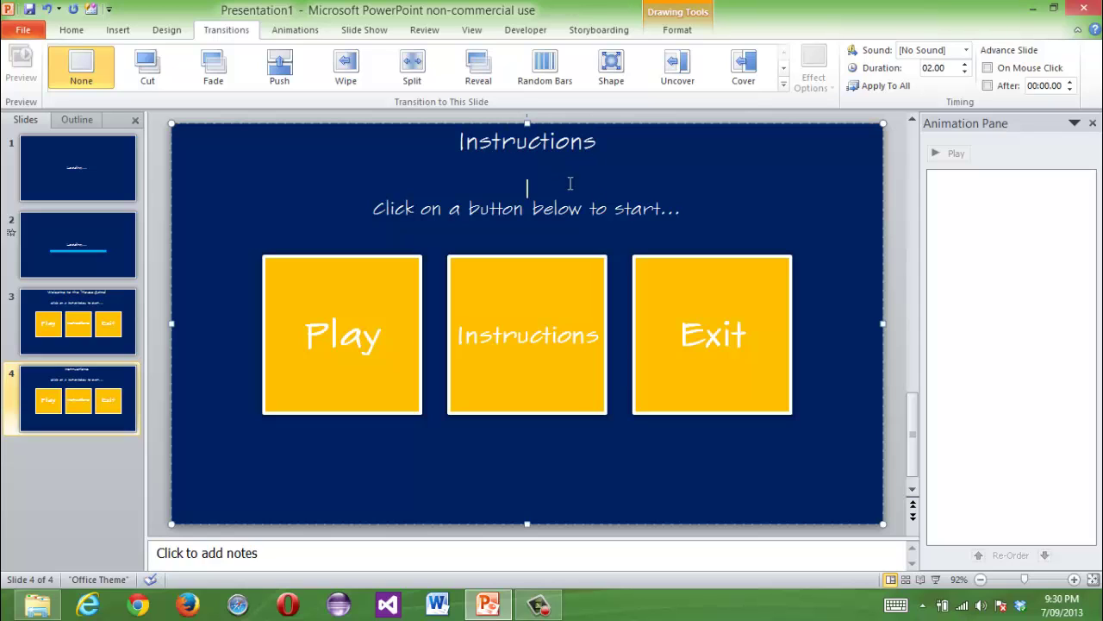
- Delete the Play, Instructions and Exit squares from slide 4
key("ctrl+a")
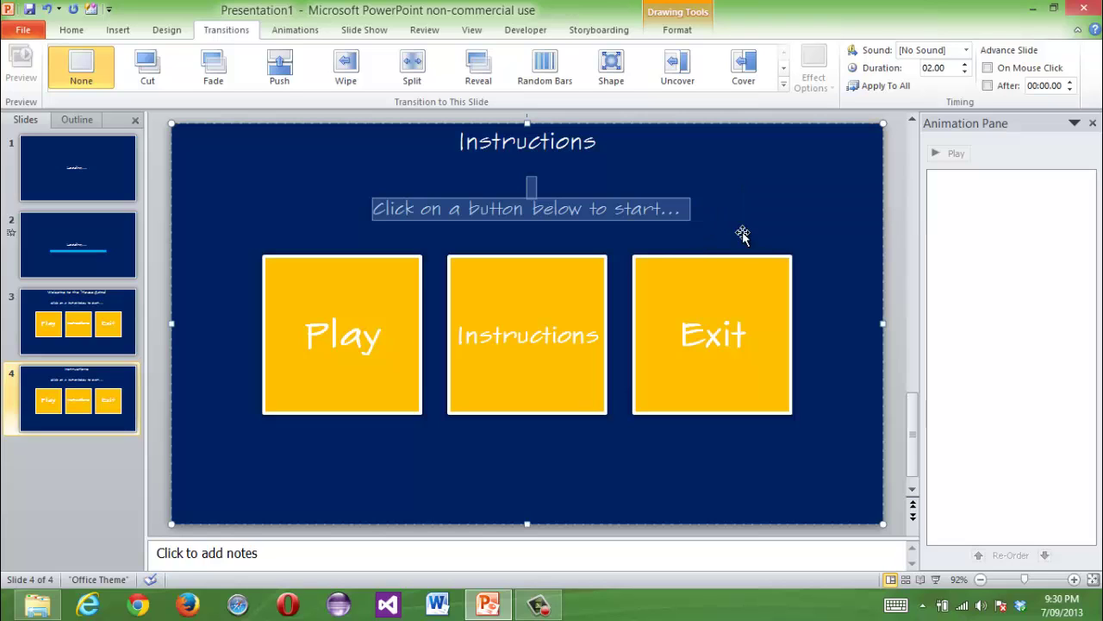
left_click_drag(894, 431, 229, 216)
key("Delete")
- Replace the line below the title with "To play the game, you need to control or move your mouse in the paths."
triple_click(540, 209)
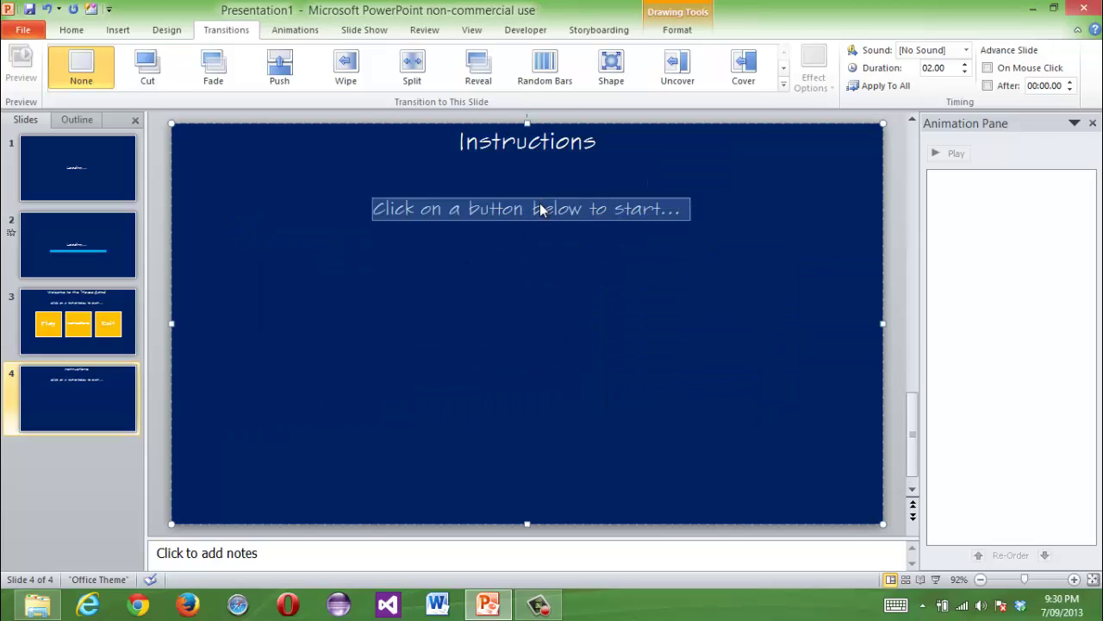
type("T")
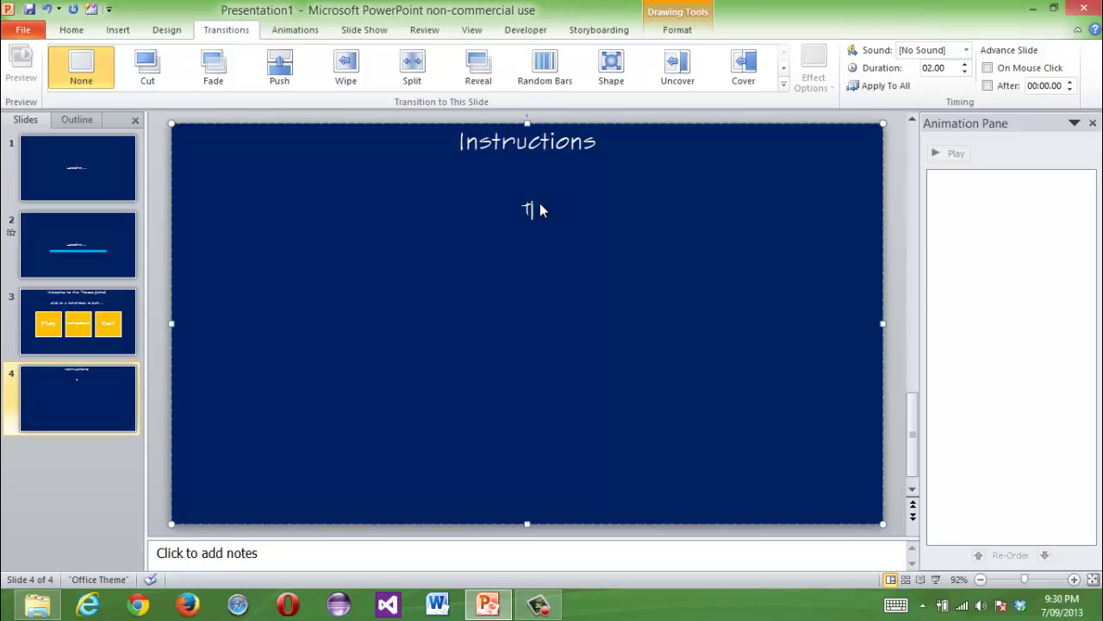
type("O Play the game, ")
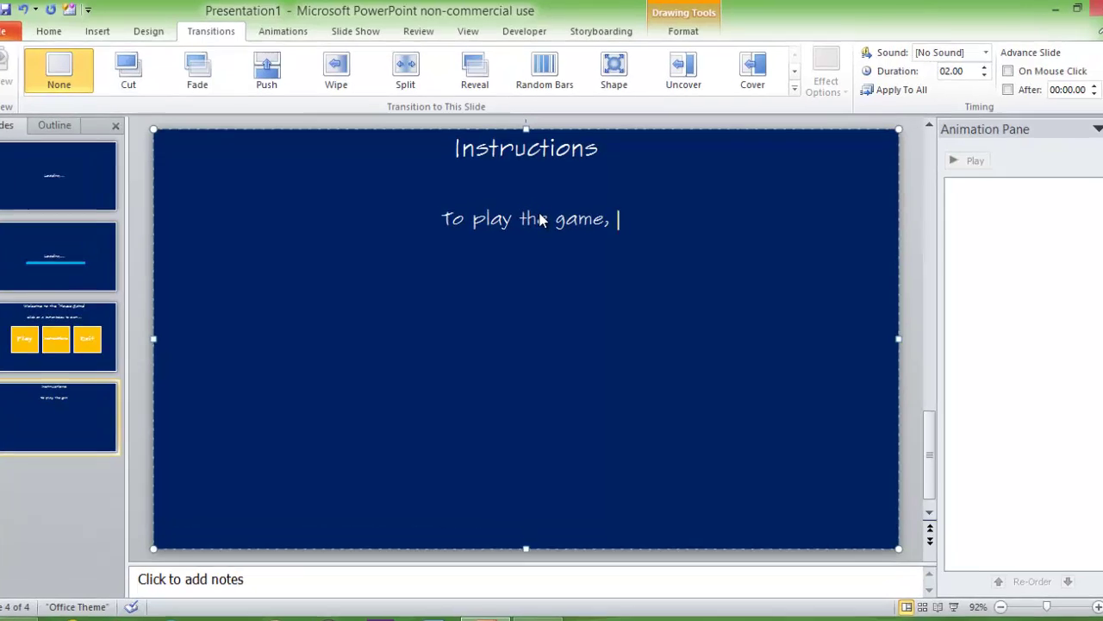
type("you need ")
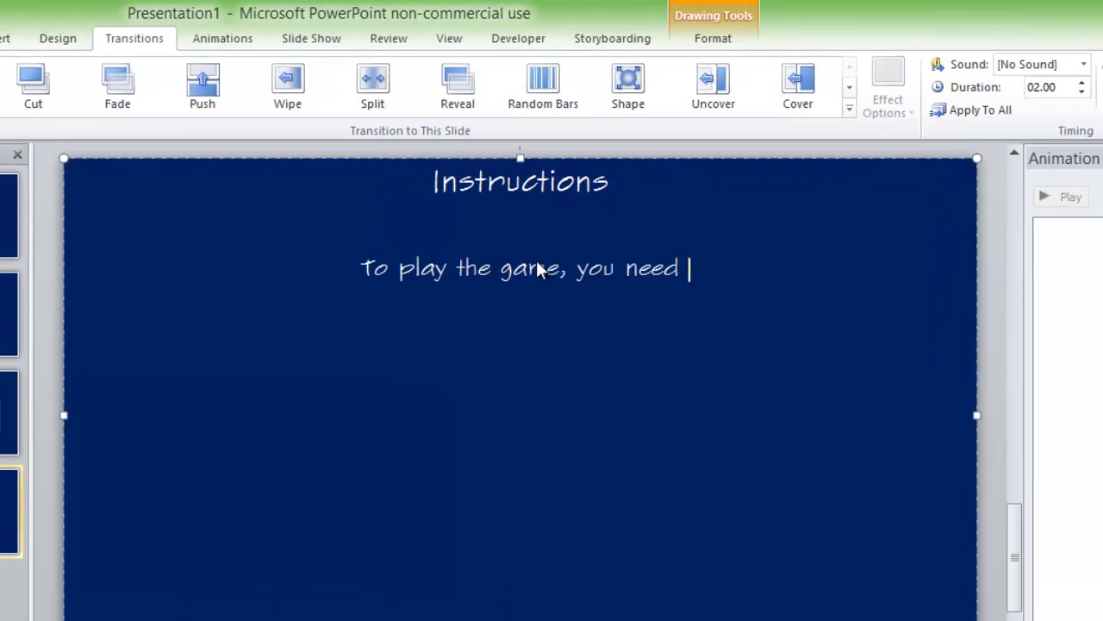
type("to comit")
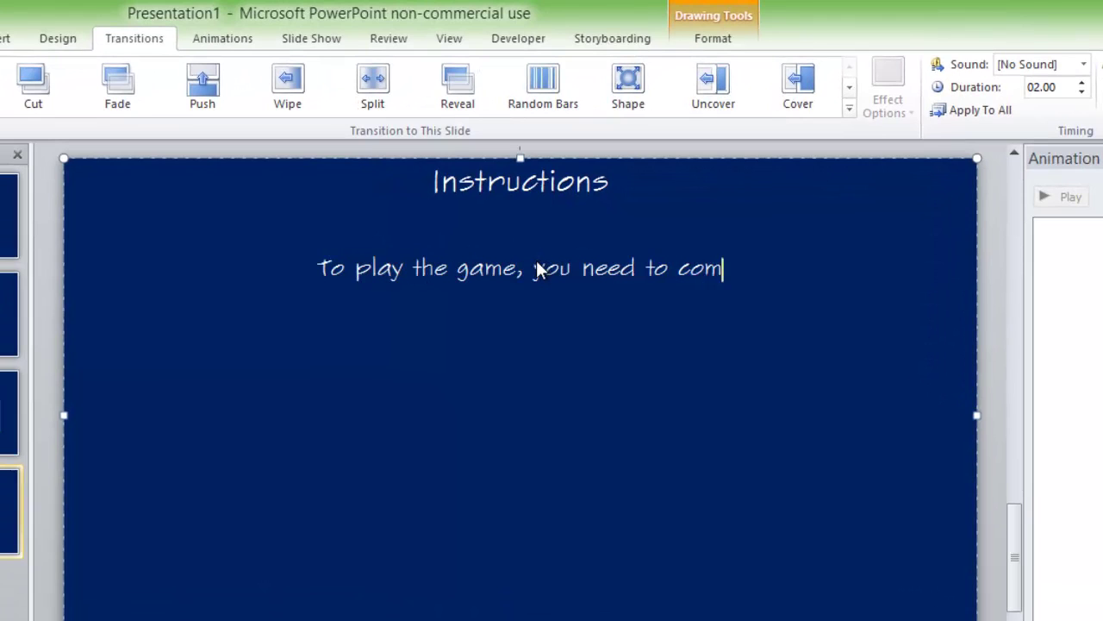
key("BackSpace")
key("BackSpace")
key("BackSpace")
type("ntro")
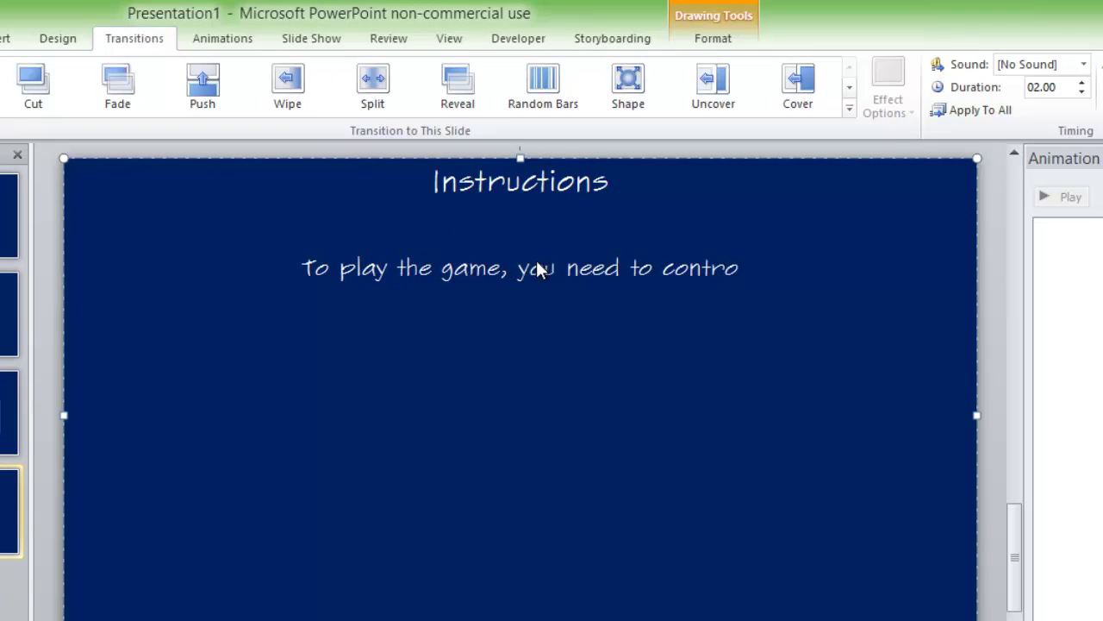
type("l or move your mo")
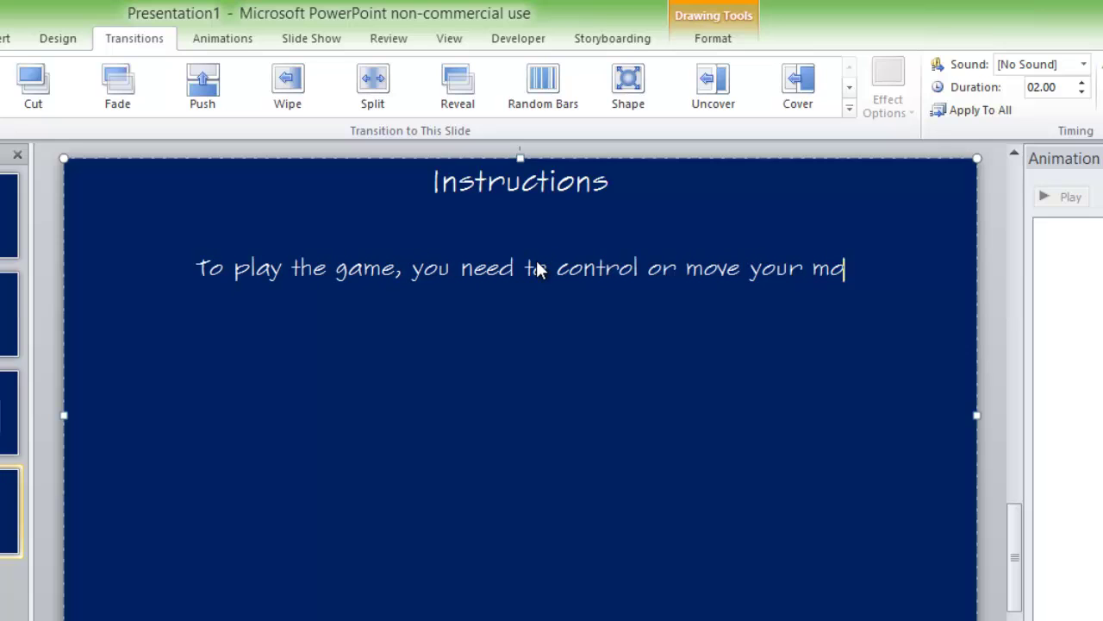
type("use in the")
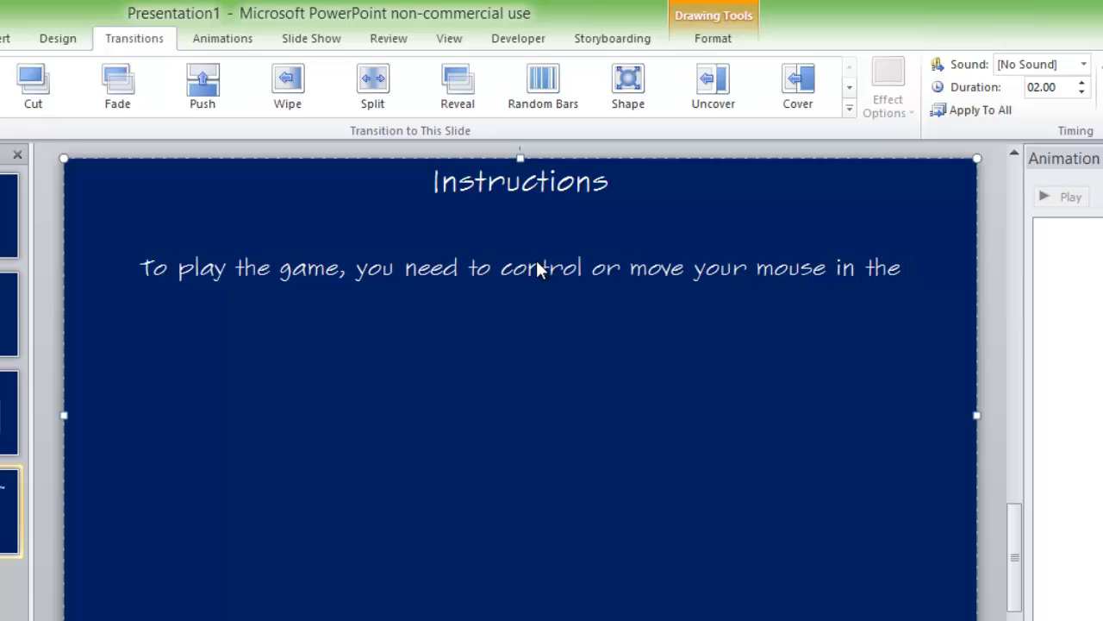
type(" paths. ")
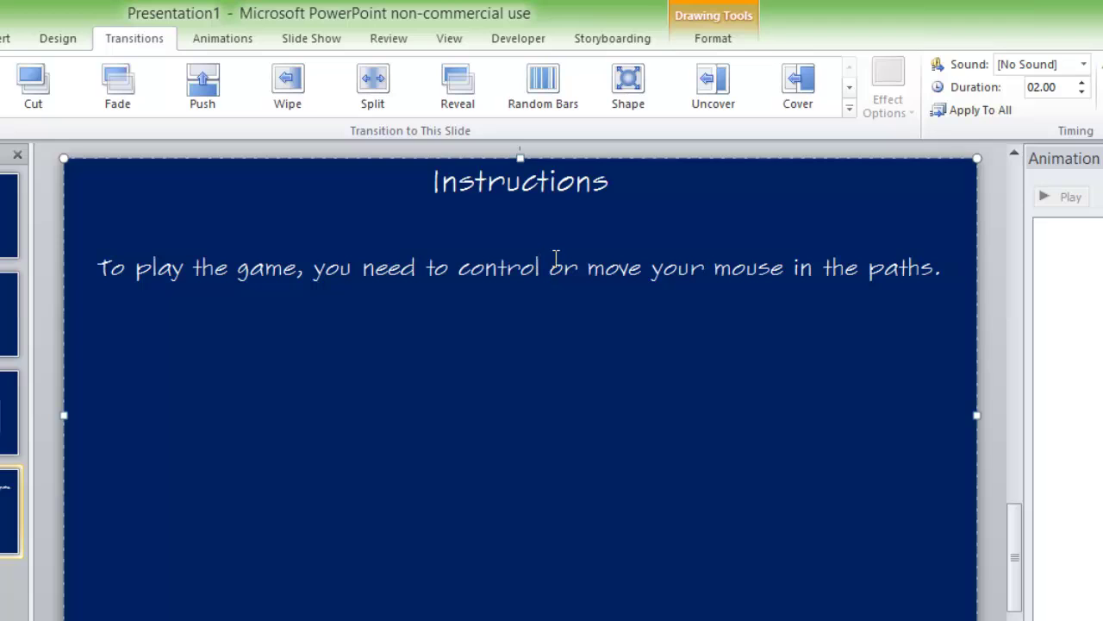
- Continue the instructions text with "In those paths, there will be dangerous objects that your mouse/cursor should not encounter or 'touch'"
type("o")
key("BackSpace")
type("In those paths, ")
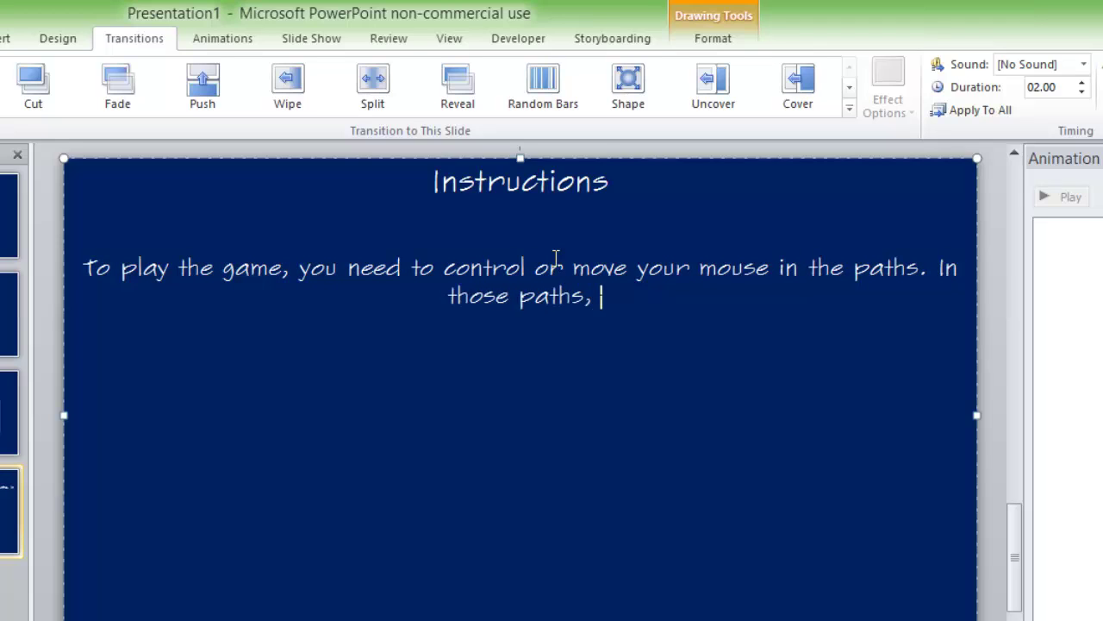
type("there will ")
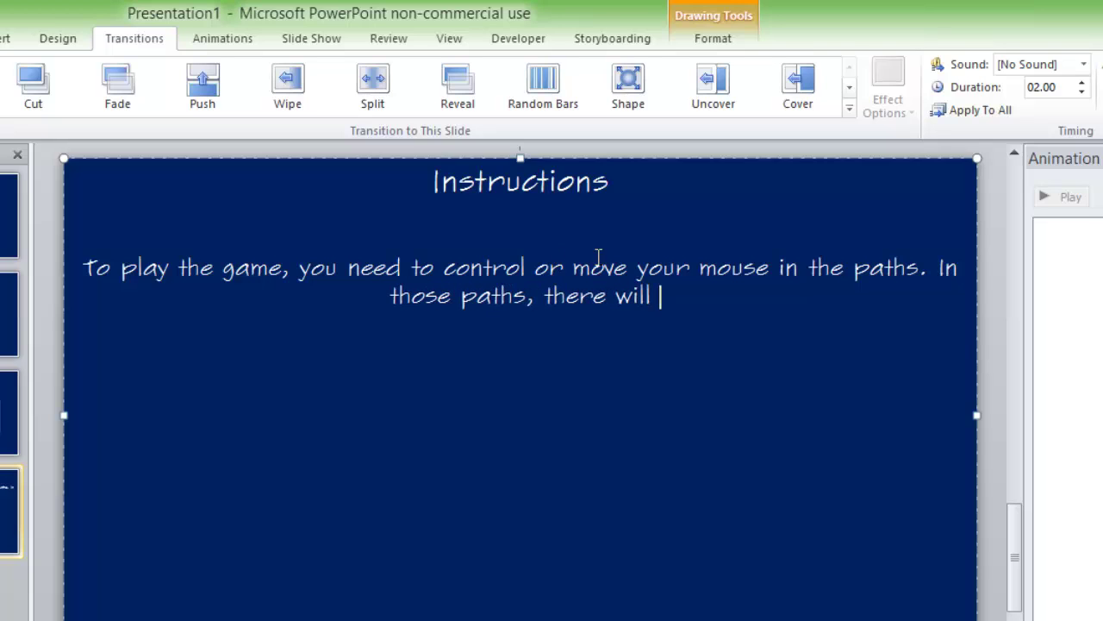
type("be dangerous ")
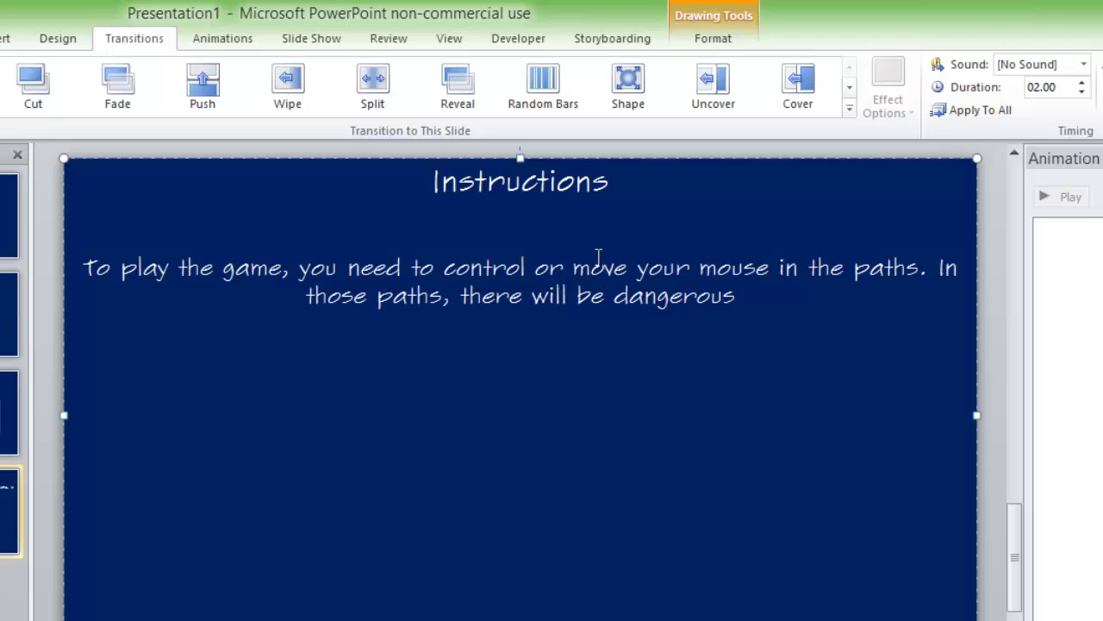
type("objects ")
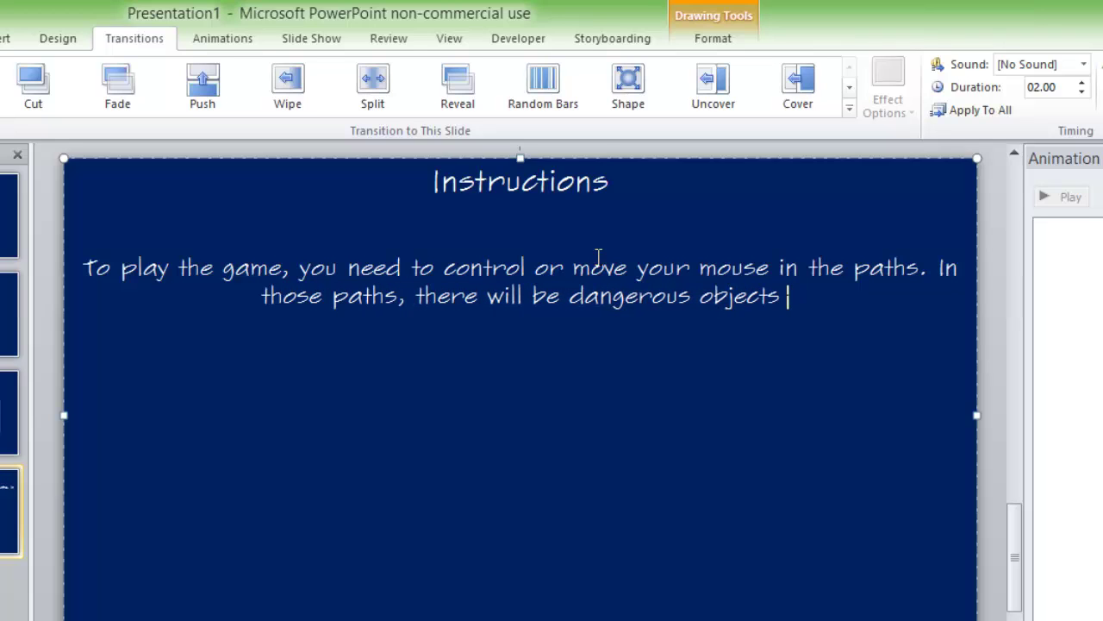
type("that your ")
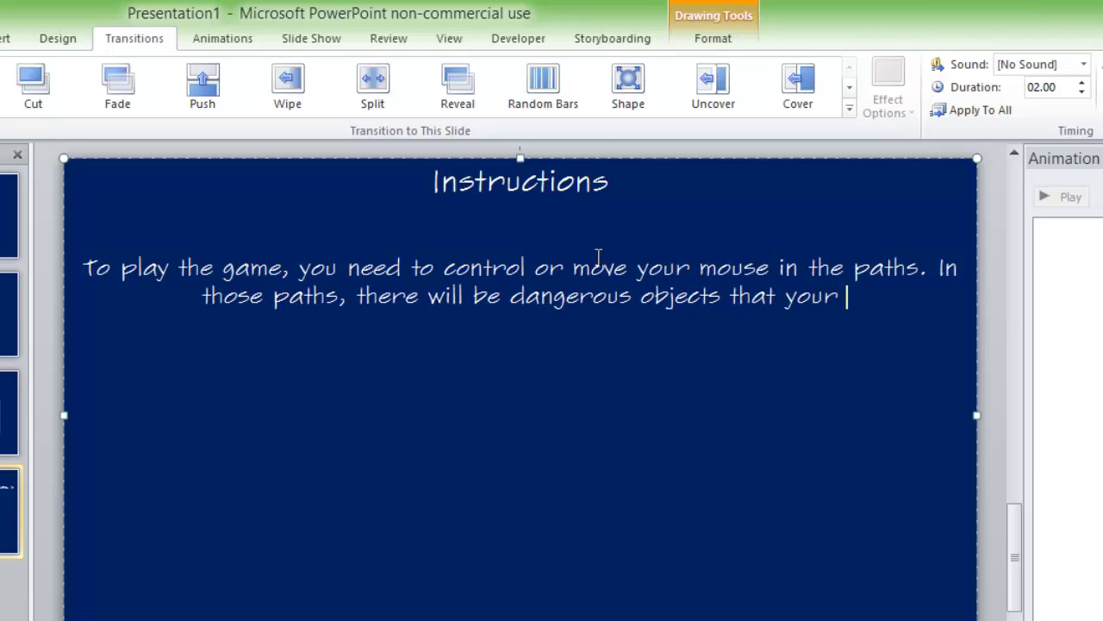
type("mouse/cursor should not encounter or ")
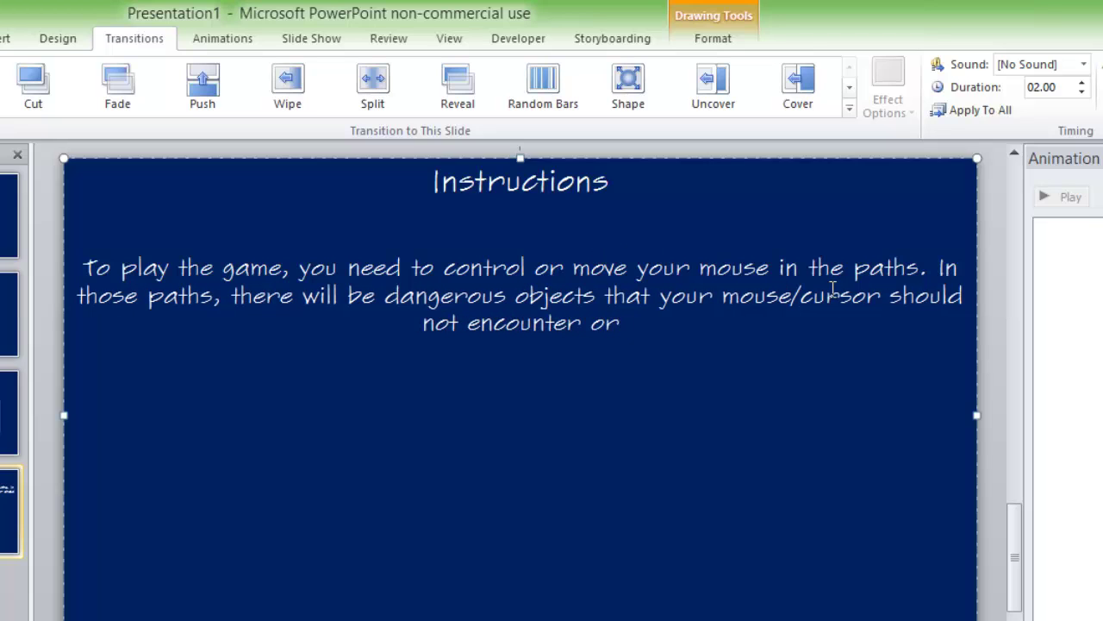
type("'touch'")
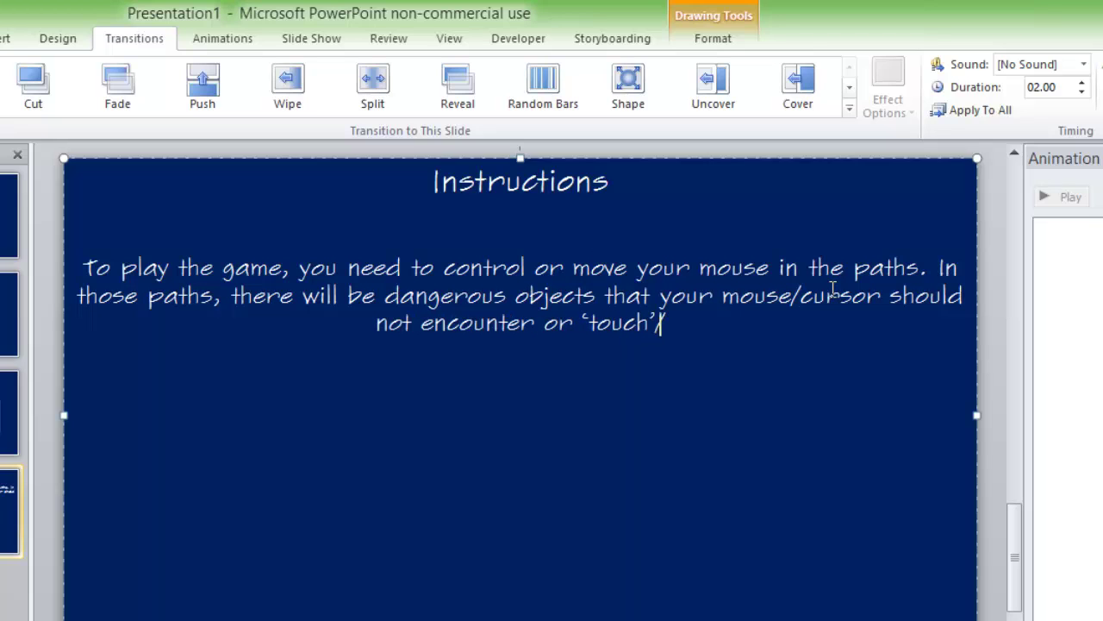
- End the sentence with a period and finish the instructions paragraph with "Good luck!"
type(". You can")
key("BackSpace")
key("BackSpace")
key("BackSpace")
key("BackSpace")
key("BackSpace")
key("BackSpace")
key("BackSpace")
type("Good luck!")
- Copy the Instructions square from the welcome slide onto slide 4 and reshape it into a low rectangle centred below the paragraph
scroll(768, 406, "up", 5)
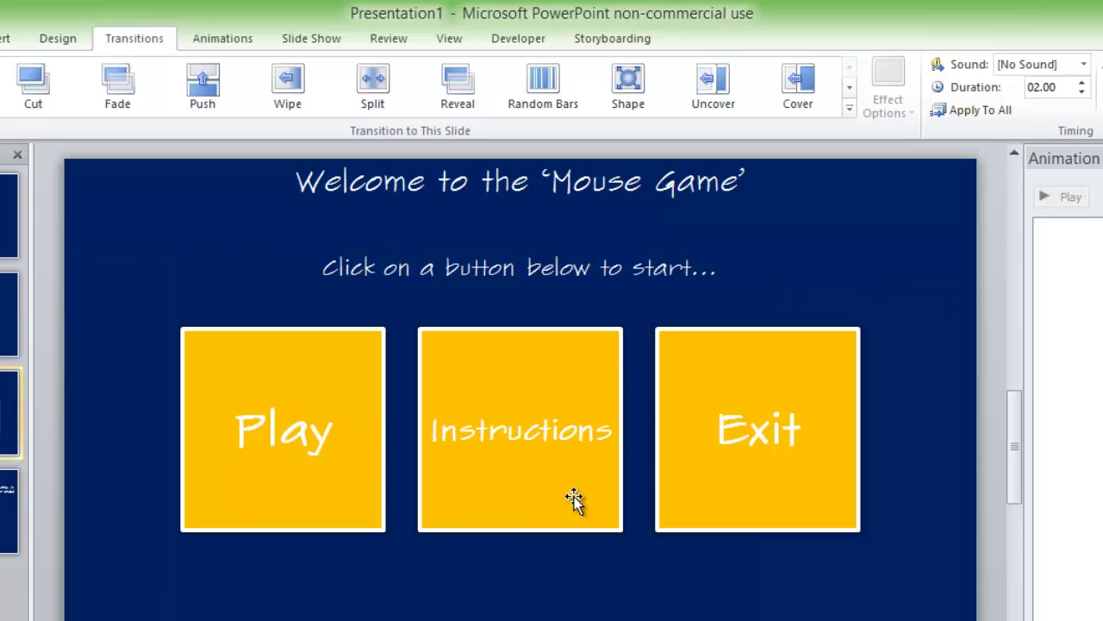
left_click(529, 509)
key("ctrl+c")
scroll(529, 509, "down", 5)
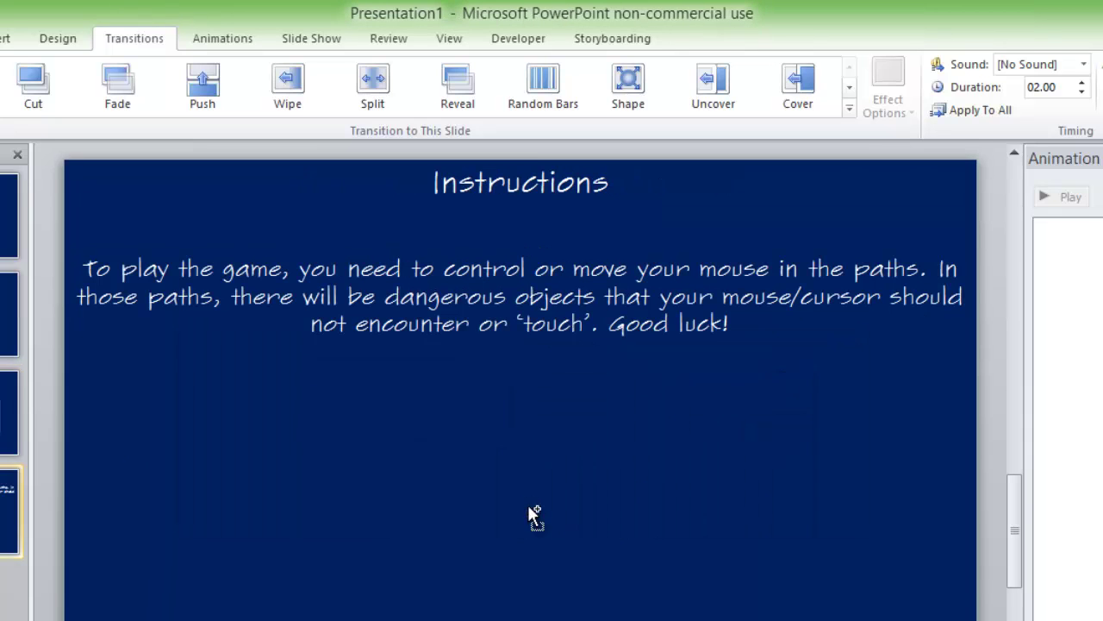
key("ctrl+v")
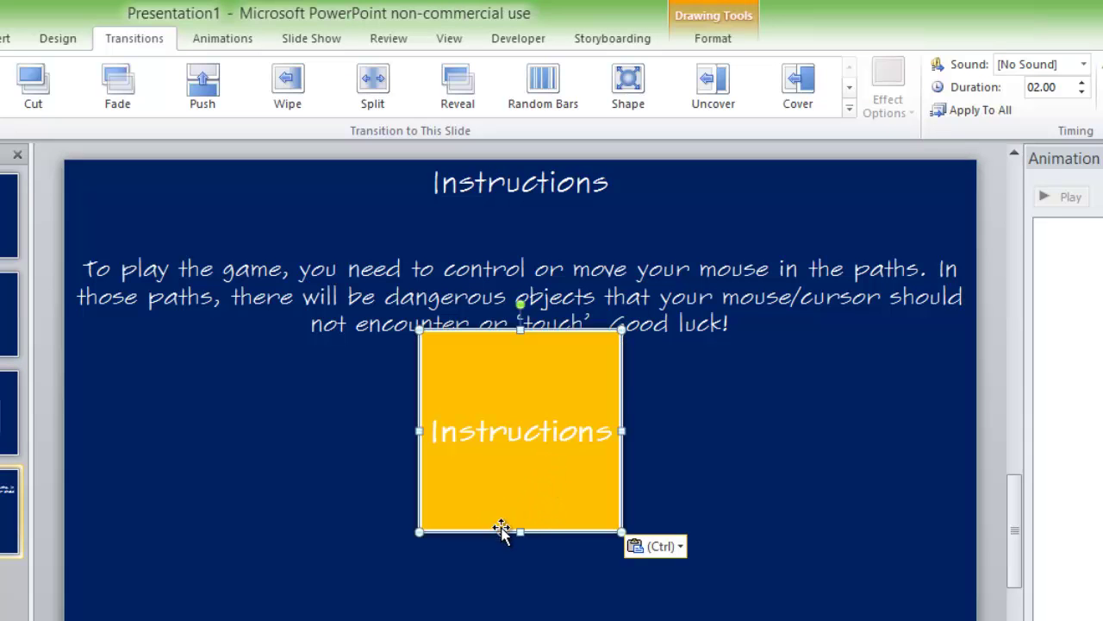
left_click_drag(521, 531, 546, 451)
key("Down")
- Replace the text of the yellow rectangle on slide 4 with "OK! I got it!"
double_click(549, 449)
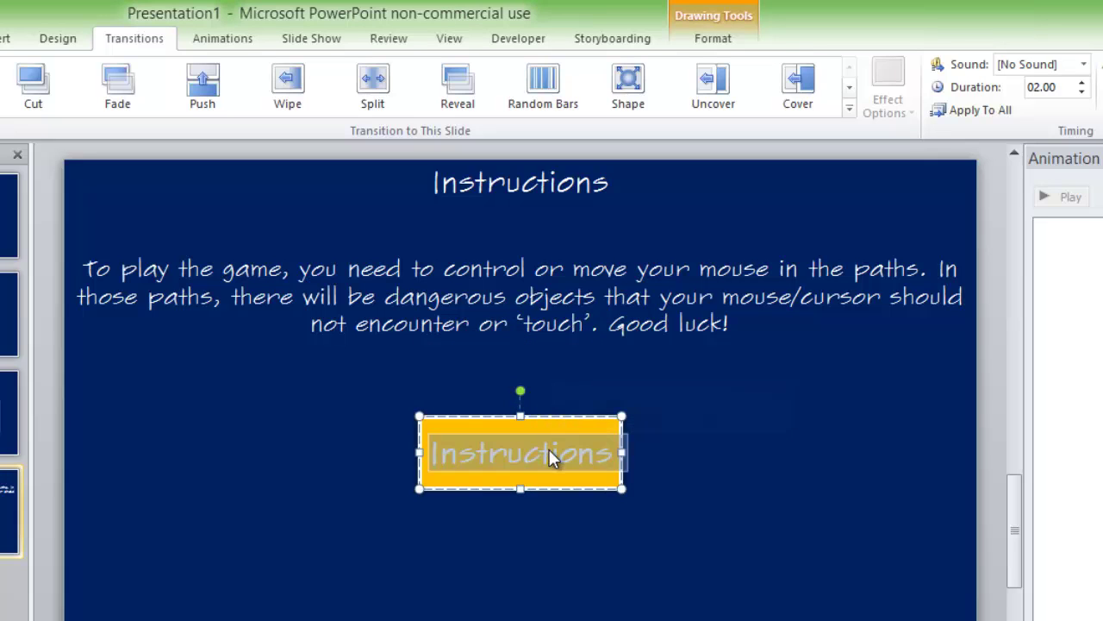
type("Ok! c")
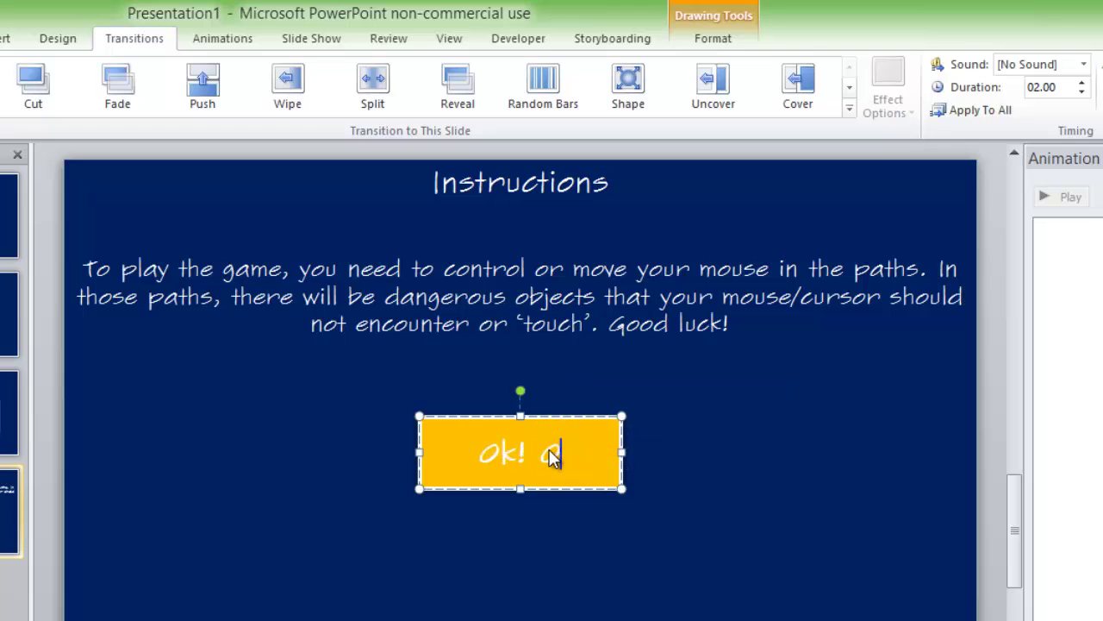
key("BackSpace")
type("I got it!")
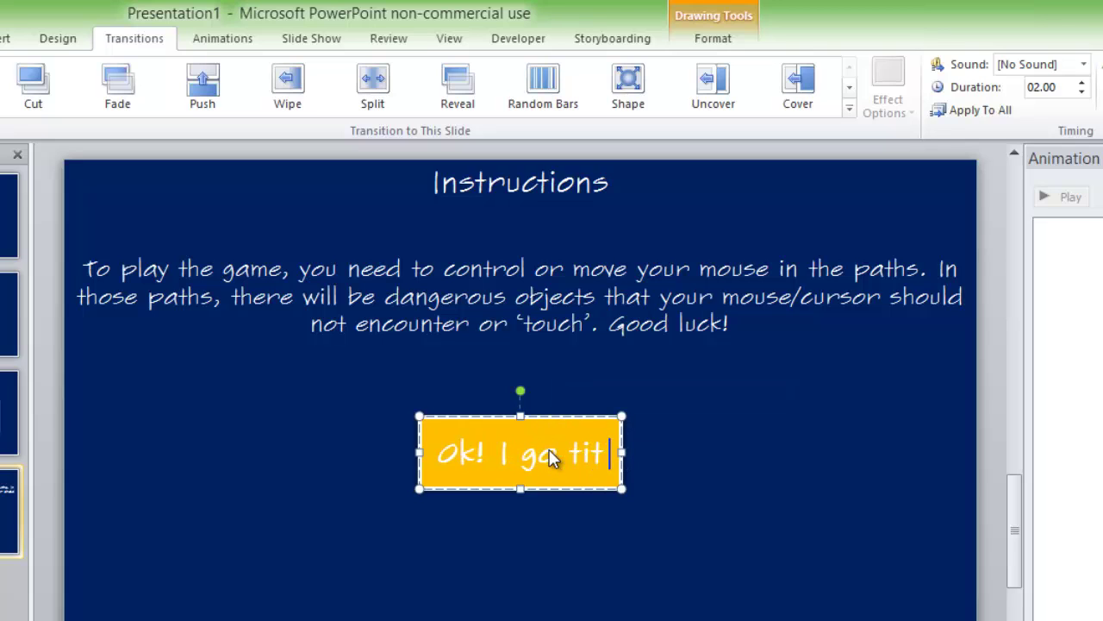
key("Left")
key("BackSpace")
key("BackSpace")
type("ot")
left_click_drag(450, 453, 466, 455)
type("K")
left_click(530, 487)
right_click(524, 480)
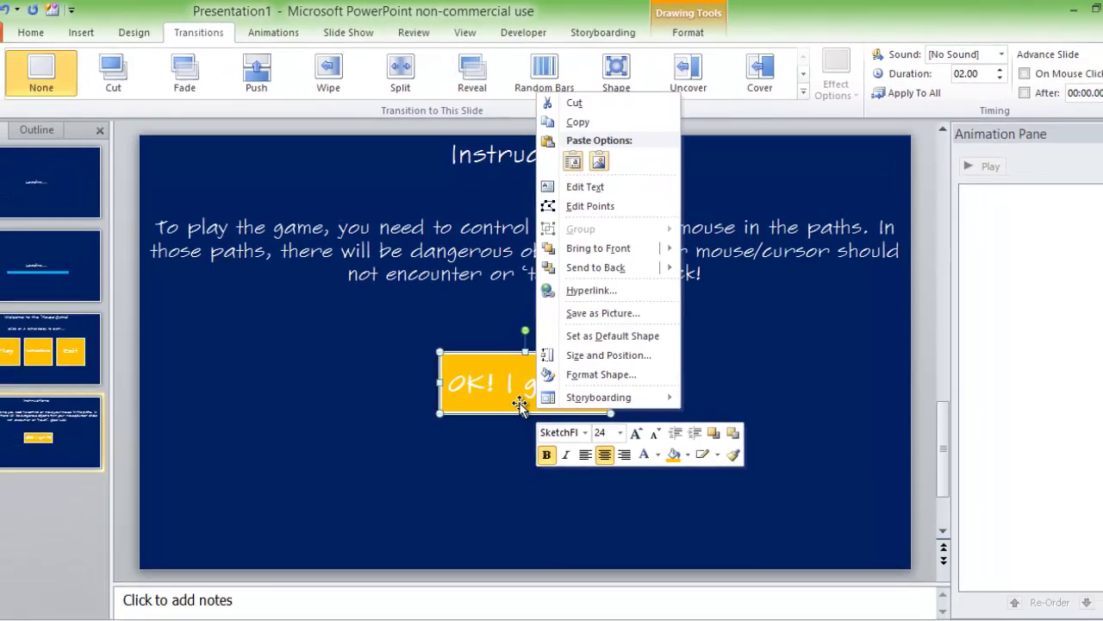
key("Escape")
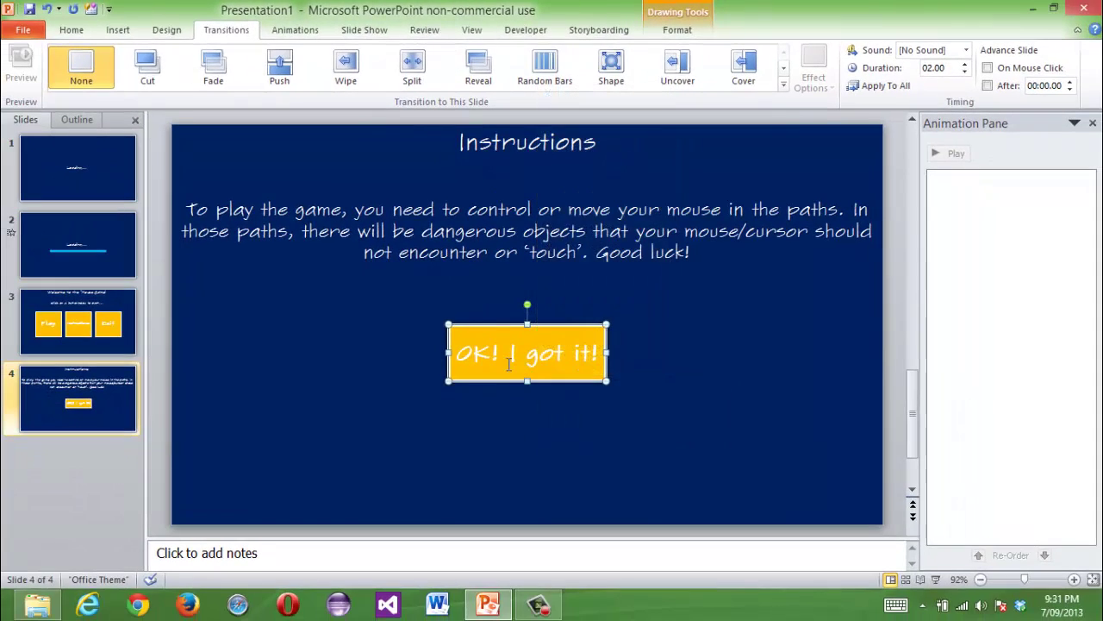
- Hyperlink the Instructions square on the welcome slide to Slide 4 in this document
left_click(97, 316)
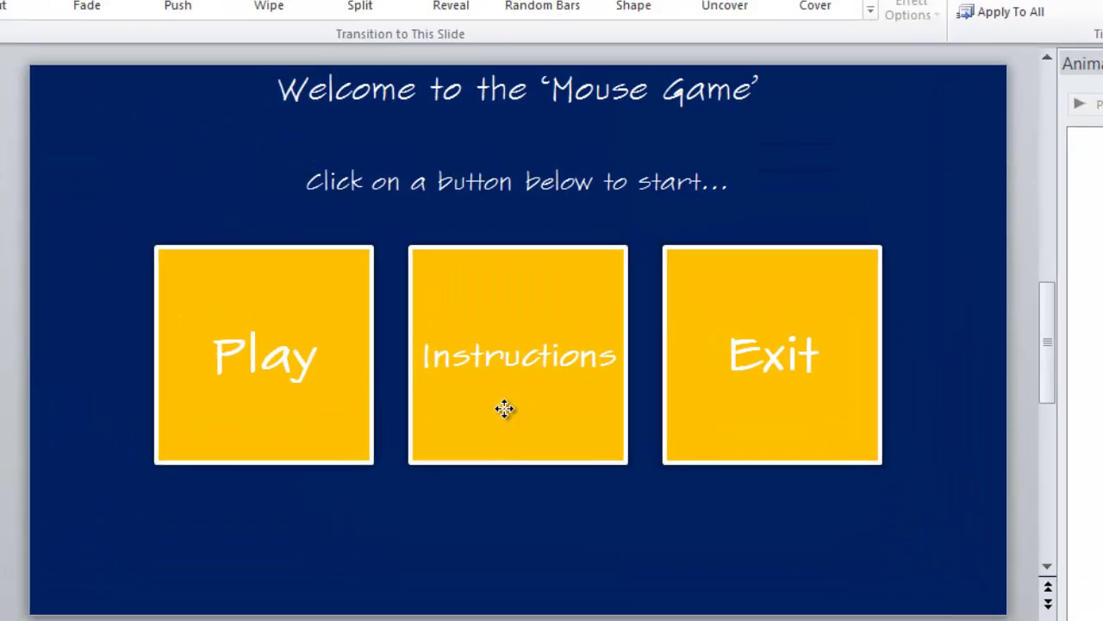
left_click(517, 377)
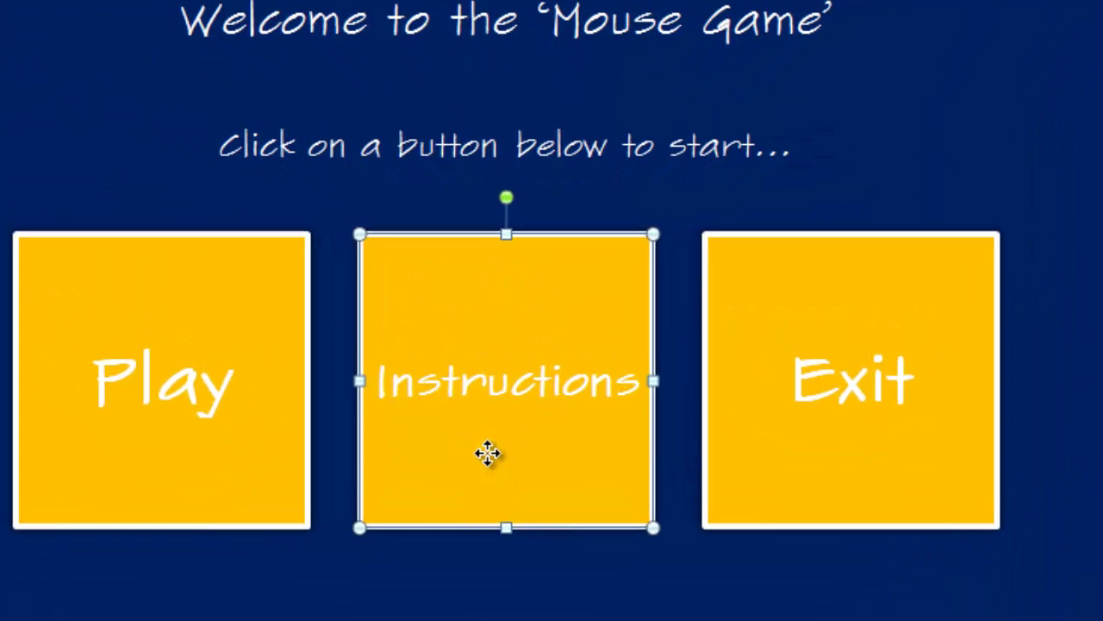
right_click(488, 466)
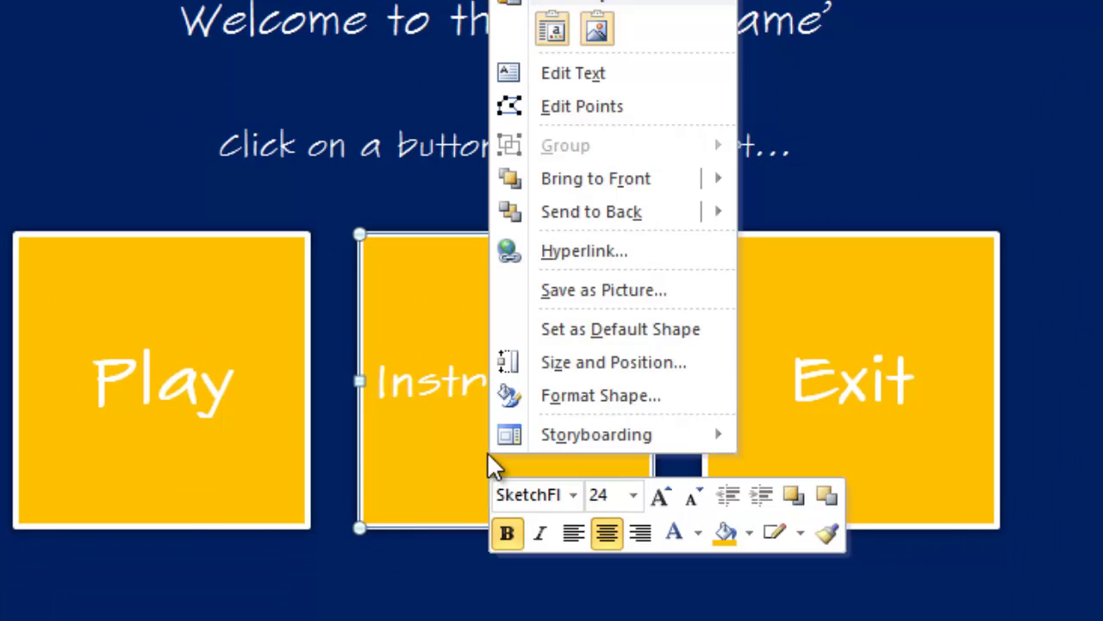
left_click(669, 250)
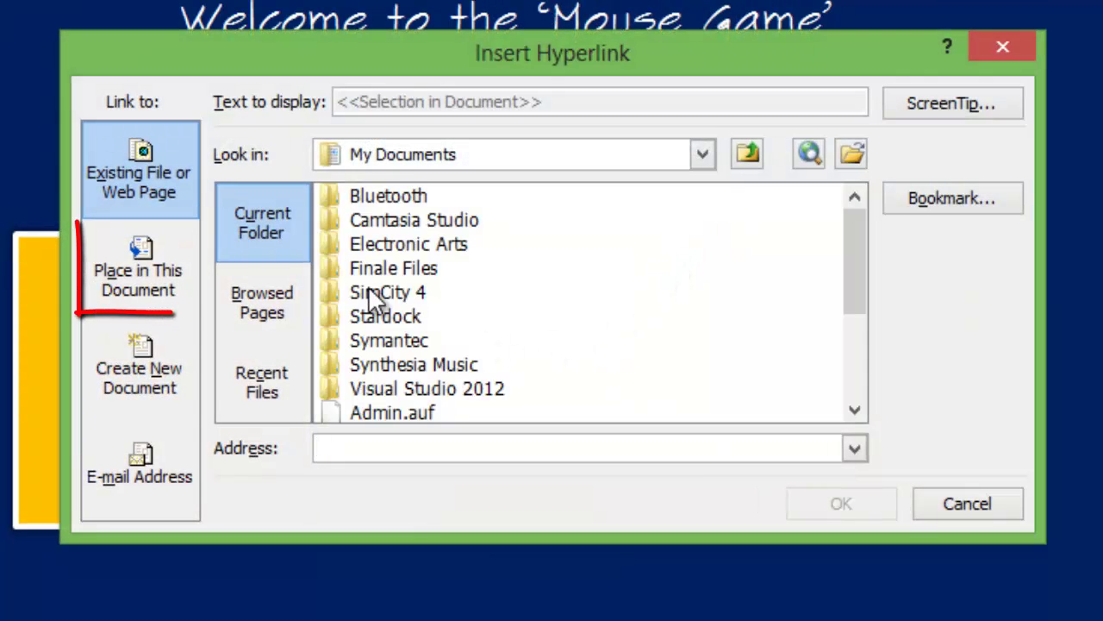
left_click(187, 250)
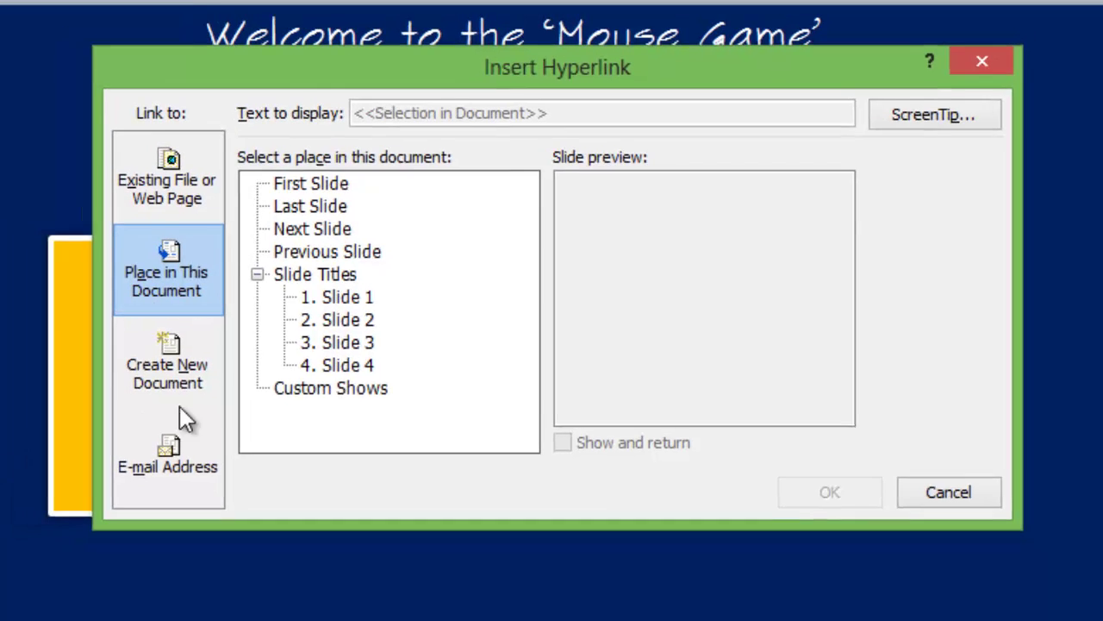
left_click(290, 370)
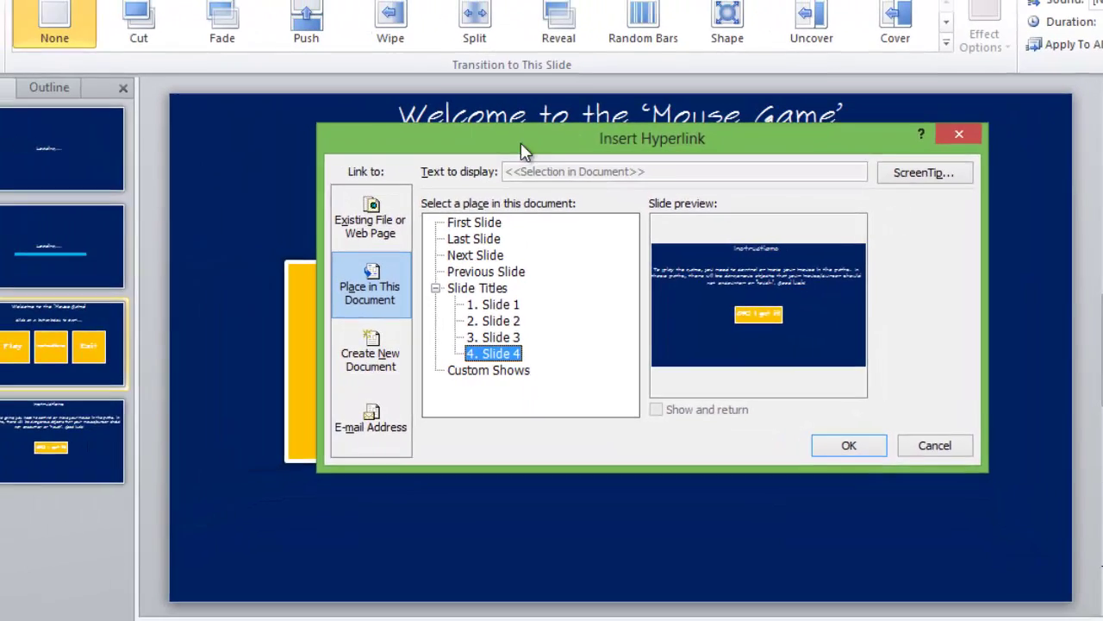
left_click_drag(500, 97, 698, 102)
left_click_drag(771, 181, 1102, 169)
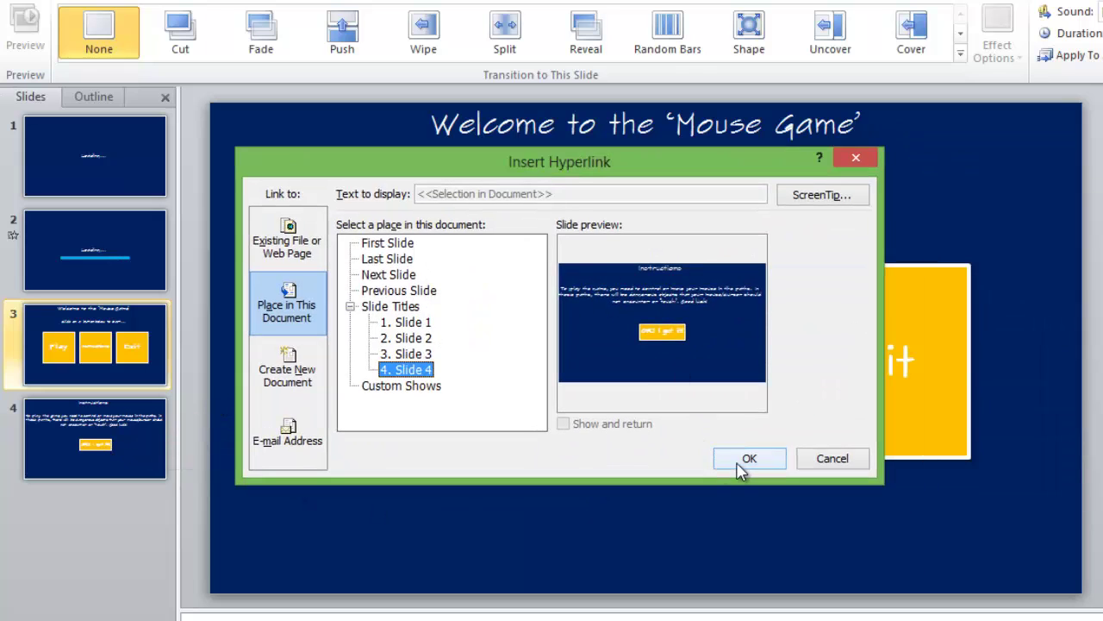
left_click(747, 460)
- Hyperlink the "OK! I got it!" rectangle on slide 4 to Slide 3 in this document
left_click(147, 440)
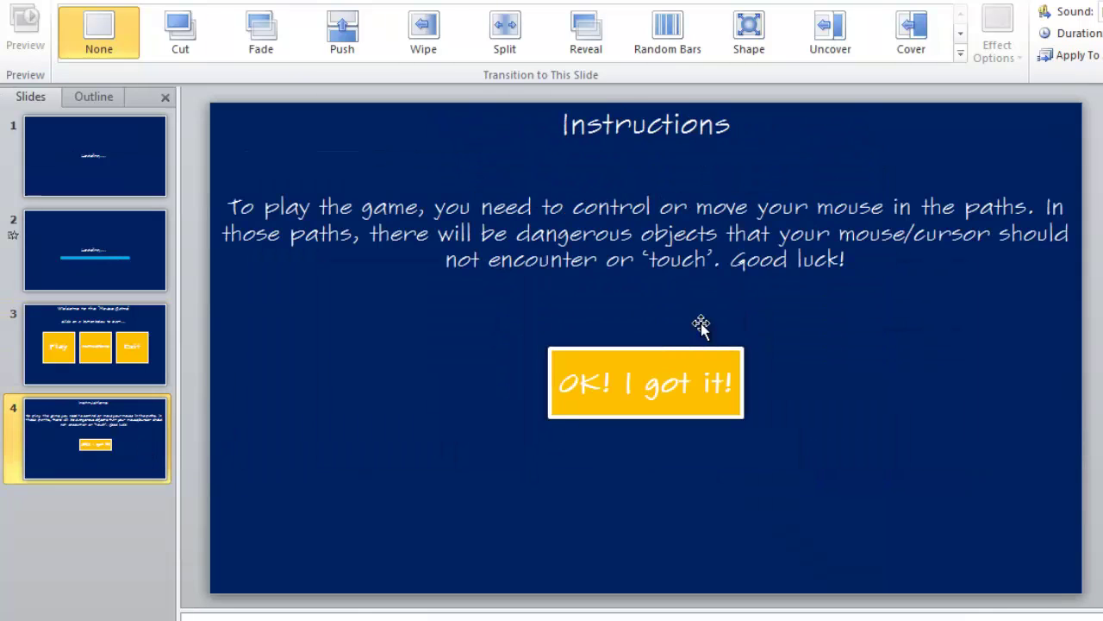
left_click(709, 402)
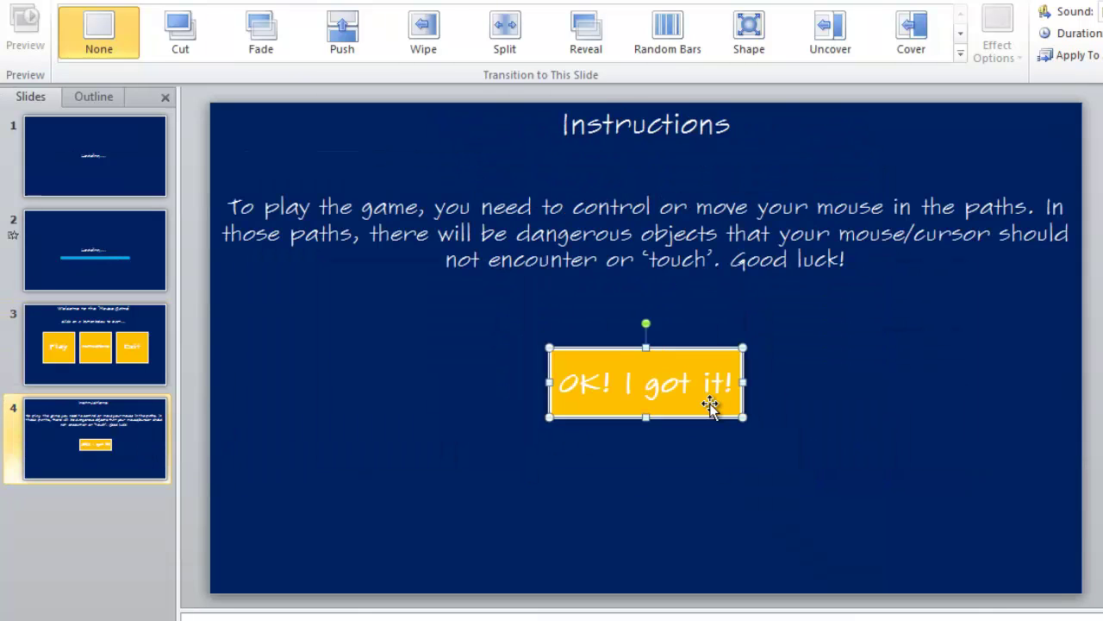
right_click(712, 410)
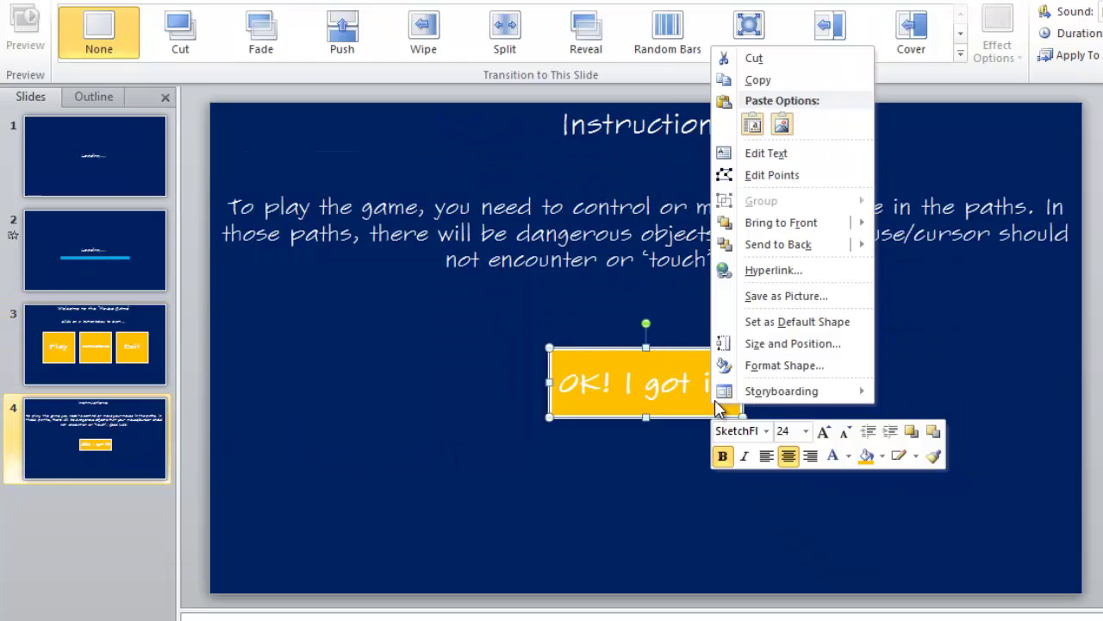
left_click(747, 343)
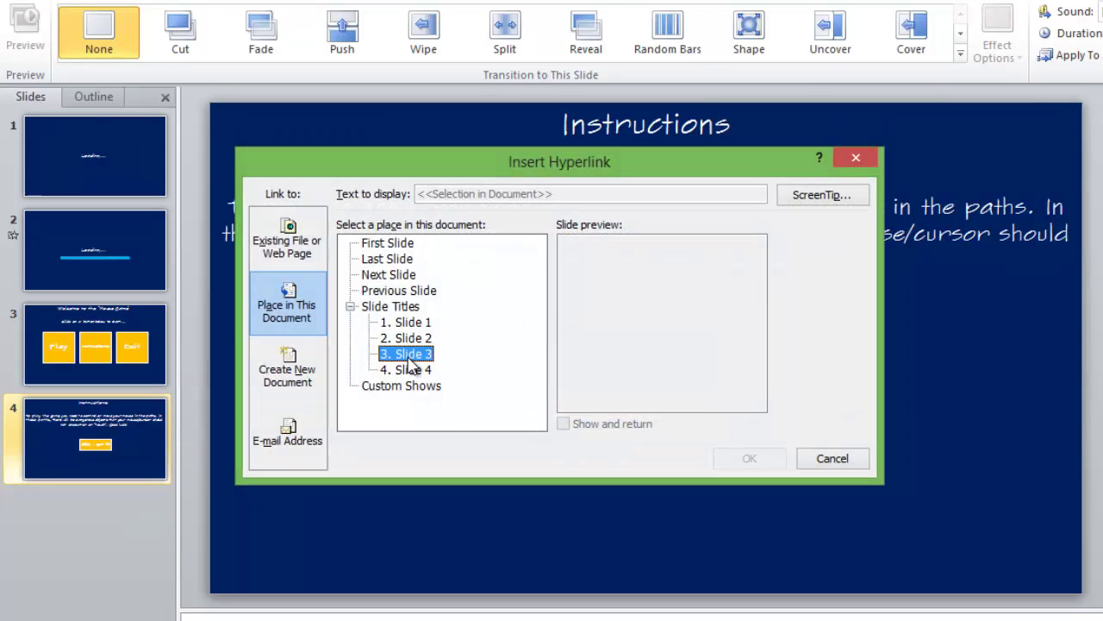
left_click(409, 356)
left_click(747, 457)
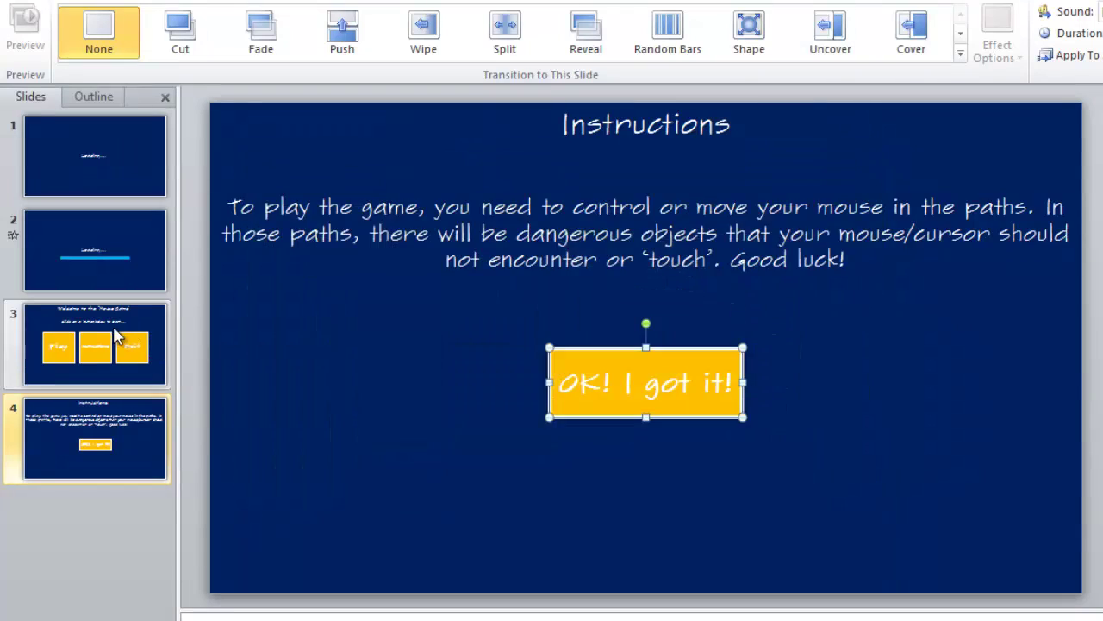
- Apply the Fade transition to slide 1, the first loading slide
left_click(116, 340)
left_click(141, 432)
key("Up")
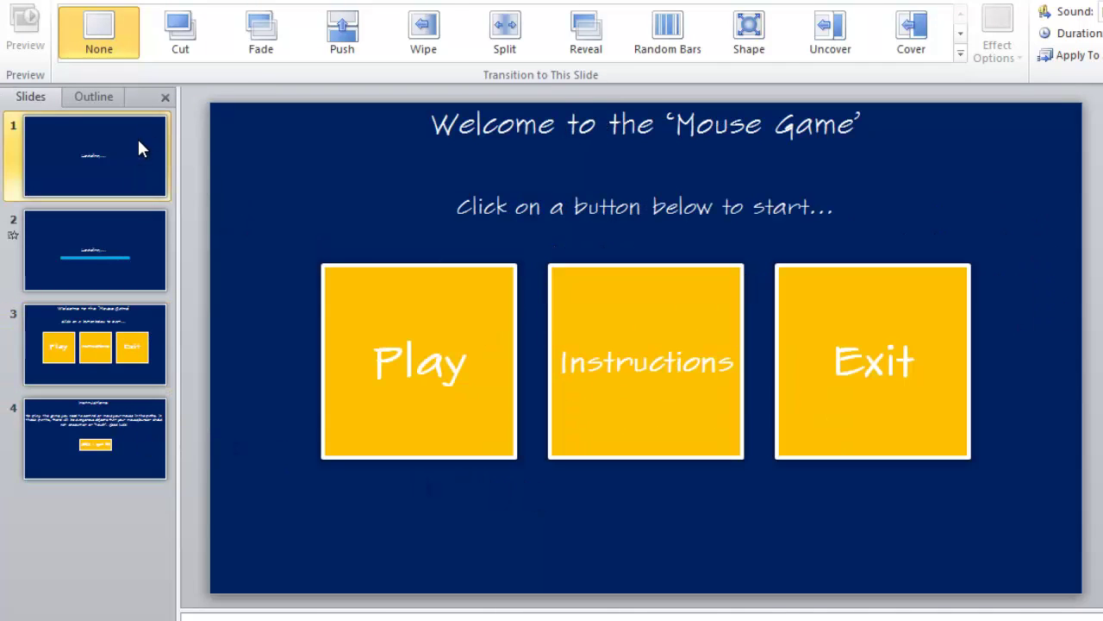
left_click(141, 148)
left_click(261, 33)
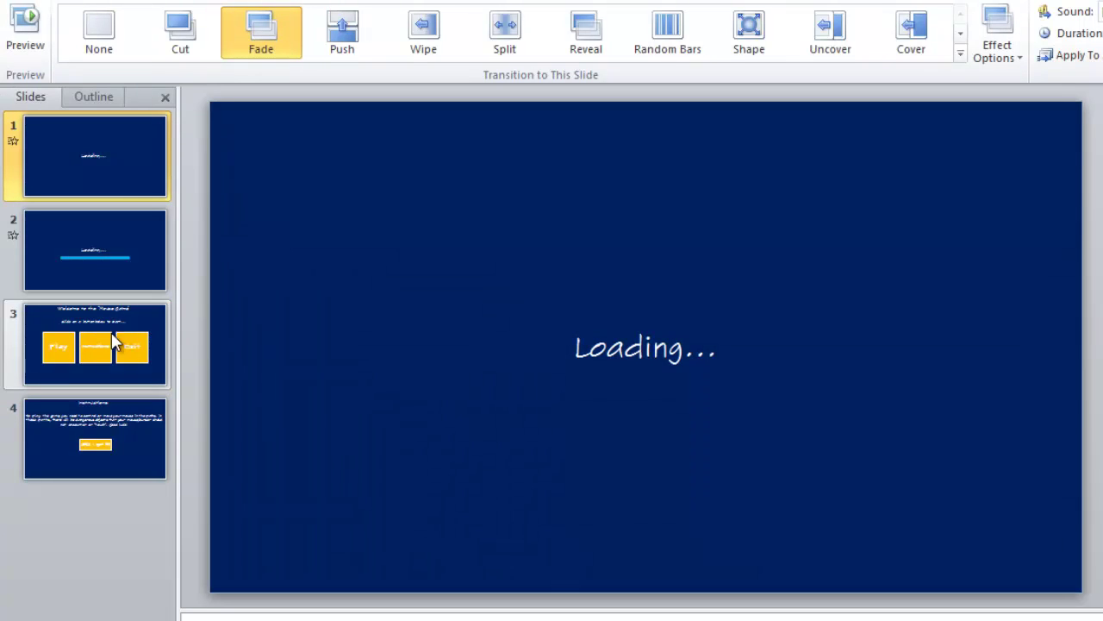
left_click(264, 49)
- Apply the Push transition to slide 3, the welcome slide
left_click(87, 424)
key("Up")
left_click(343, 33)
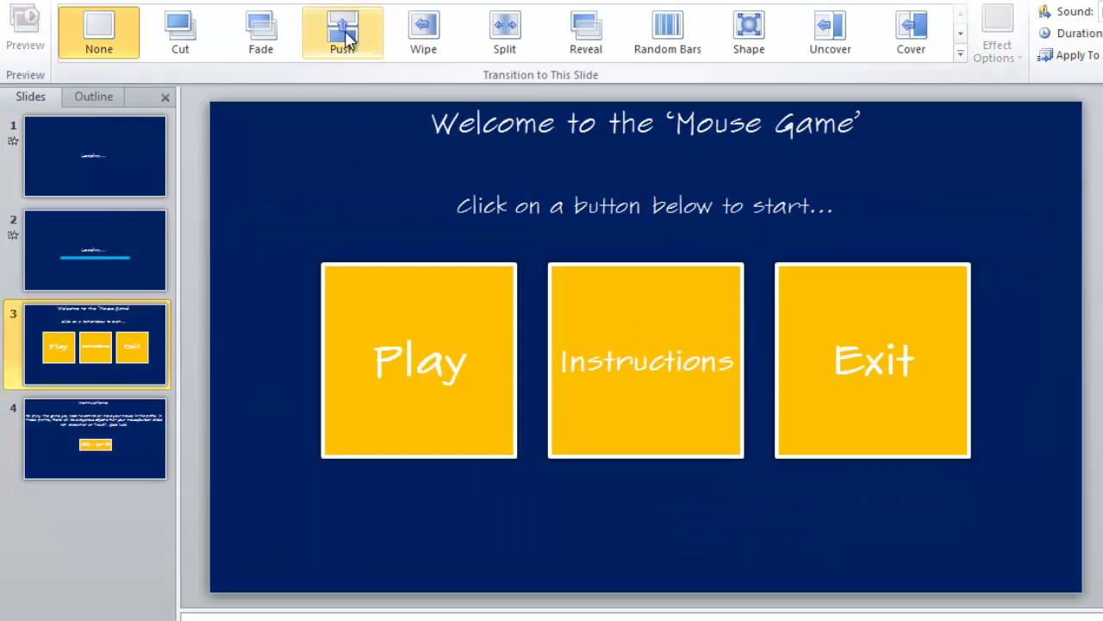
- Run the slide show from slide 1, test the Instructions and "OK! I got it!" links, and exit the show
left_click(142, 158)
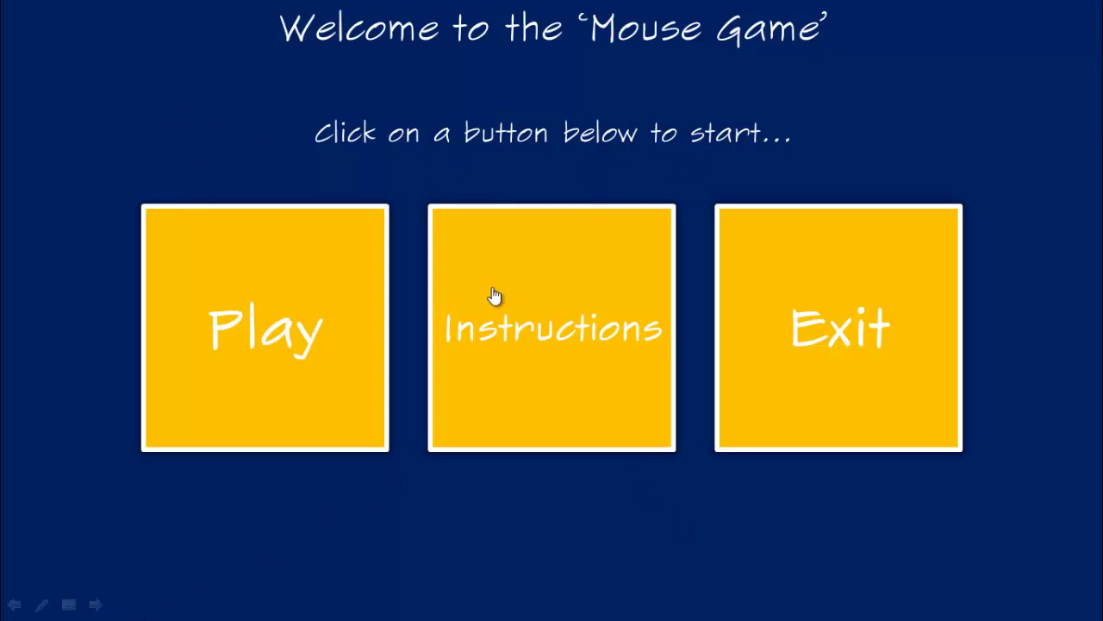
left_click(564, 297)
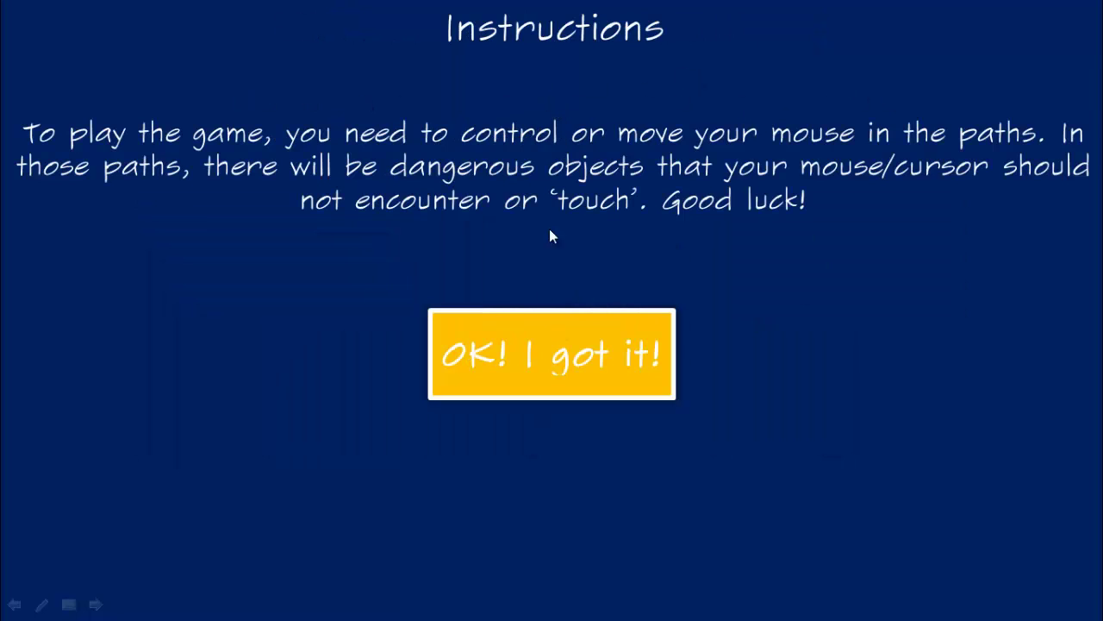
left_click(524, 362)
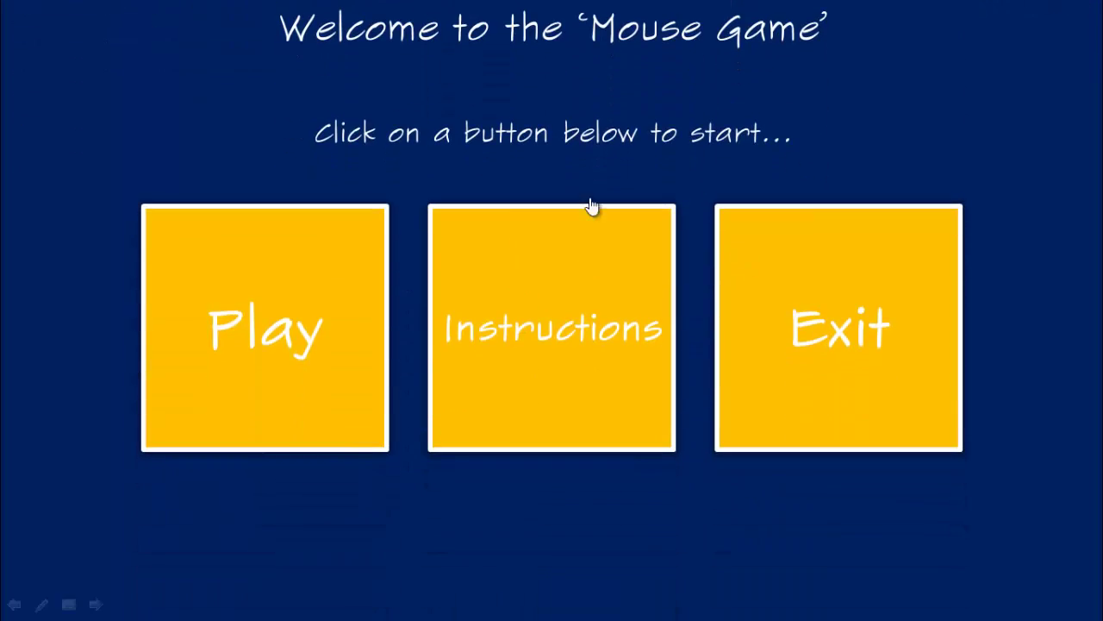
left_click(550, 303)
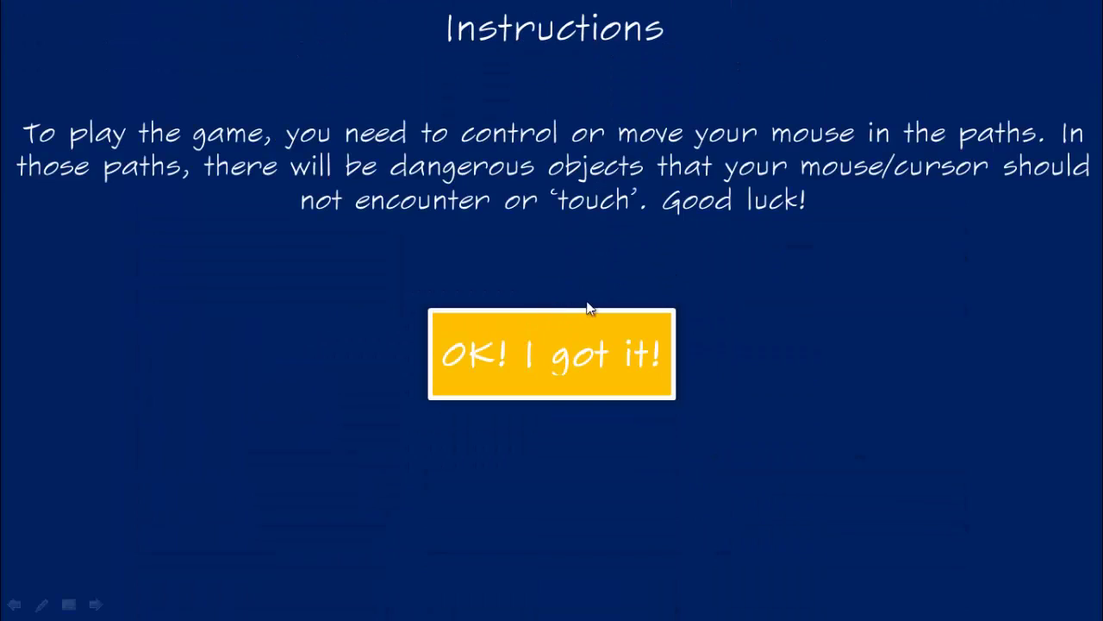
key("Escape")
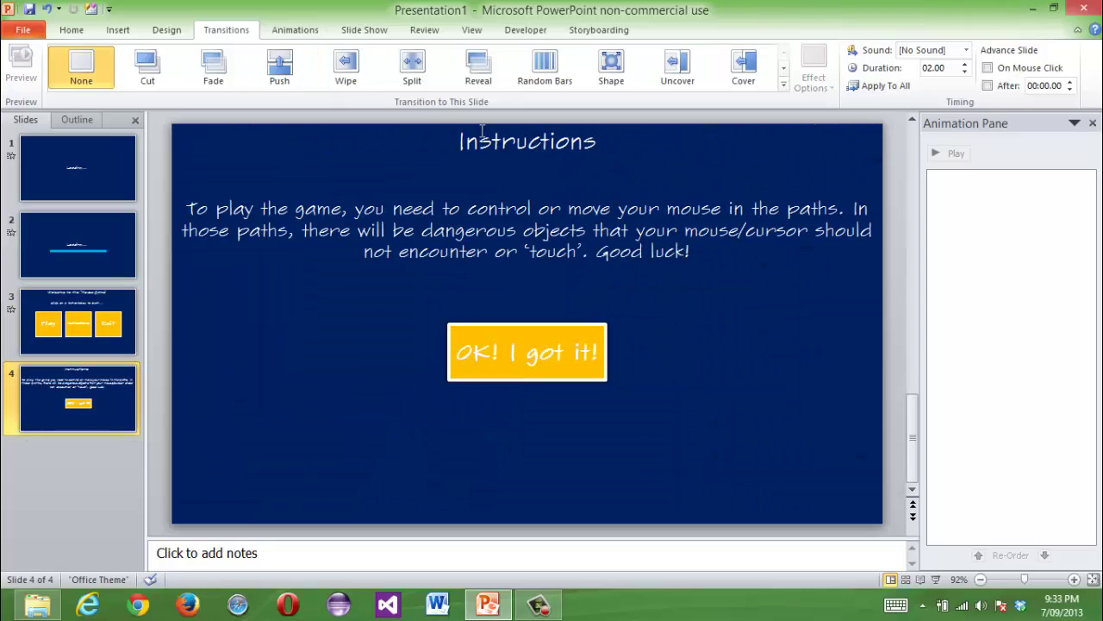
- Apply the Push transition to slide 4, the instructions slide, with the From Top effect option
left_click(279, 69)
left_click(814, 76)
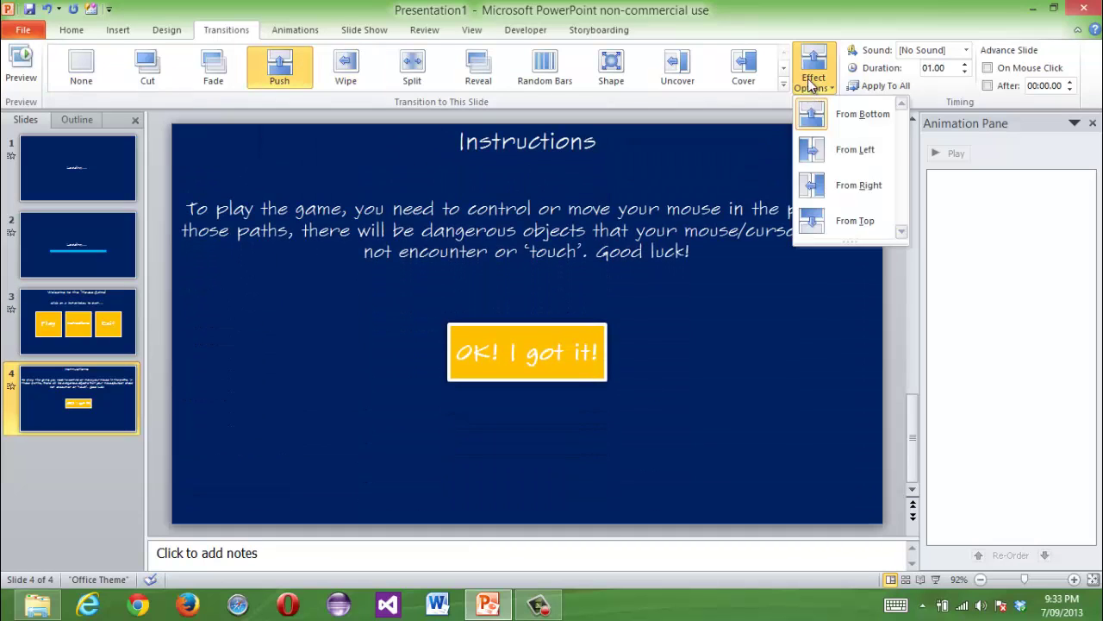
left_click(853, 221)
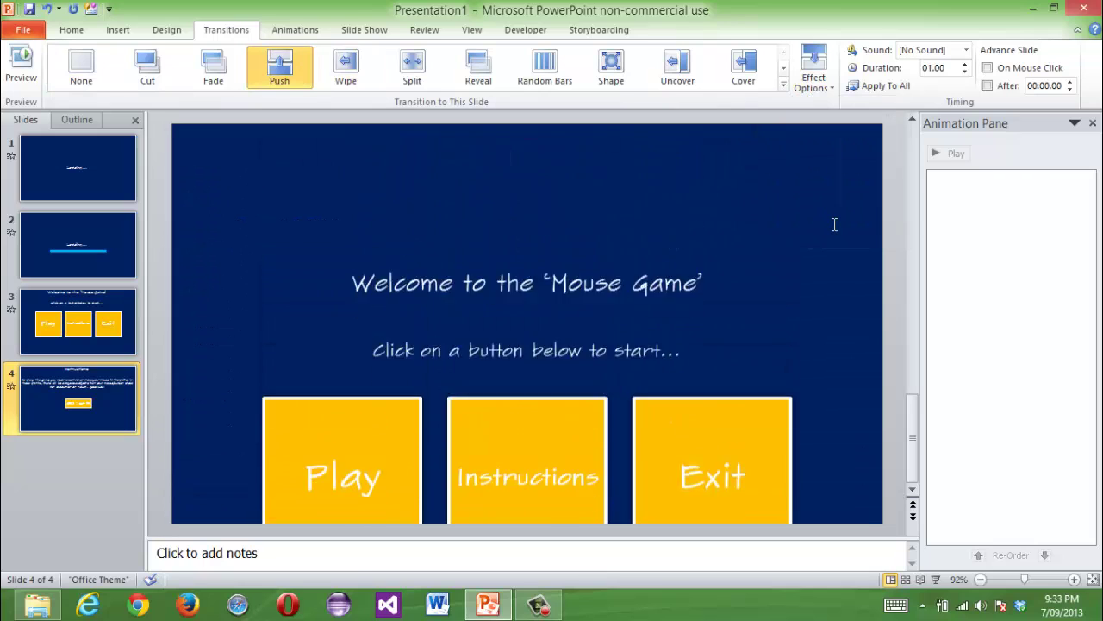
- Run the slide show from slide 3, test the Instructions and "OK! I got it!" links, and exit the show
left_click(104, 328)
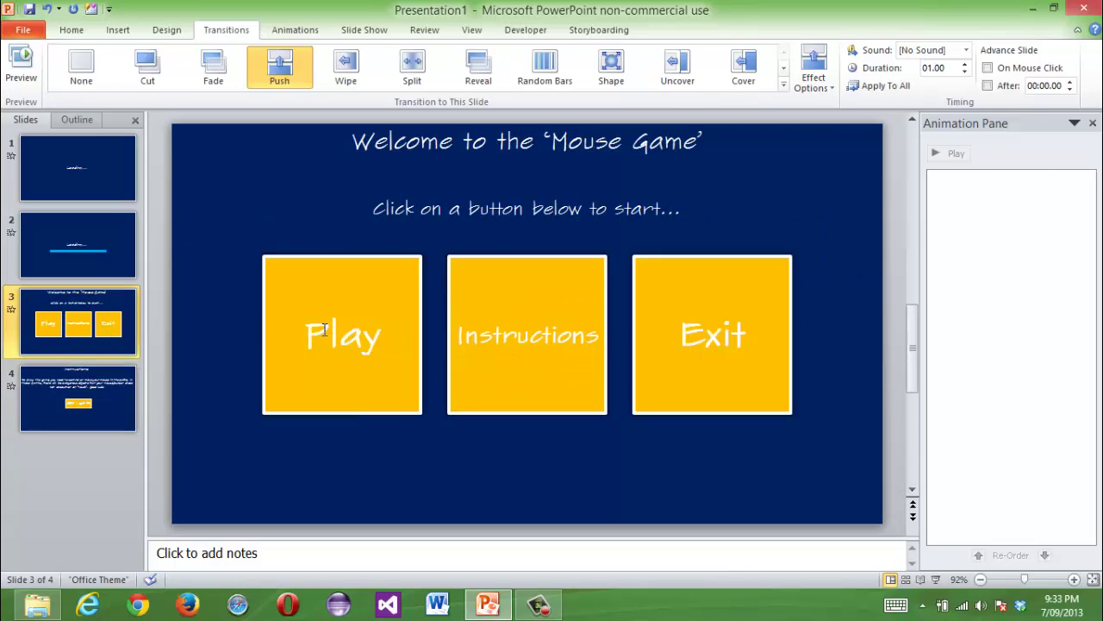
key("shift+F5")
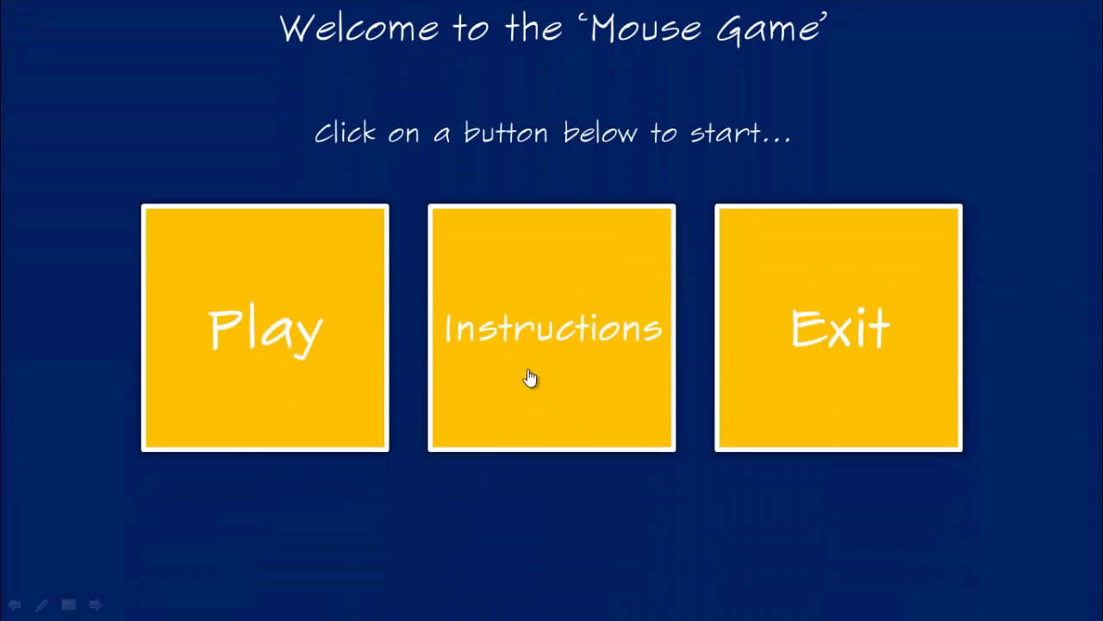
left_click(529, 377)
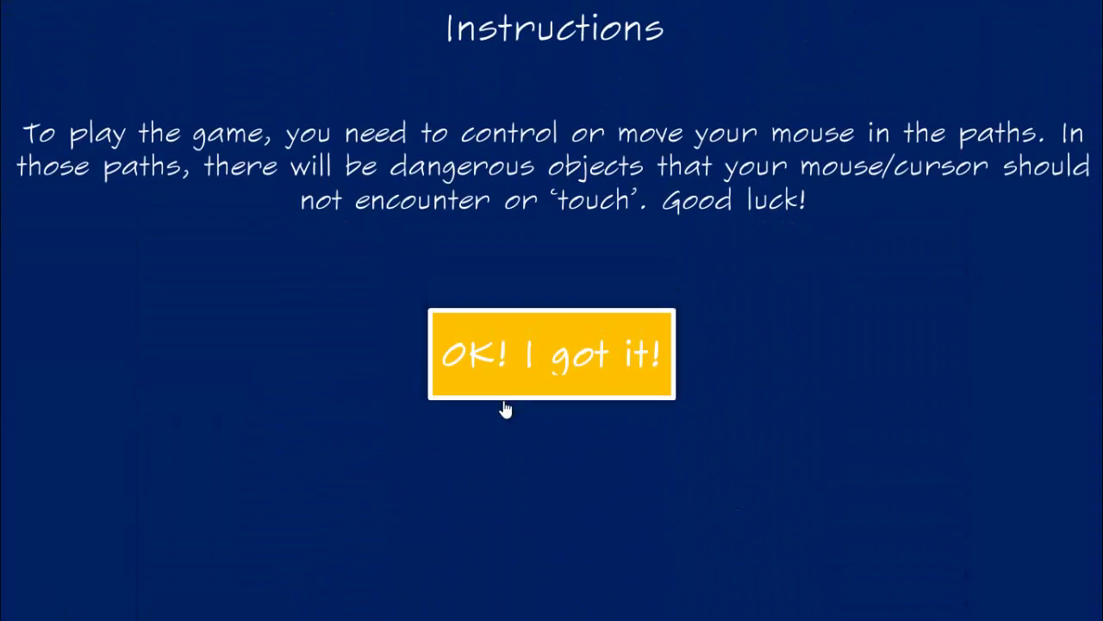
left_click(500, 358)
left_click(532, 306)
left_click(571, 347)
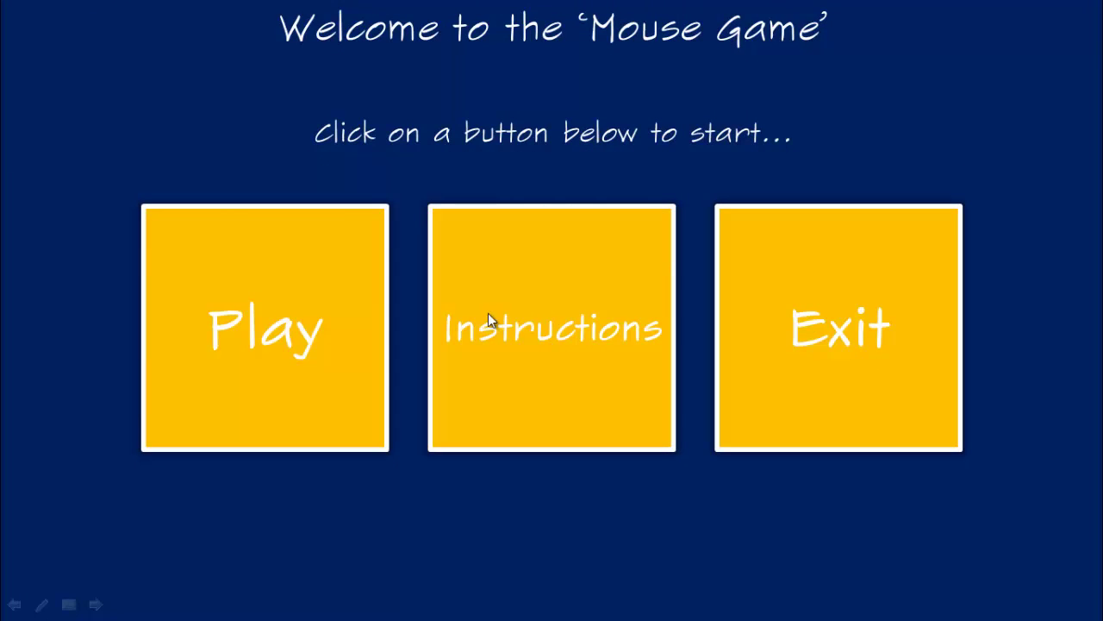
key("Escape")
scroll(509, 308, "down", 1)
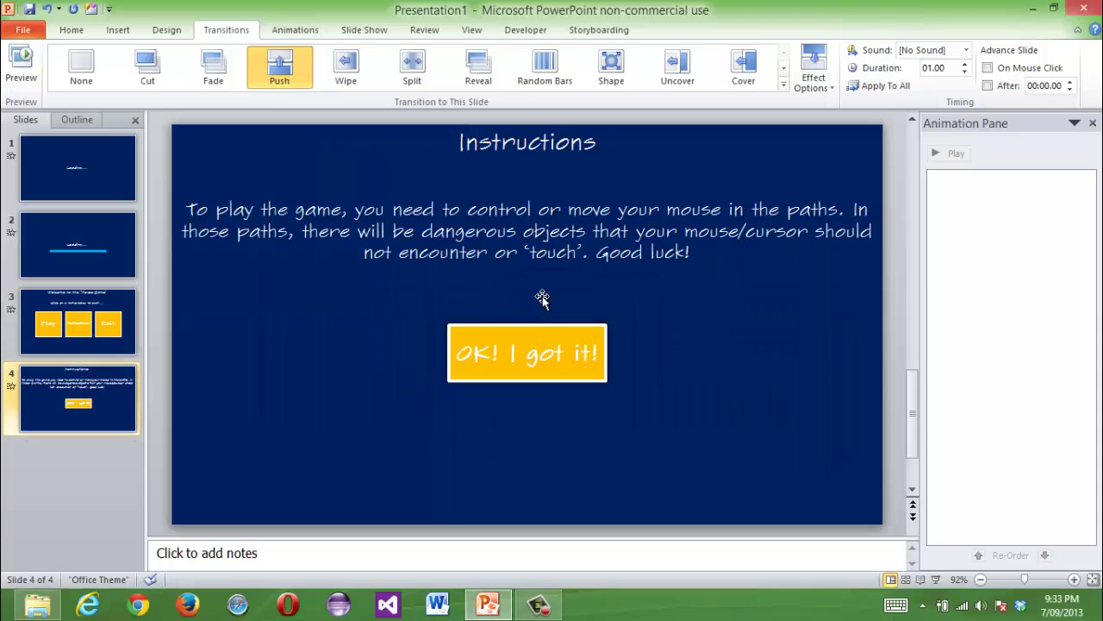
scroll(710, 322, "up", 1)
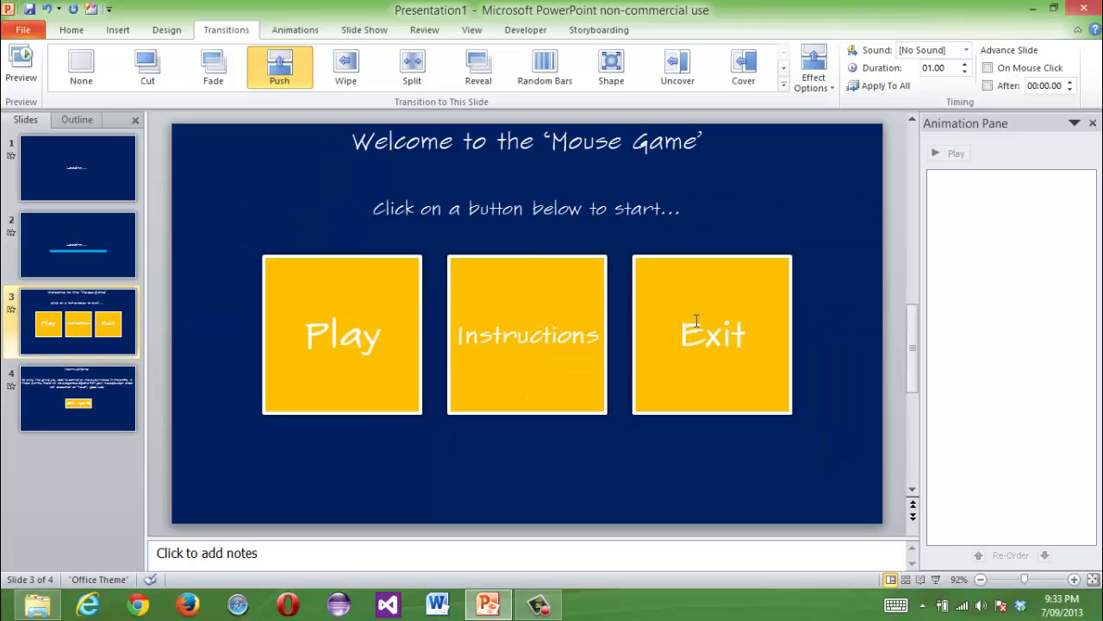
left_click(569, 364)
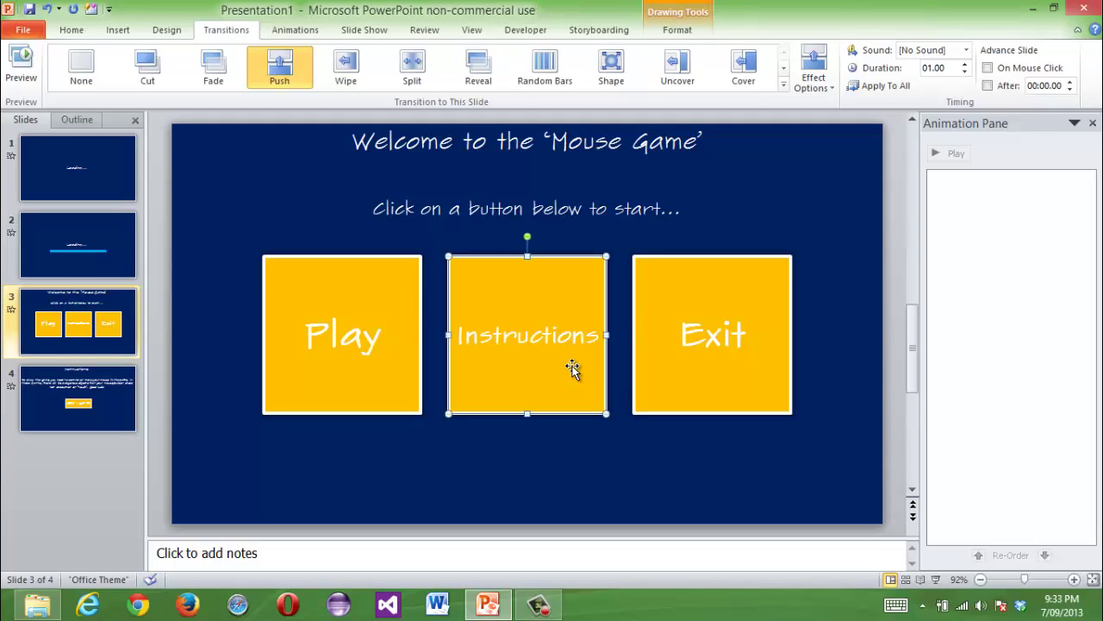
left_click(702, 378)
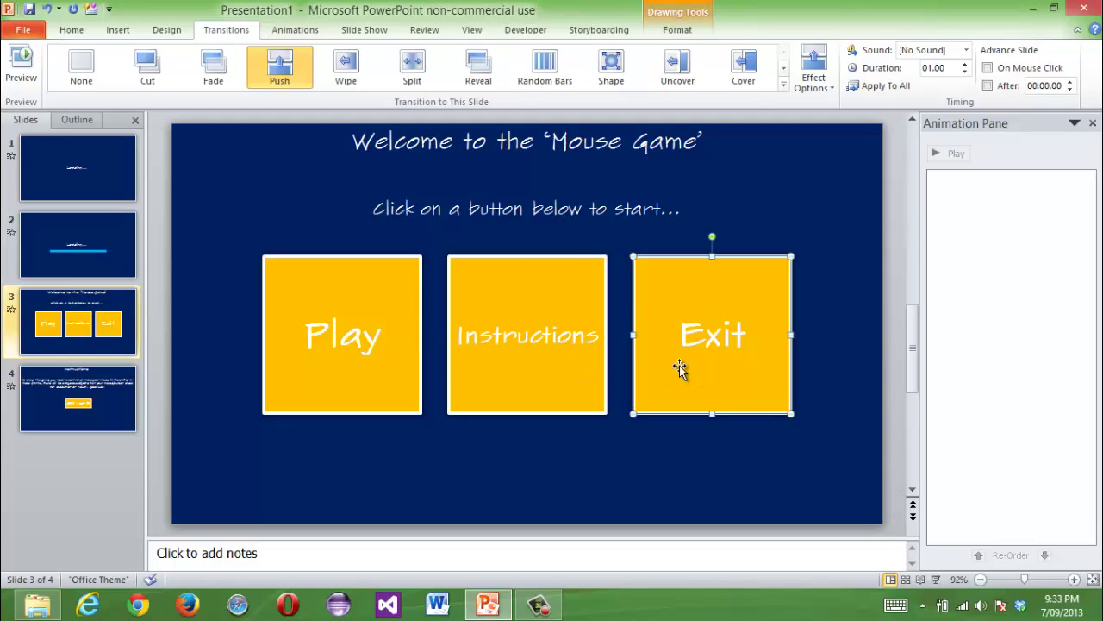
- Duplicate slide 4, the instructions slide, to create slide 5
left_click(93, 410)
right_click(86, 404)
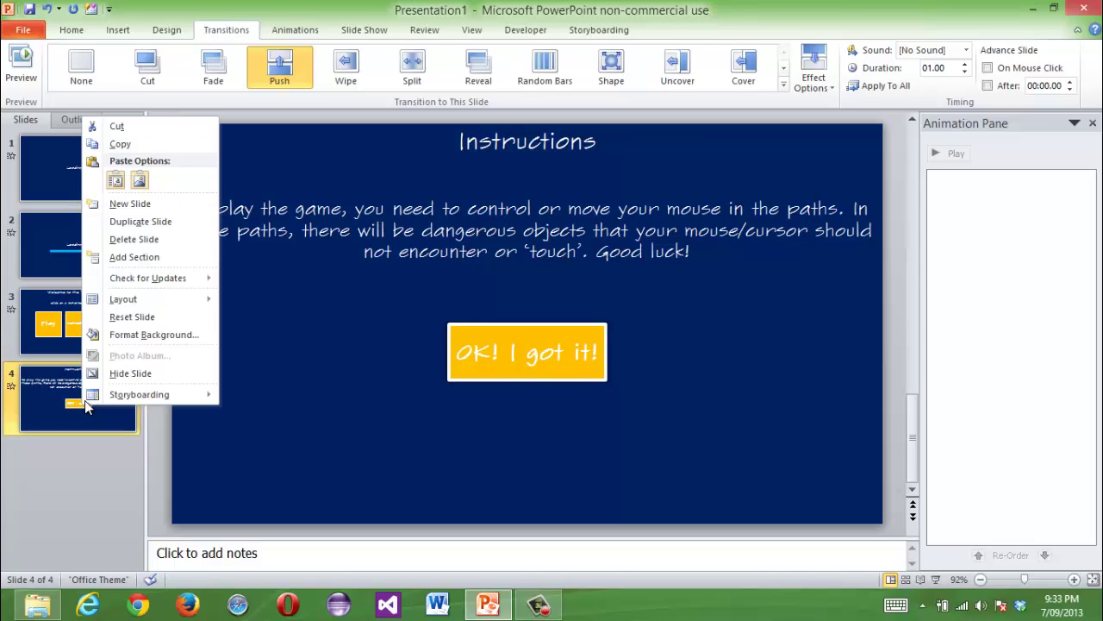
left_click(151, 224)
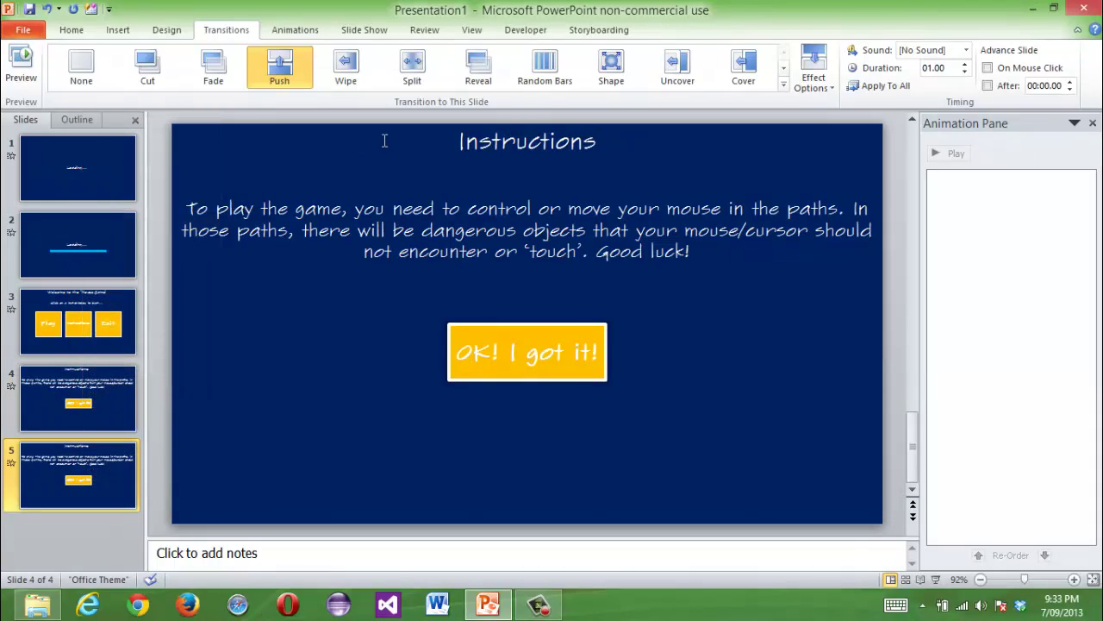
- Replace the "Instructions" title on slide 5 with "Exit game?"
left_click(462, 142)
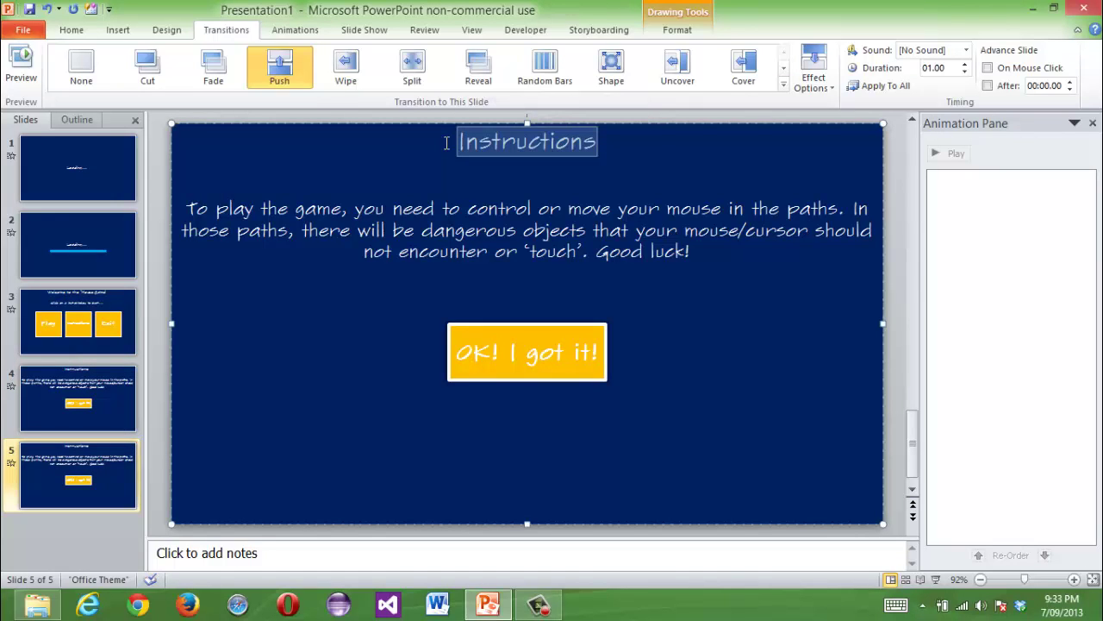
type("Are ")
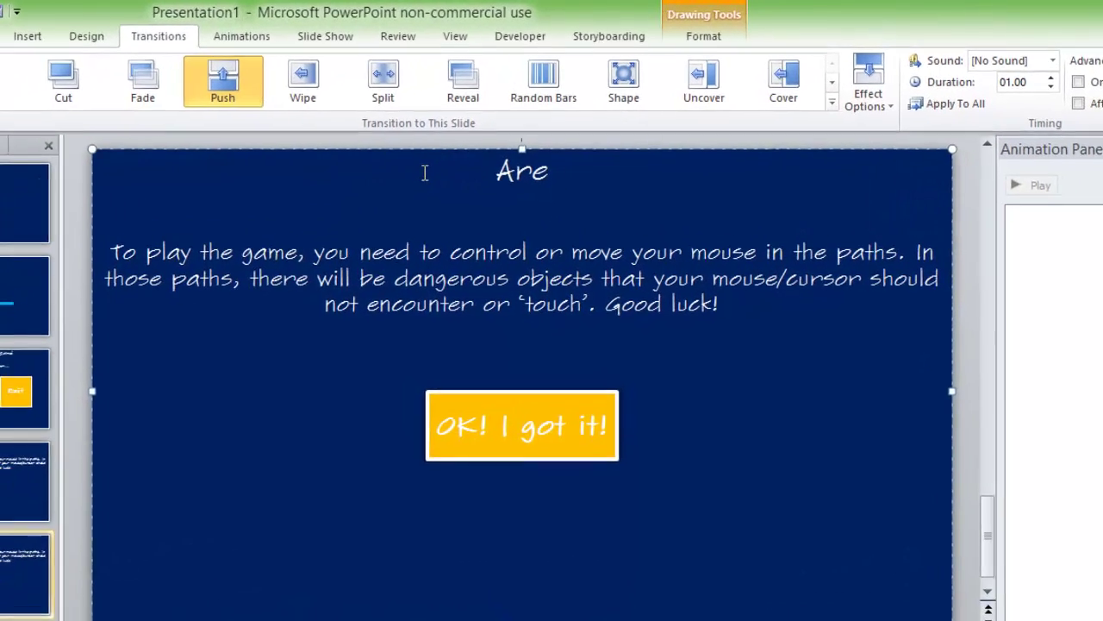
type("yo")
key("BackSpace")
key("BackSpace")
key("BackSpace")
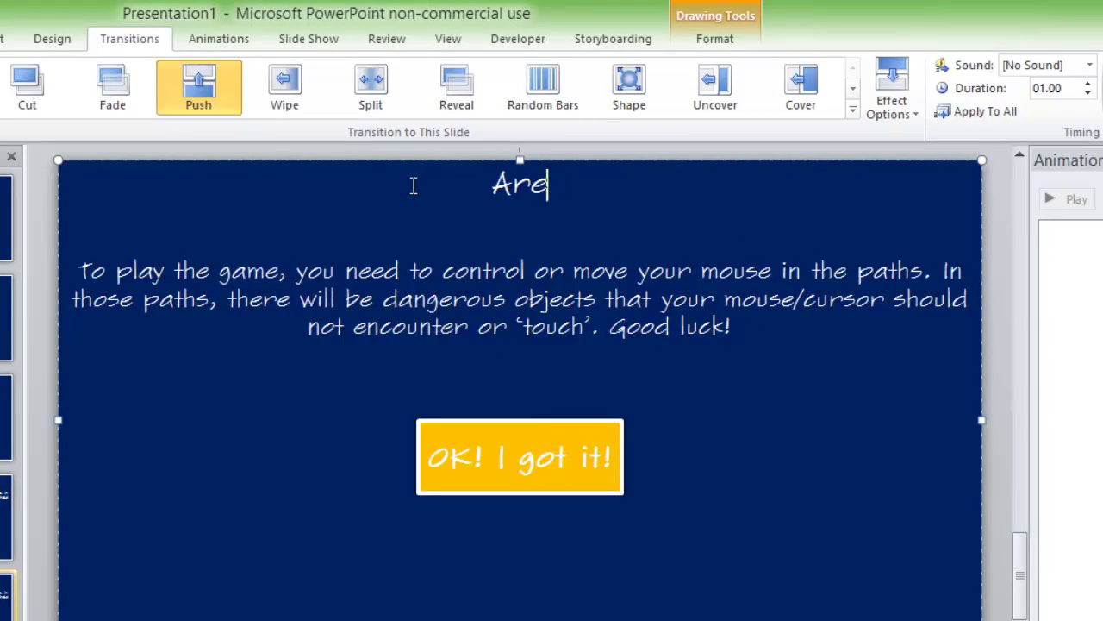
type("Exit game")
key("BackSpace")
type("me?")
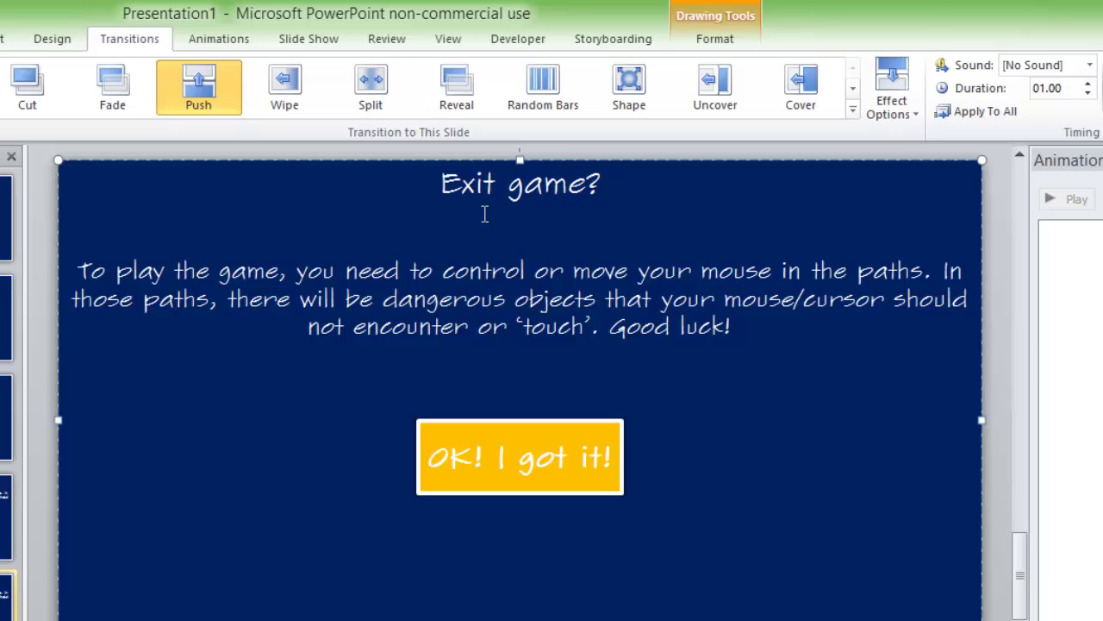
- Replace the instructions paragraph on slide 5 with "Are you sure you want to exit the game? If you do, we'll miss you!"
left_click_drag(803, 326, 63, 252)
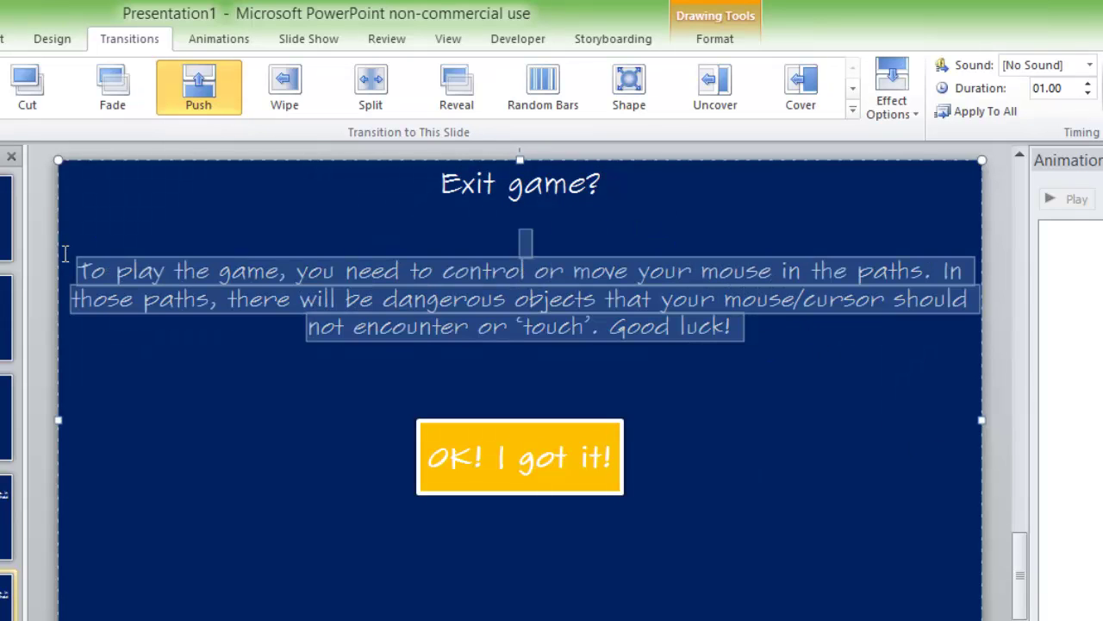
left_click(92, 277)
triple_click(90, 281)
type("Are")
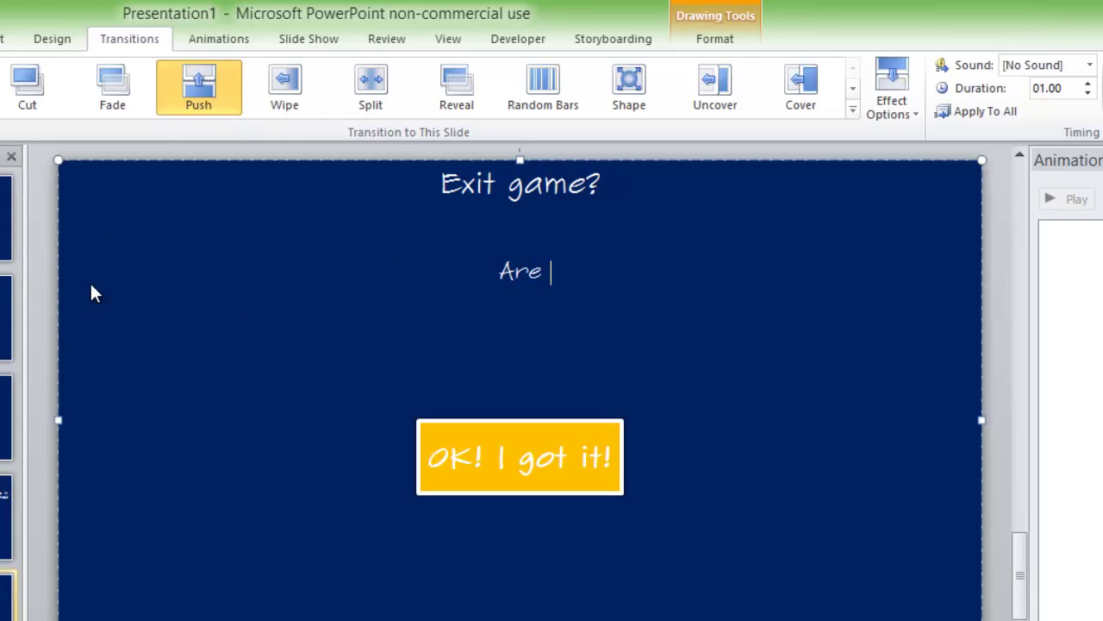
type(" you sure you wa")
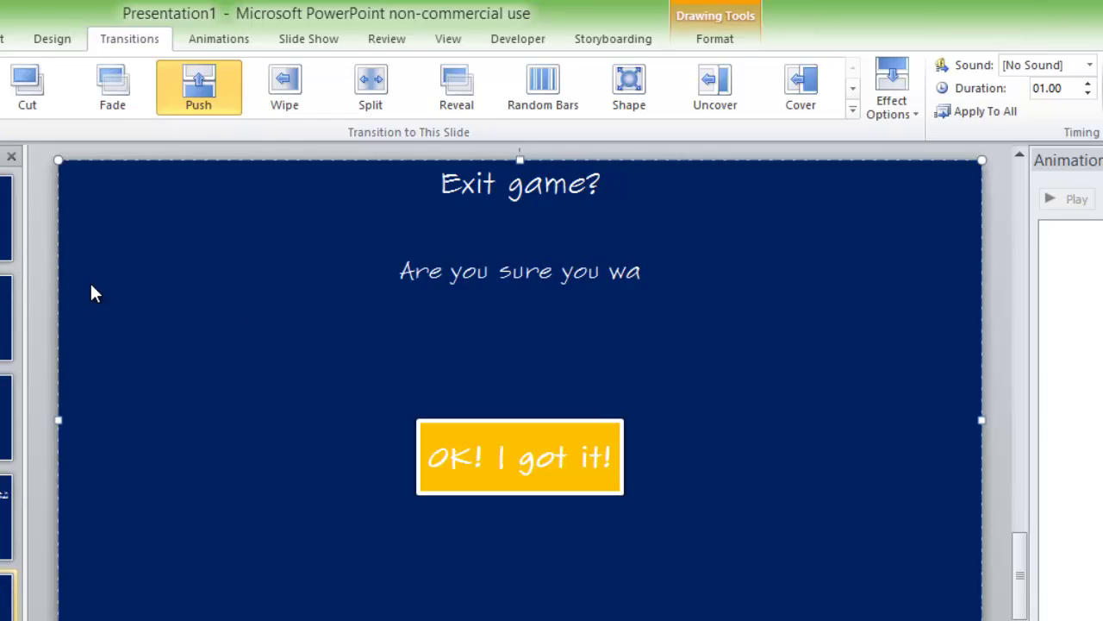
type("nt to exit the g")
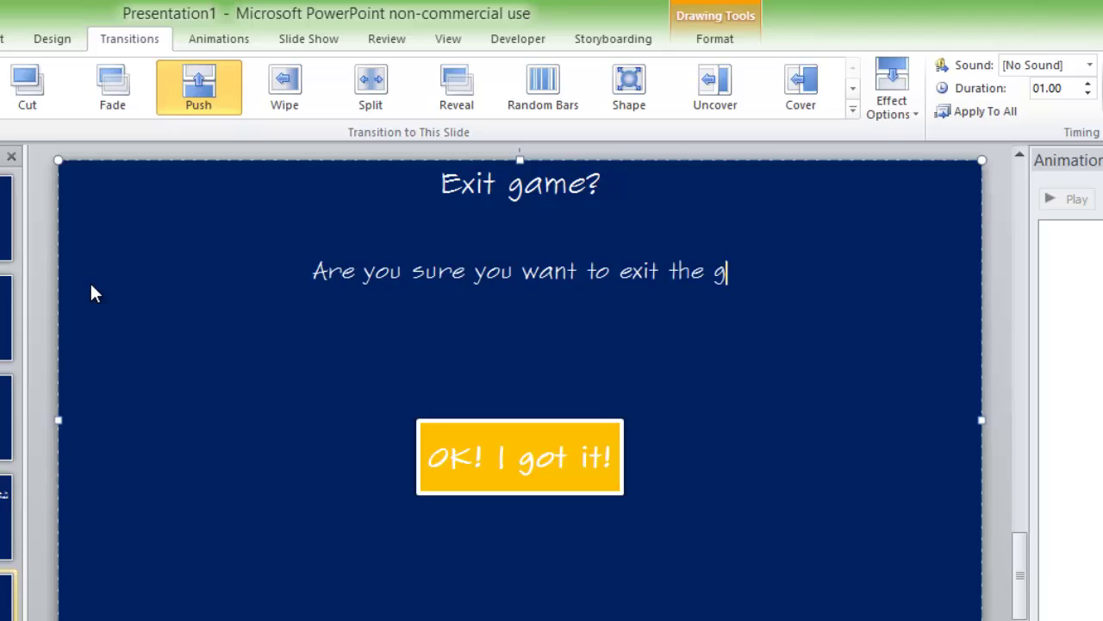
type("ame? If you do,")
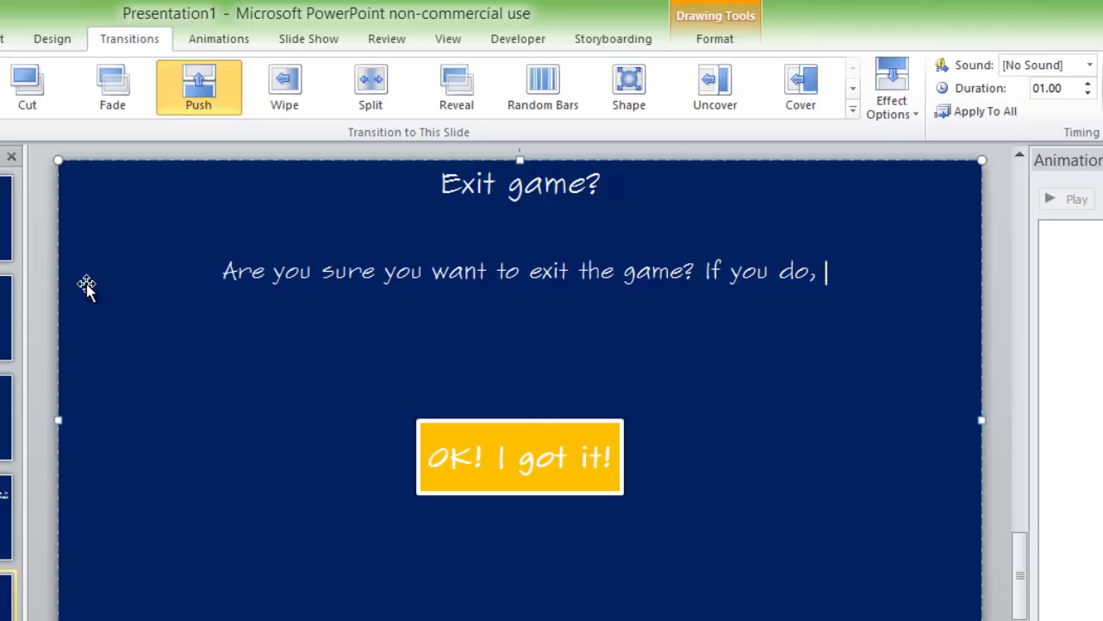
type("we'll mis")
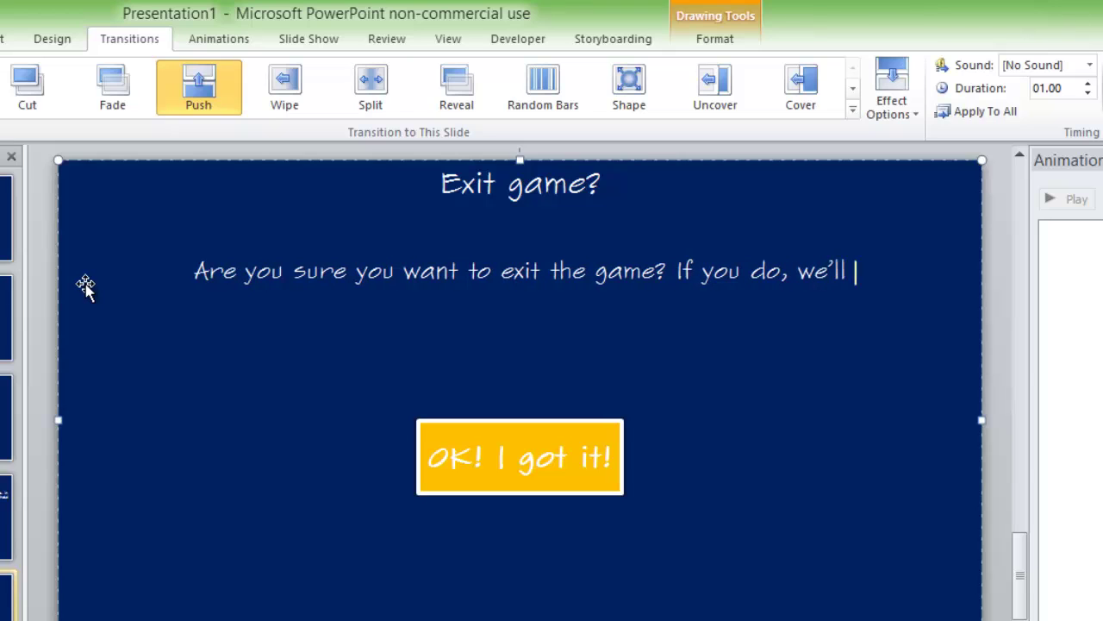
type("s you")
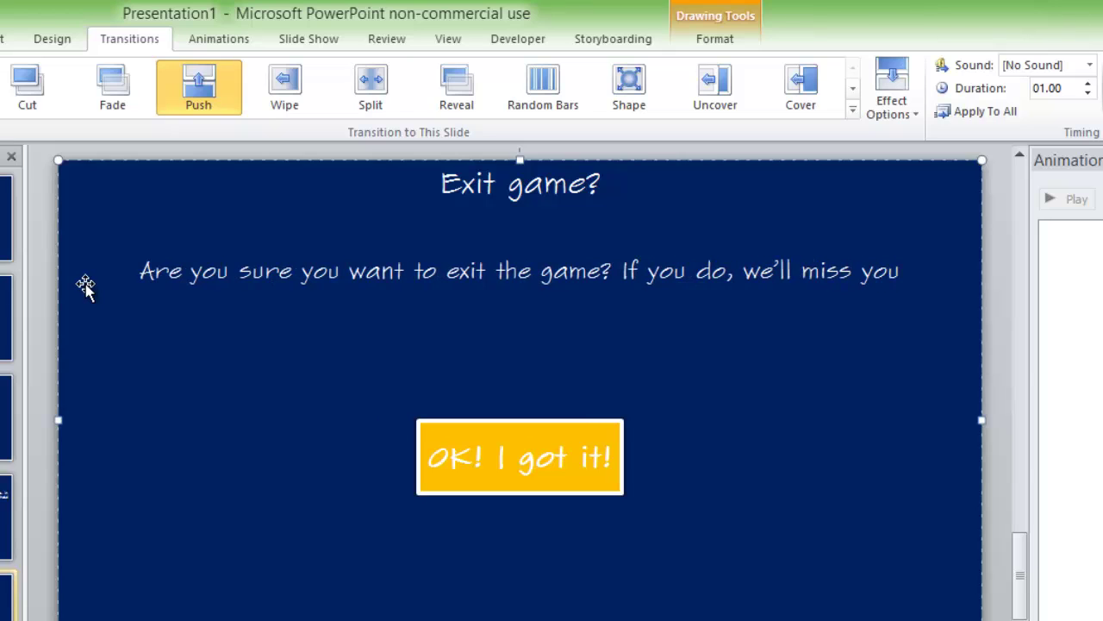
type("!")
- Change the "OK! I got it!" button text on slide 5 to "Yes"
left_click(500, 456)
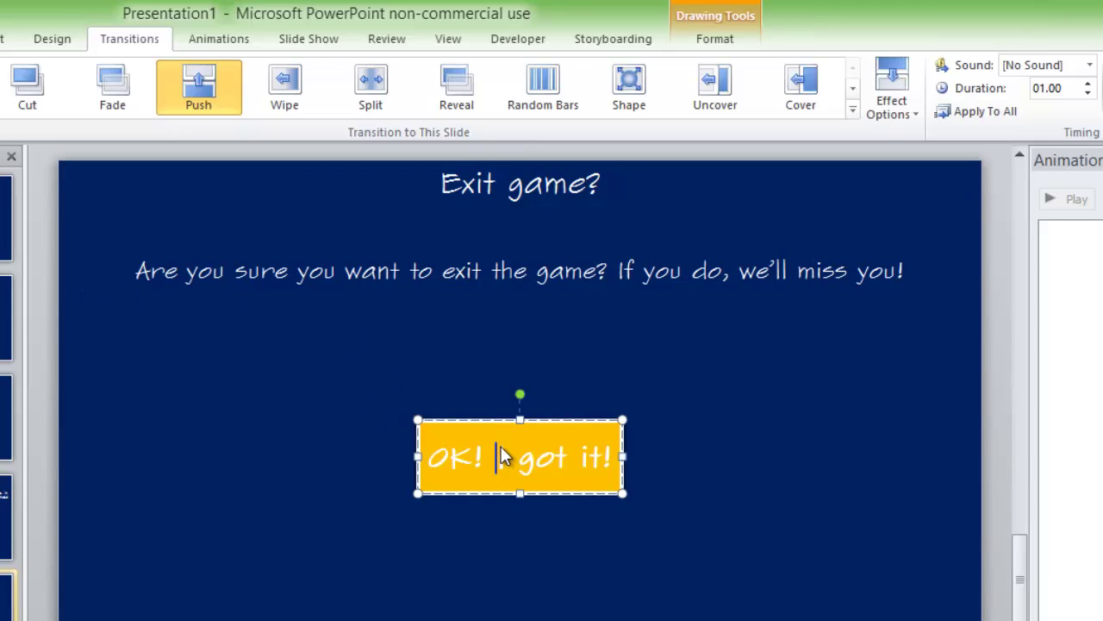
triple_click(500, 456)
type("Yes")
- Move the Yes button left of the slide's centre, below the exit message, leaving room for a second button beside it
left_click(621, 451)
key("Up")
key("Up")
key("Up")
key("Up")
key("Up")
key("Up")
key("Up")
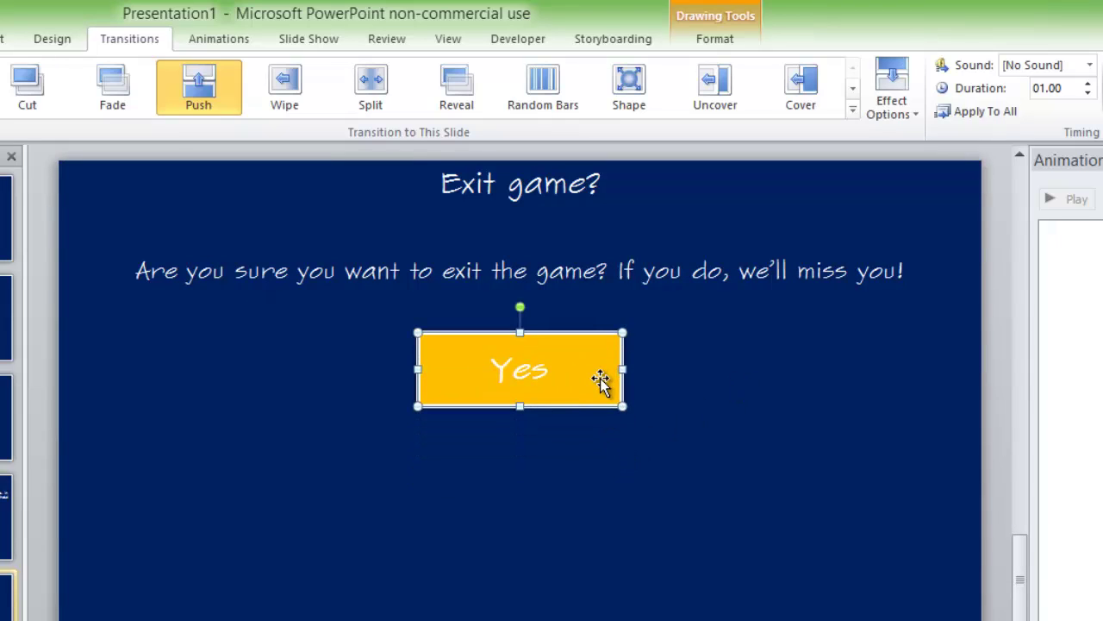
left_click_drag(599, 377, 524, 425)
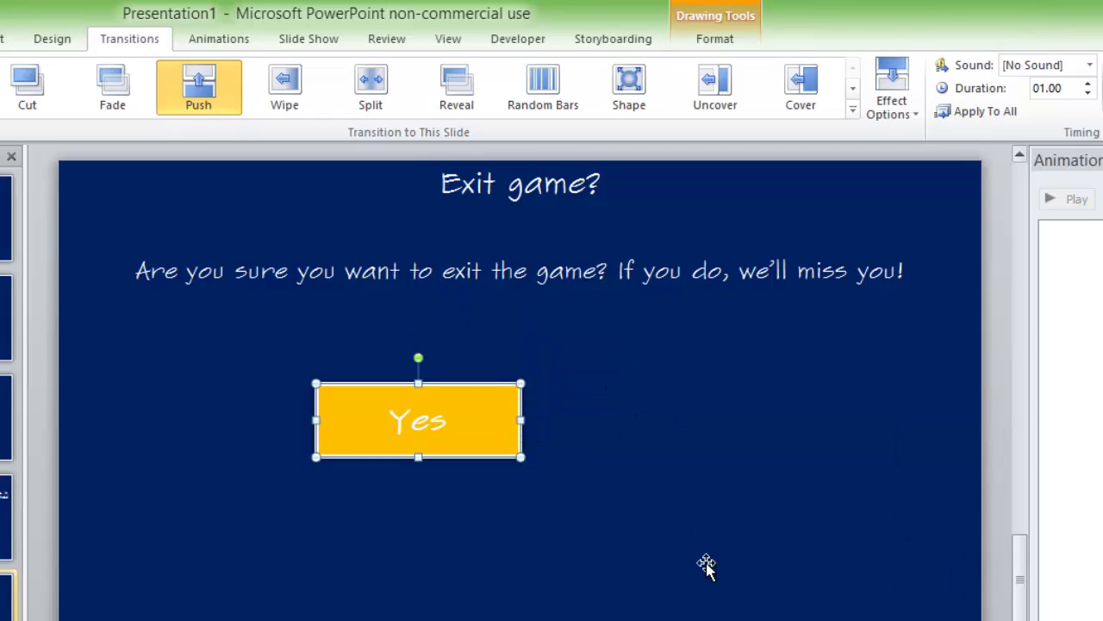
- Duplicate the Yes button, place the copy level with it on its right with a small gap, and label it "No"
key("ctrl+v")
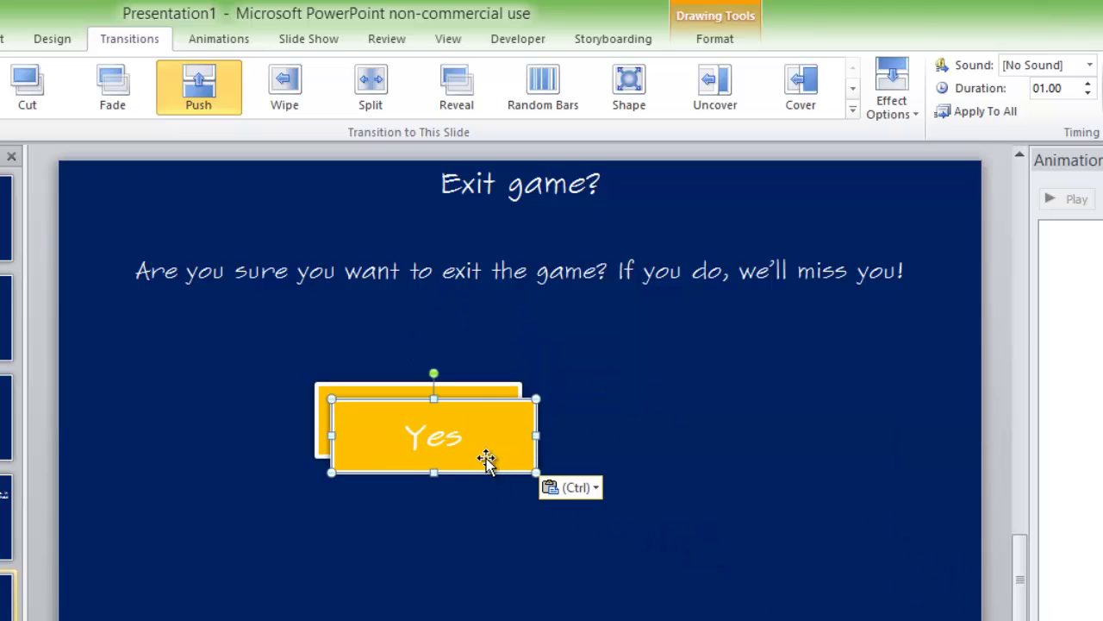
left_click_drag(488, 460, 661, 429)
type("No")
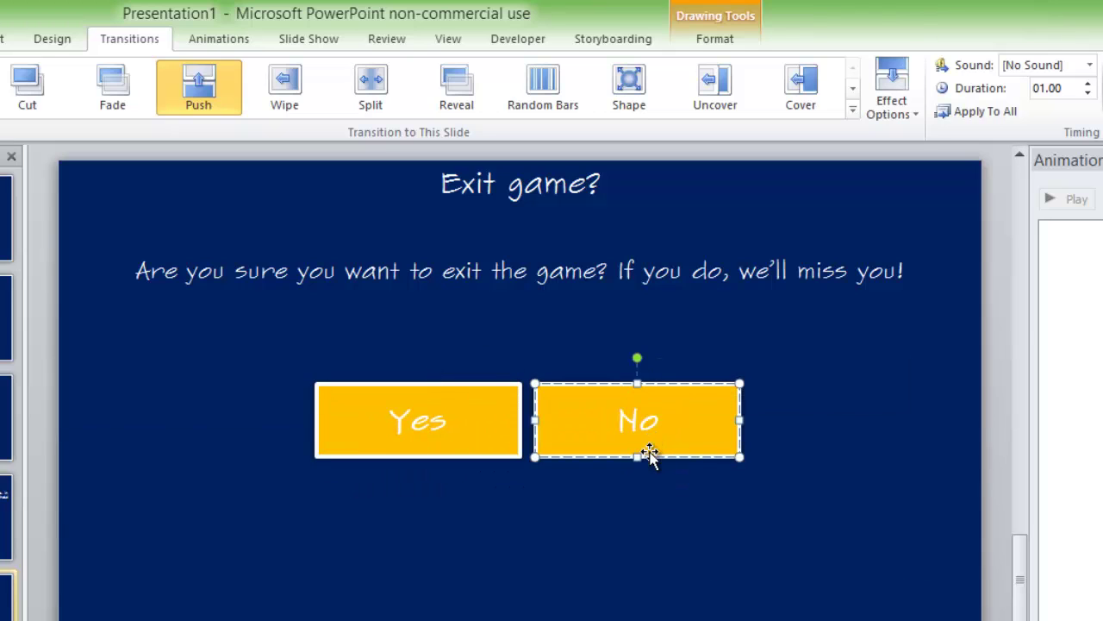
left_click_drag(624, 443, 634, 446)
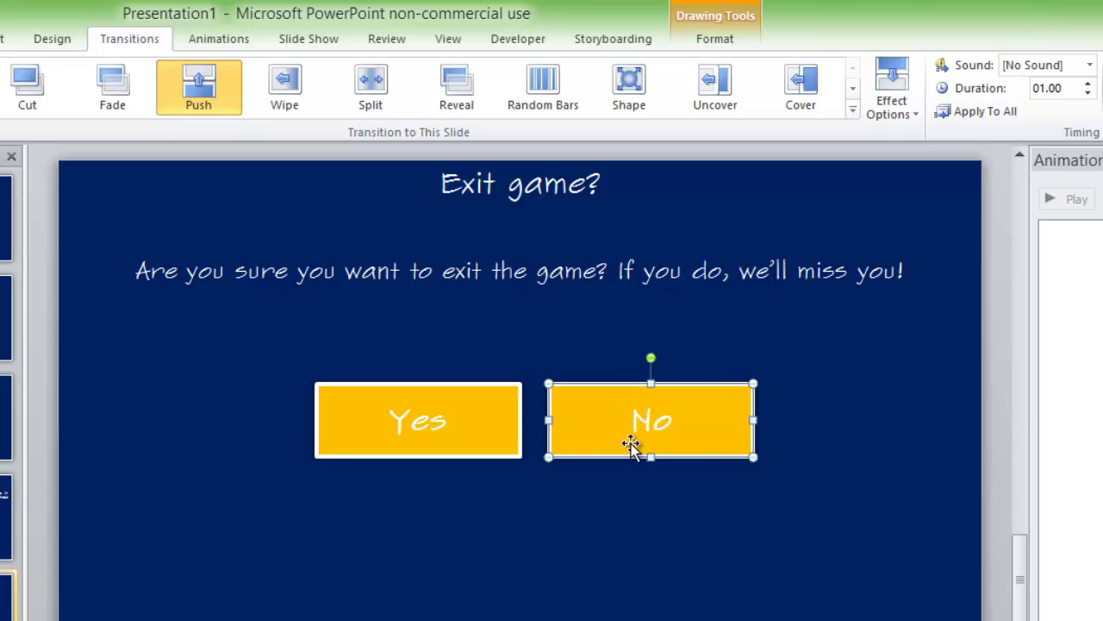
- Select the Yes and No buttons together and group them
left_click_drag(996, 457, 195, 356)
right_click(340, 412)
mouse_move(465, 520)
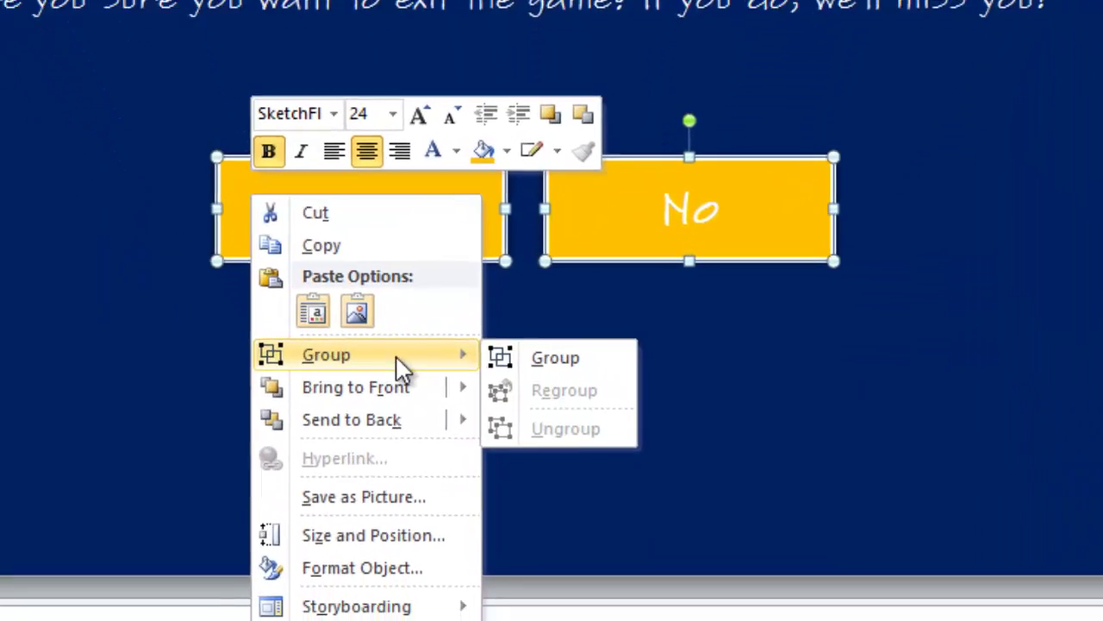
left_click(970, 237)
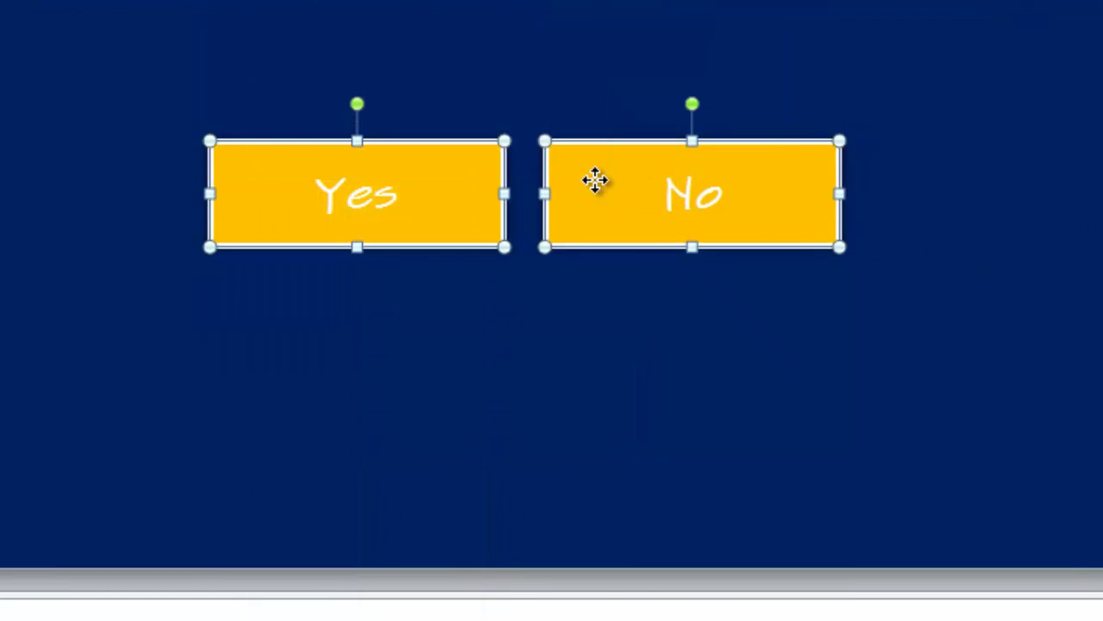
right_click(595, 182)
mouse_move(673, 344)
left_click(888, 346)
- Move the grouped Yes and No buttons to the left half of the slide, below the exit message
left_click_drag(617, 192, 744, 308)
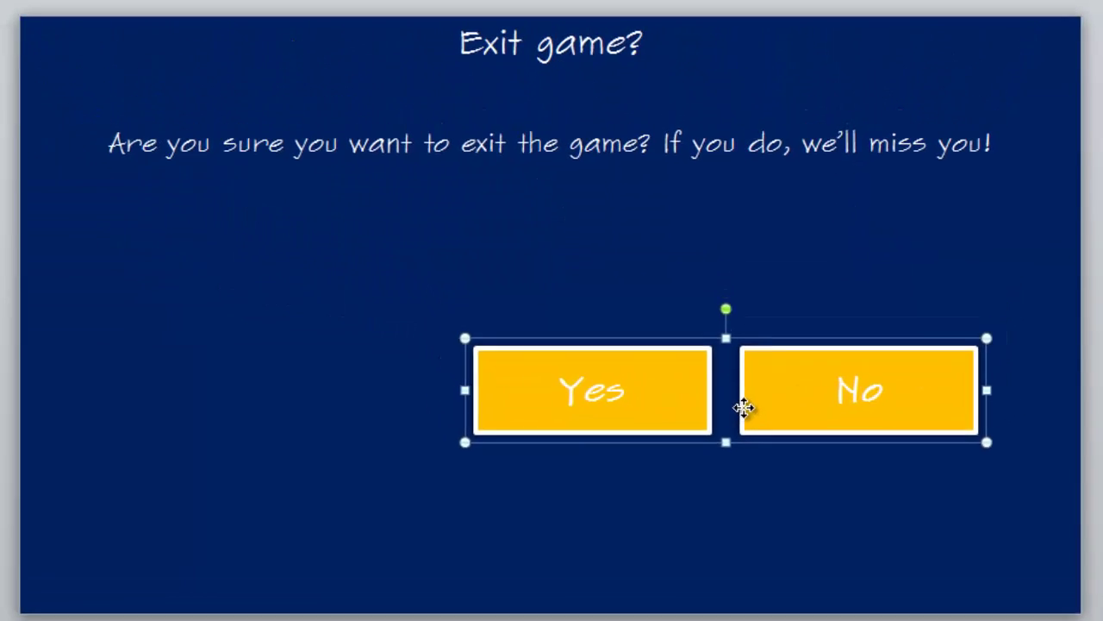
left_click_drag(743, 407, 280, 329)
left_click(280, 329)
left_click(420, 330)
left_click(365, 299)
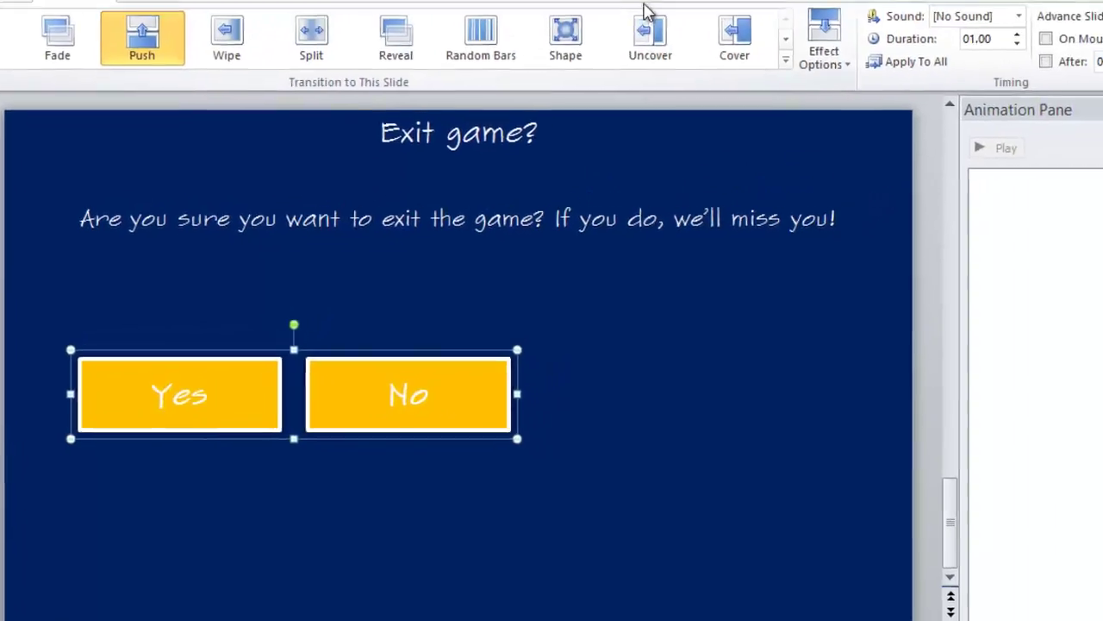
- Align the grouped Yes and No buttons to the horizontal centre and vertical middle of the slide
left_click(774, 0)
left_click(942, 70)
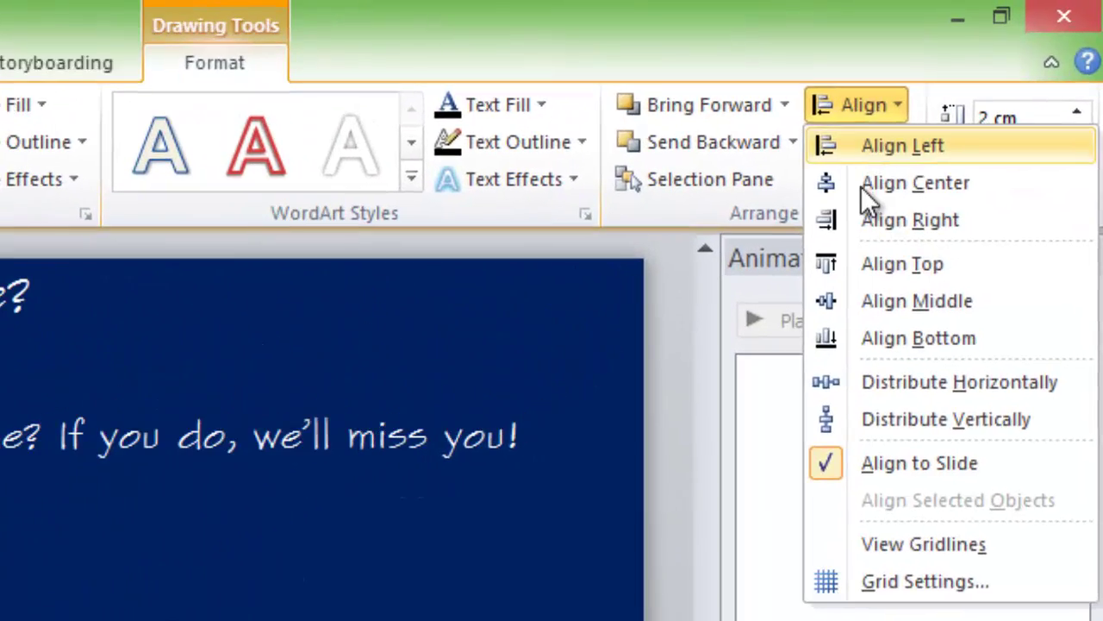
left_click(942, 70)
left_click(942, 70)
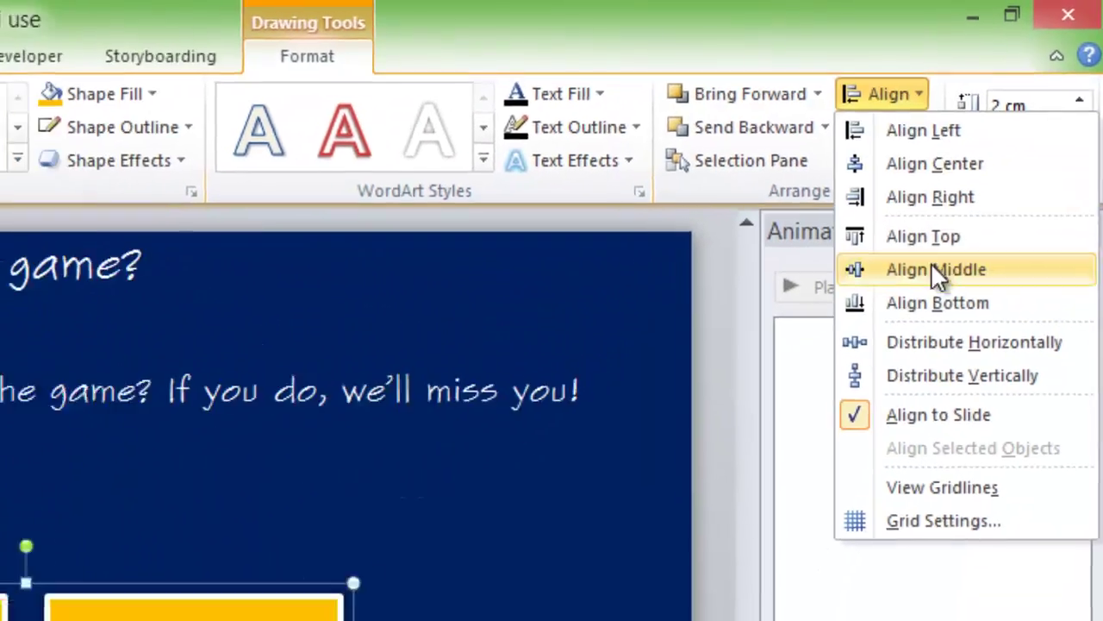
left_click(935, 269)
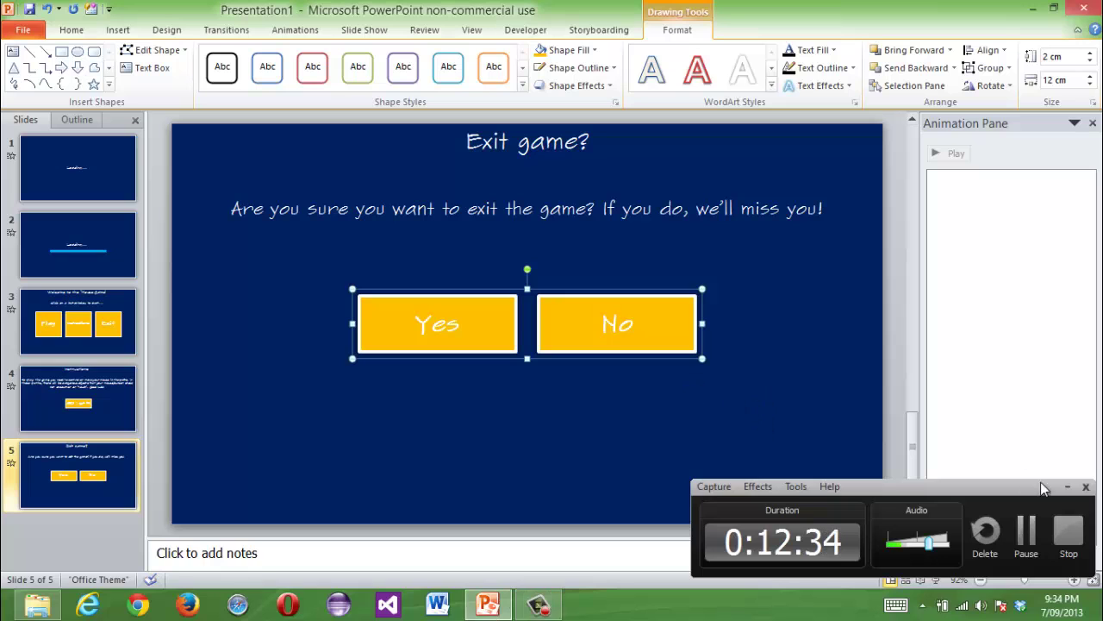
- Ungroup the Yes and No buttons and clear the selection
left_click(1067, 488)
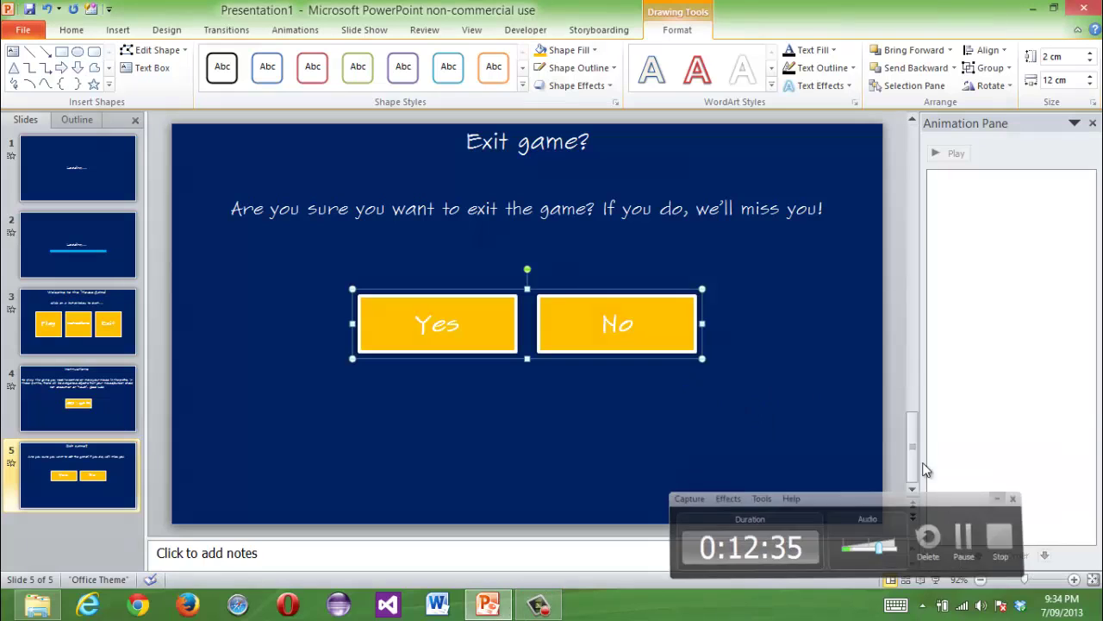
left_click(992, 68)
left_click(1002, 129)
left_click(887, 277)
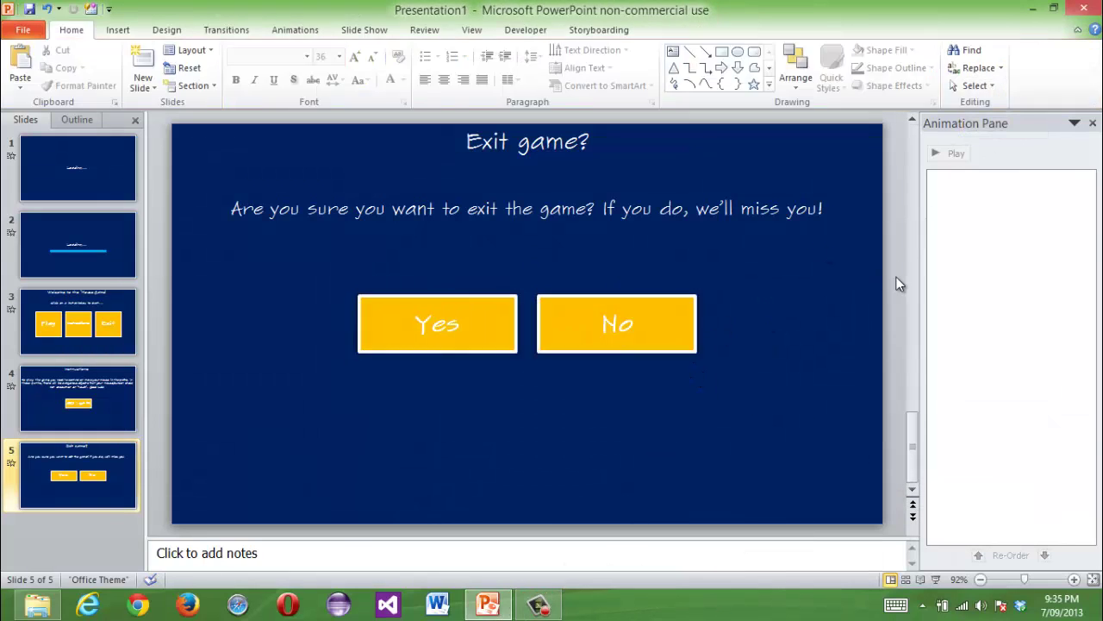
- Remove the inherited hyperlinks from the Yes and No buttons on the exit slide
left_click(509, 350)
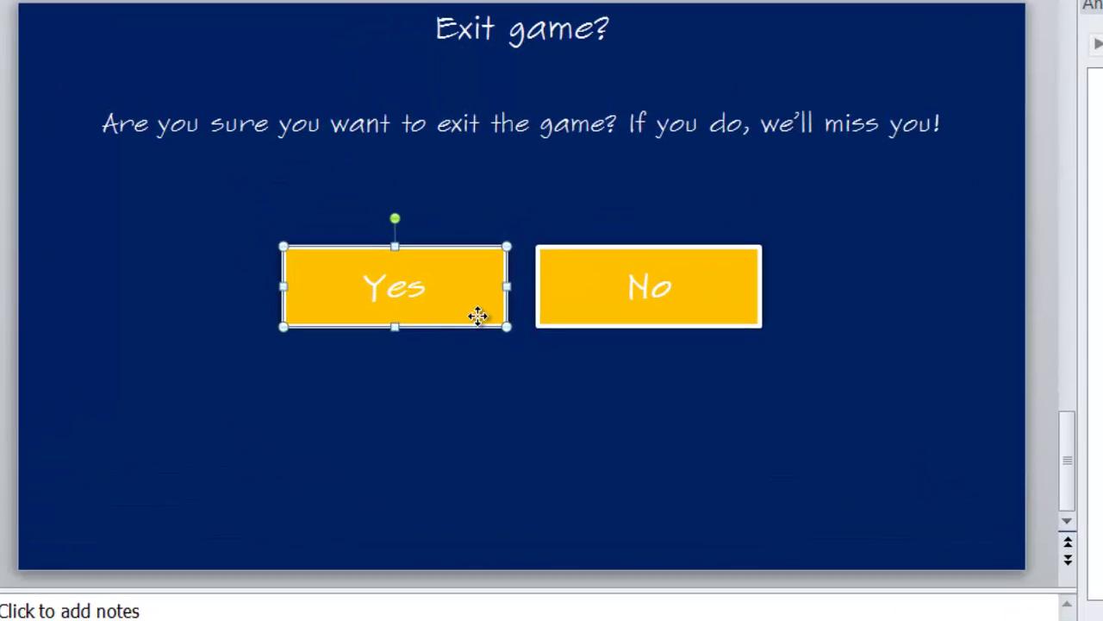
right_click(502, 345)
left_click(607, 349)
right_click(671, 286)
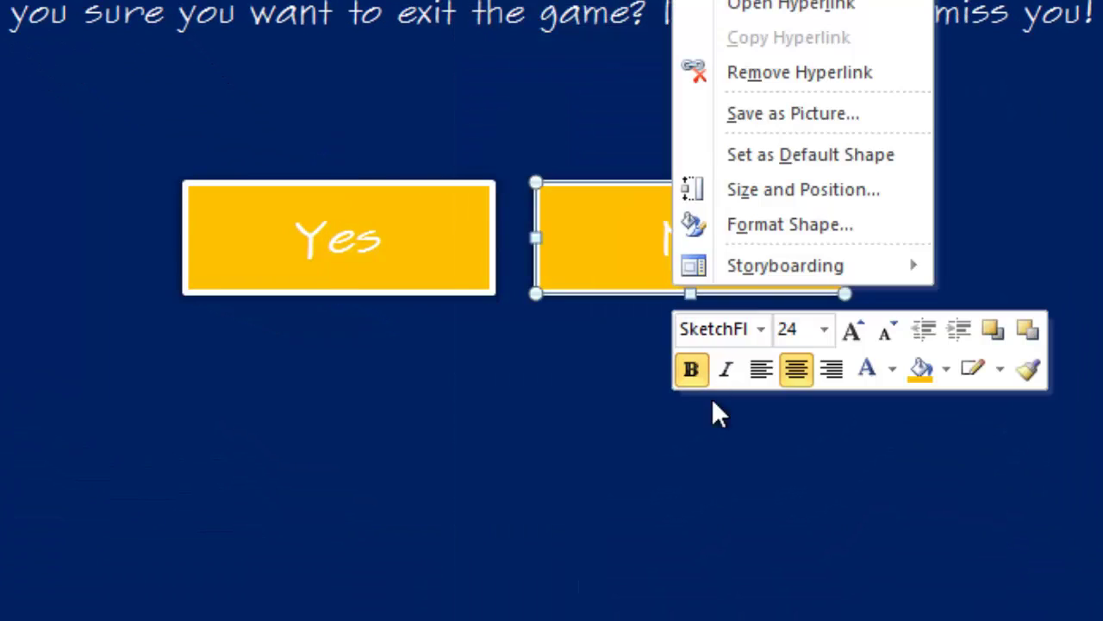
left_click(690, 209)
- Hyperlink the No button to Slide 3 in this document
right_click(760, 267)
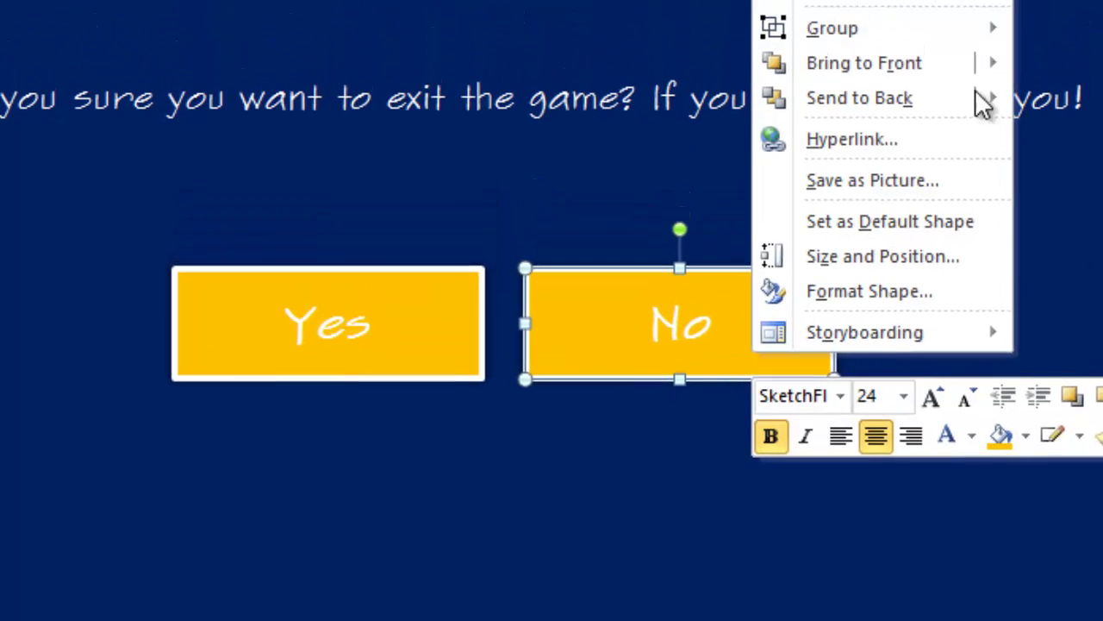
left_click(853, 140)
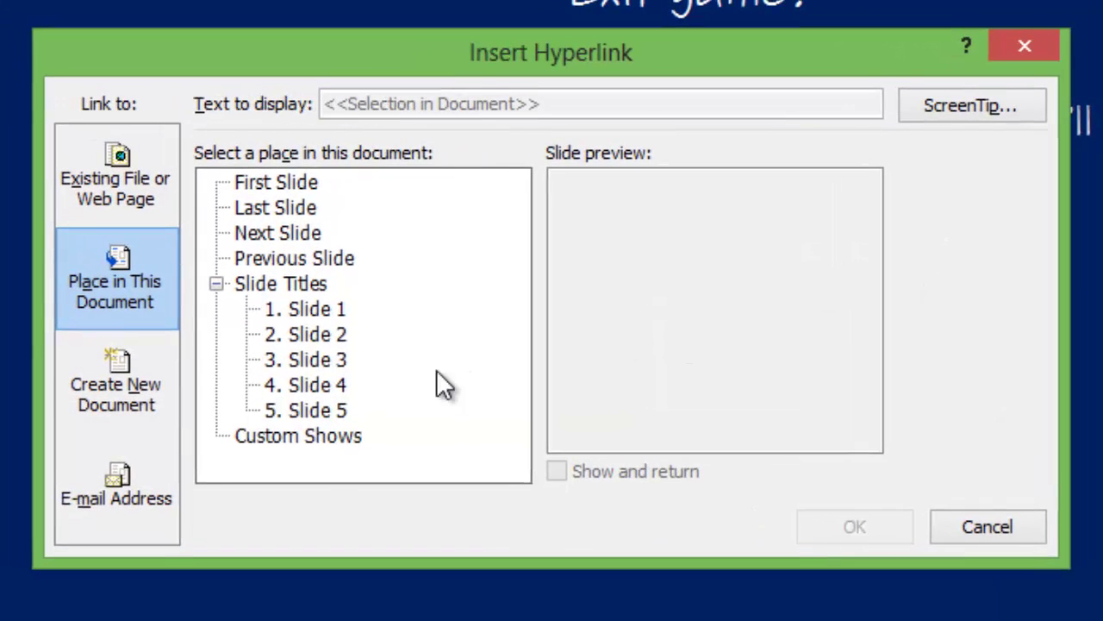
left_click(317, 363)
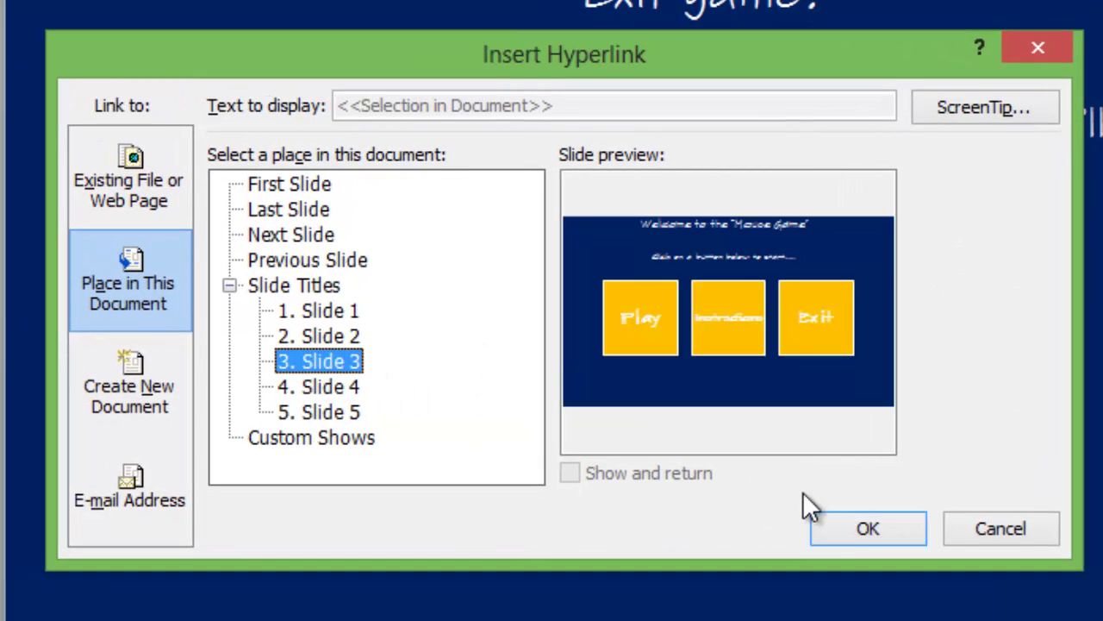
left_click(837, 525)
- On the welcome slide, hyperlink the Exit button to Slide 5 in this document
left_click(108, 382)
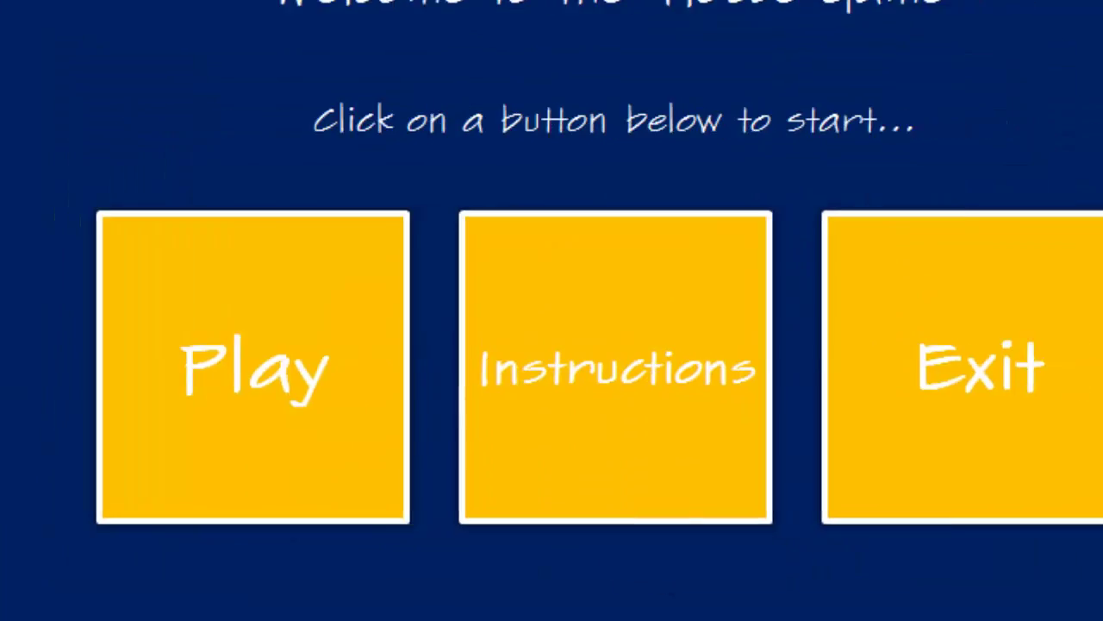
left_click(1077, 492)
right_click(1086, 483)
left_click(922, 298)
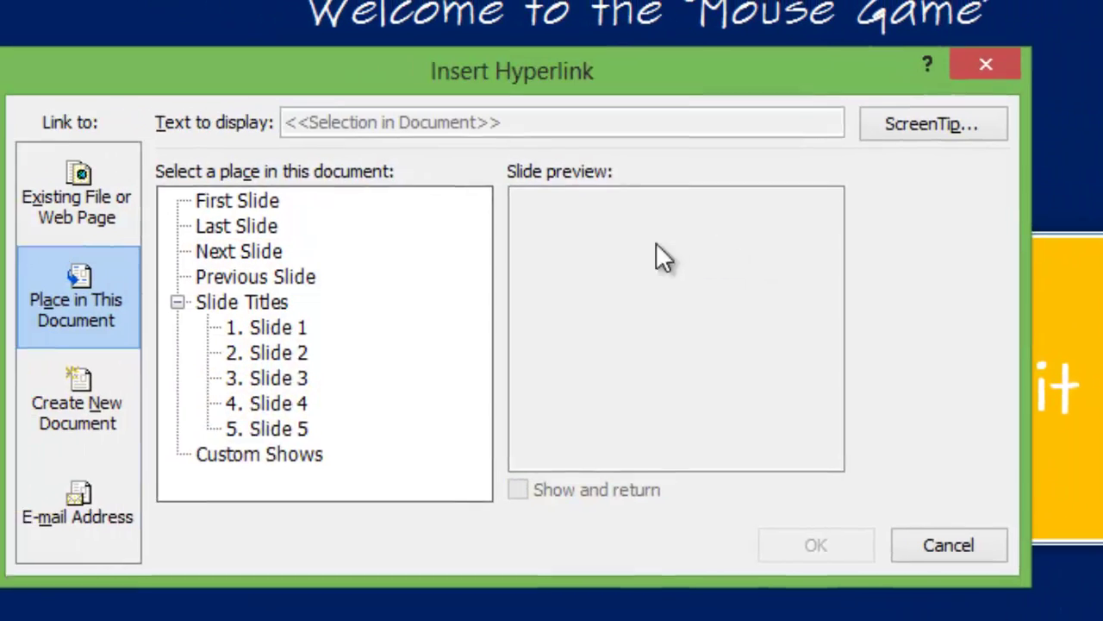
double_click(237, 428)
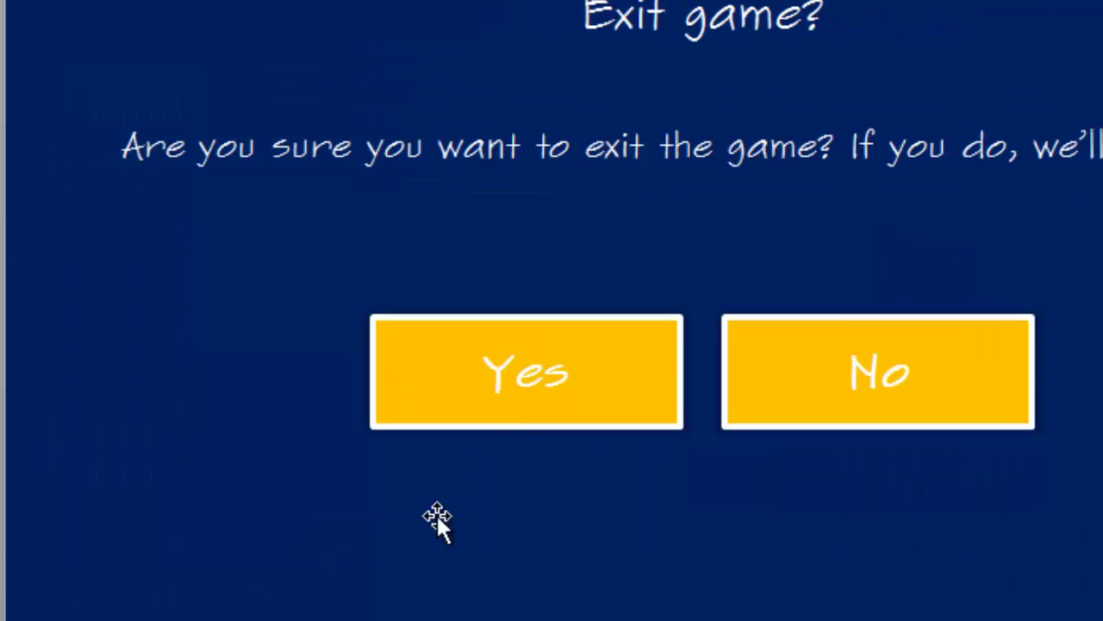
left_click(516, 419)
right_click(517, 420)
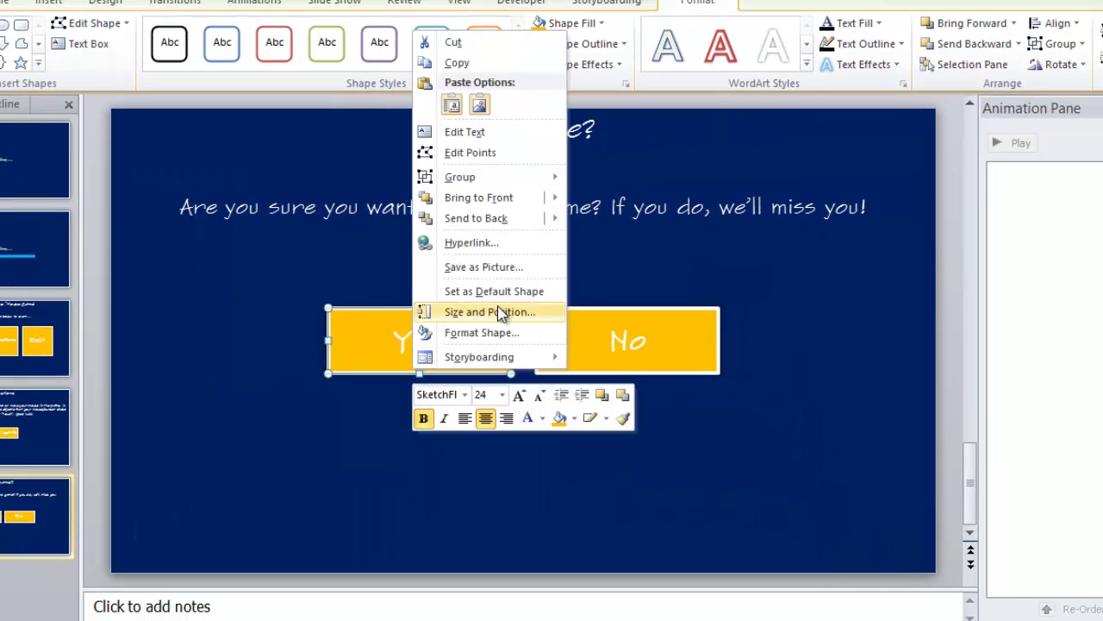
left_click(472, 243)
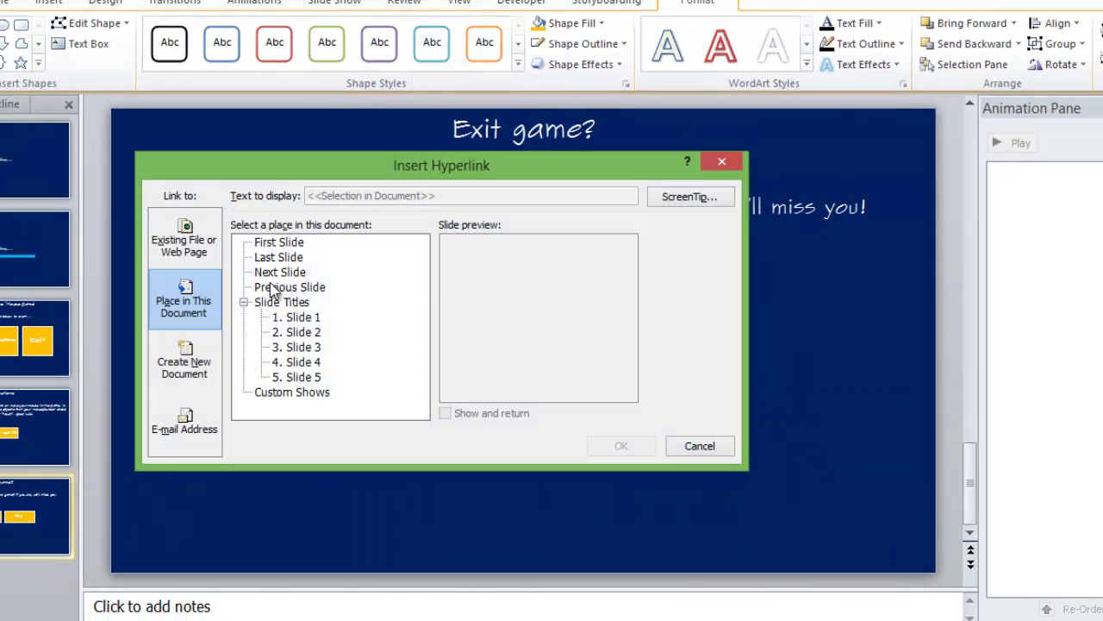
double_click(321, 382)
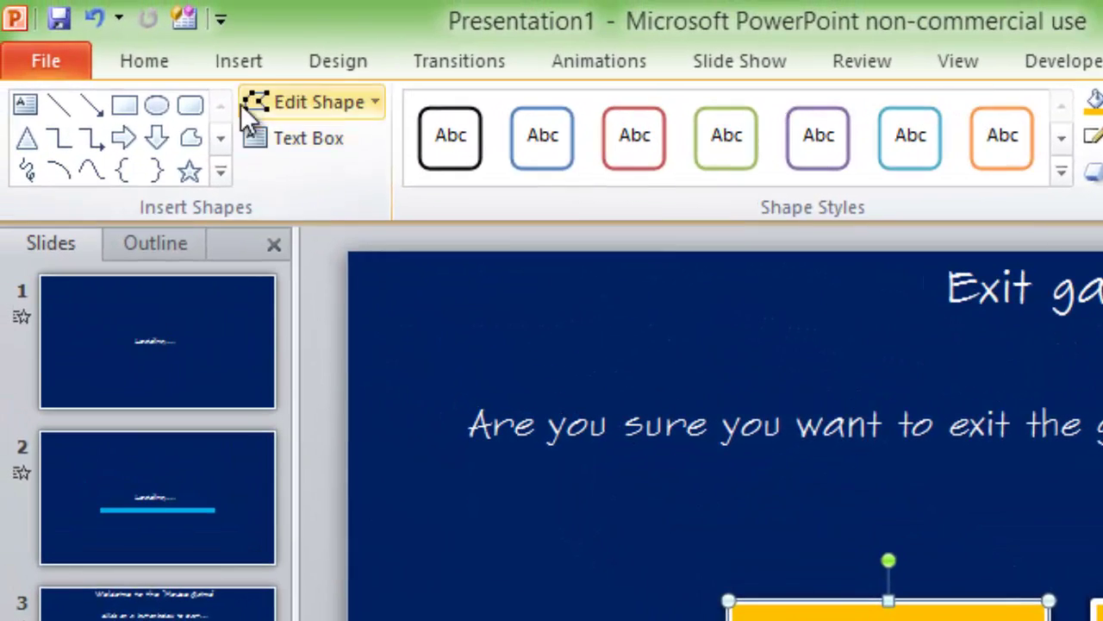
- Give the exit slide's Yes button a mouse-click action that hyperlinks to End Show
left_click(239, 61)
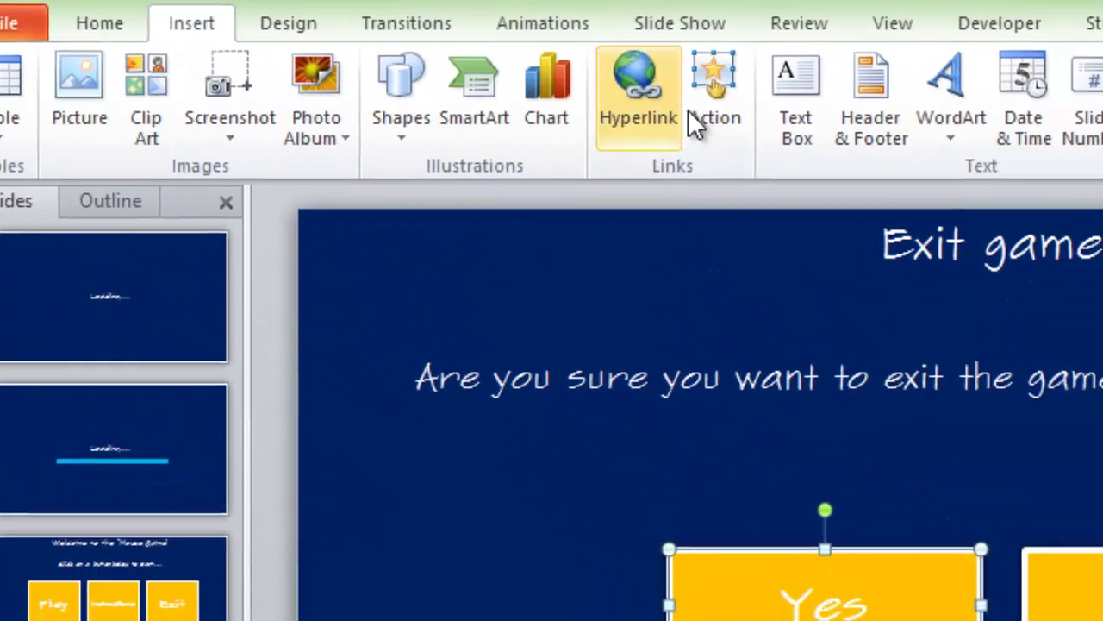
left_click(754, 147)
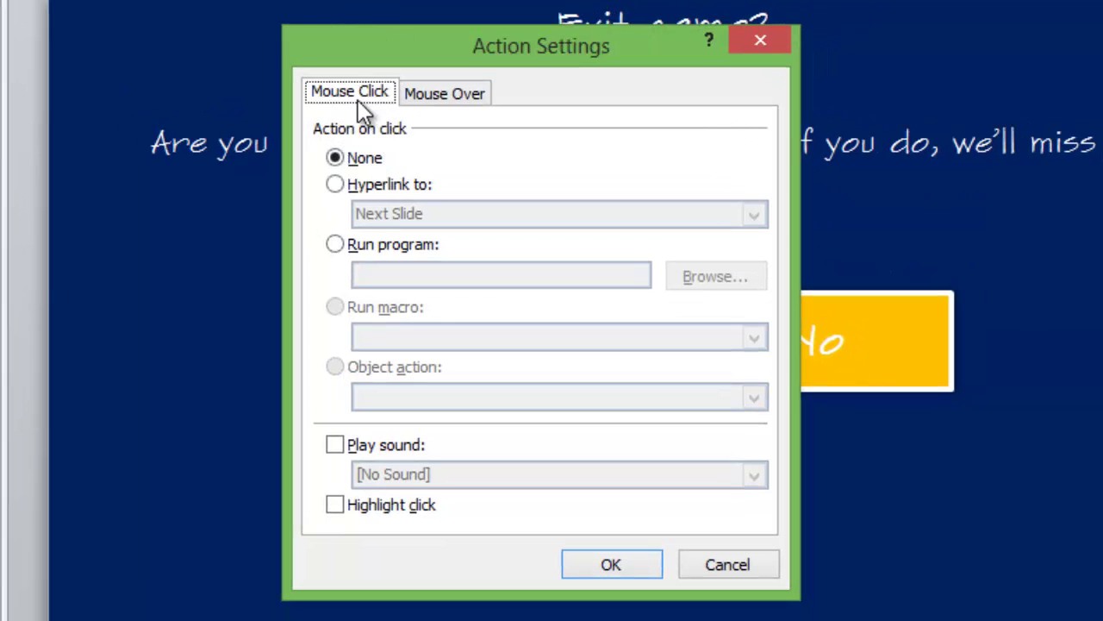
left_click(361, 187)
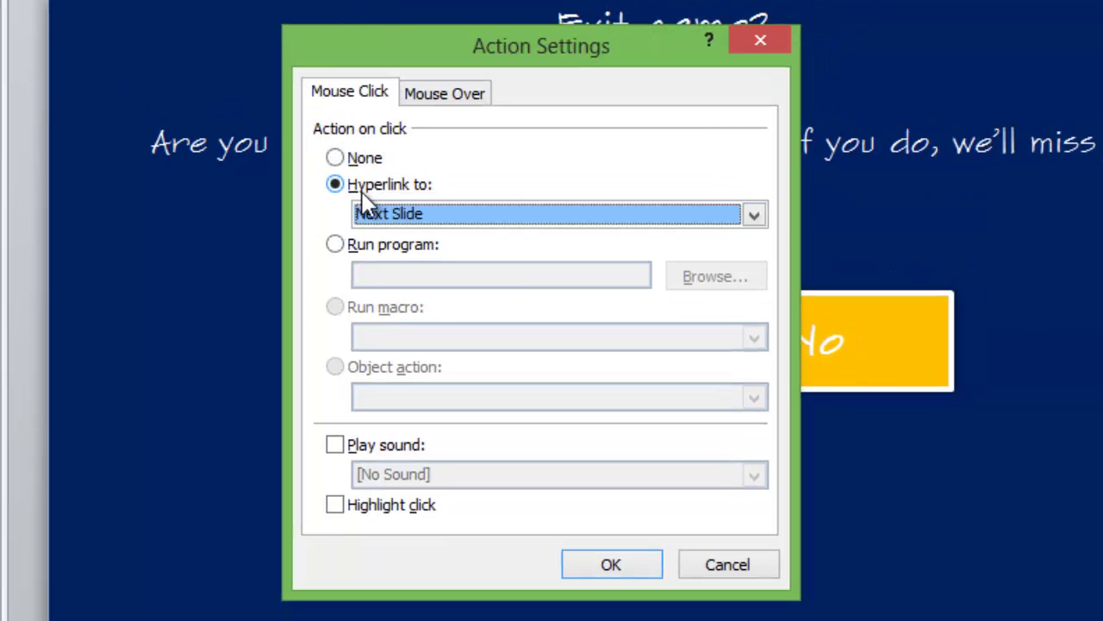
left_click(366, 211)
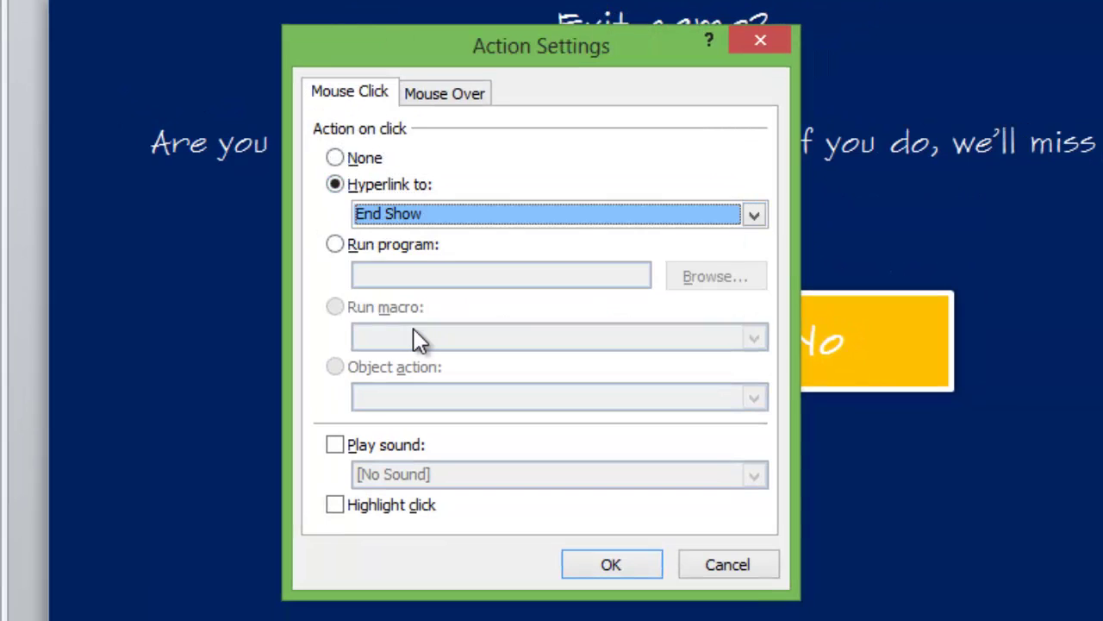
left_click(599, 567)
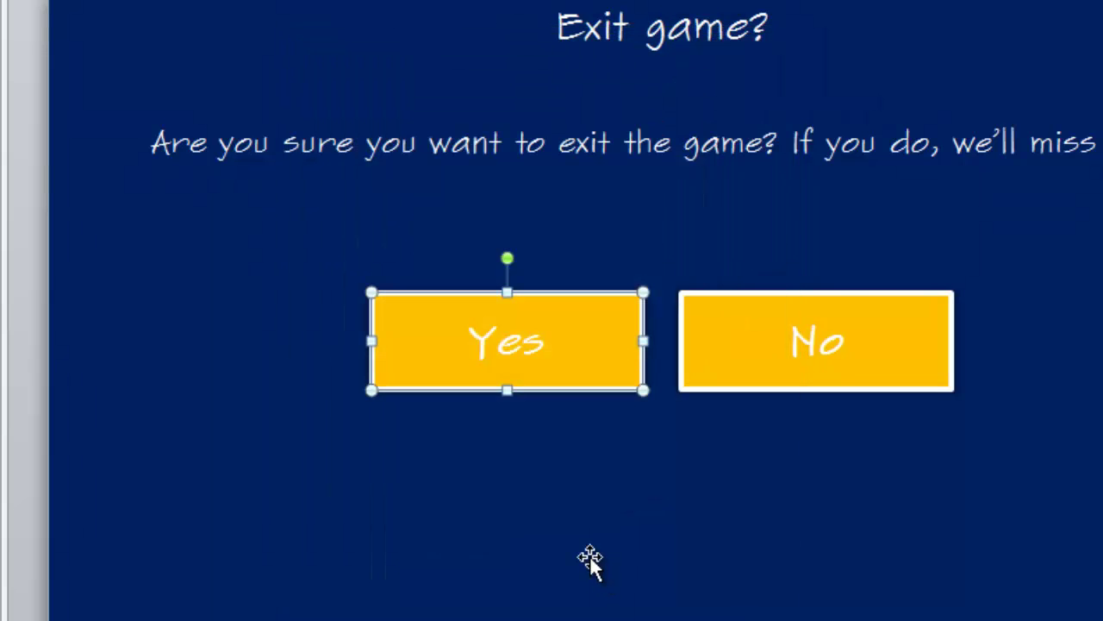
- Run the slide show from the welcome slide and test the Instructions button and the "OK! I got it!" button
key("Home")
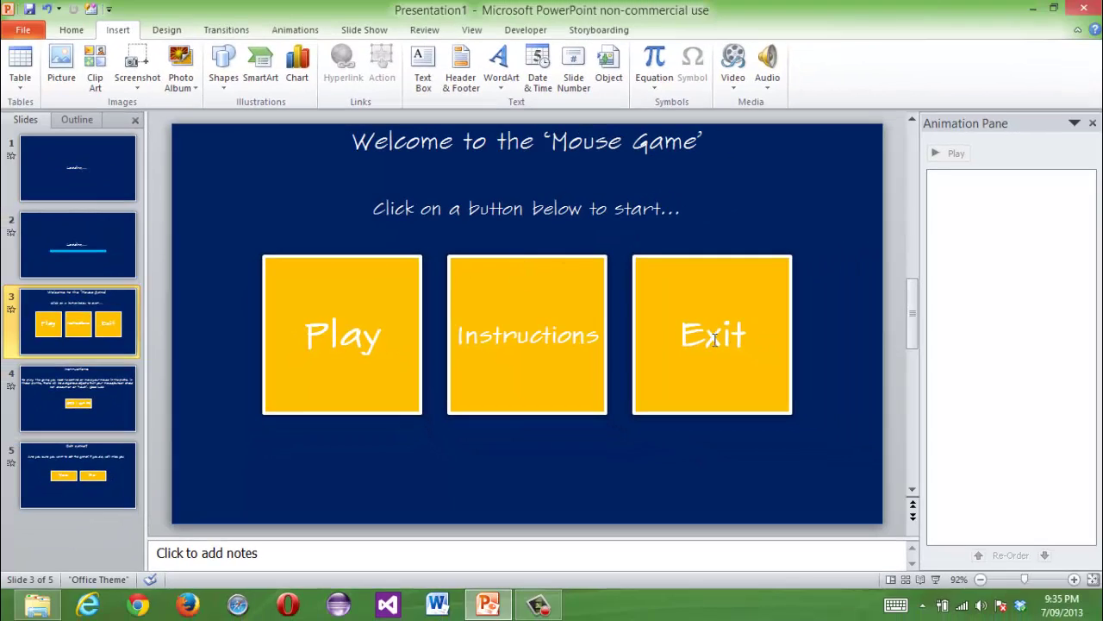
key("shift+F5")
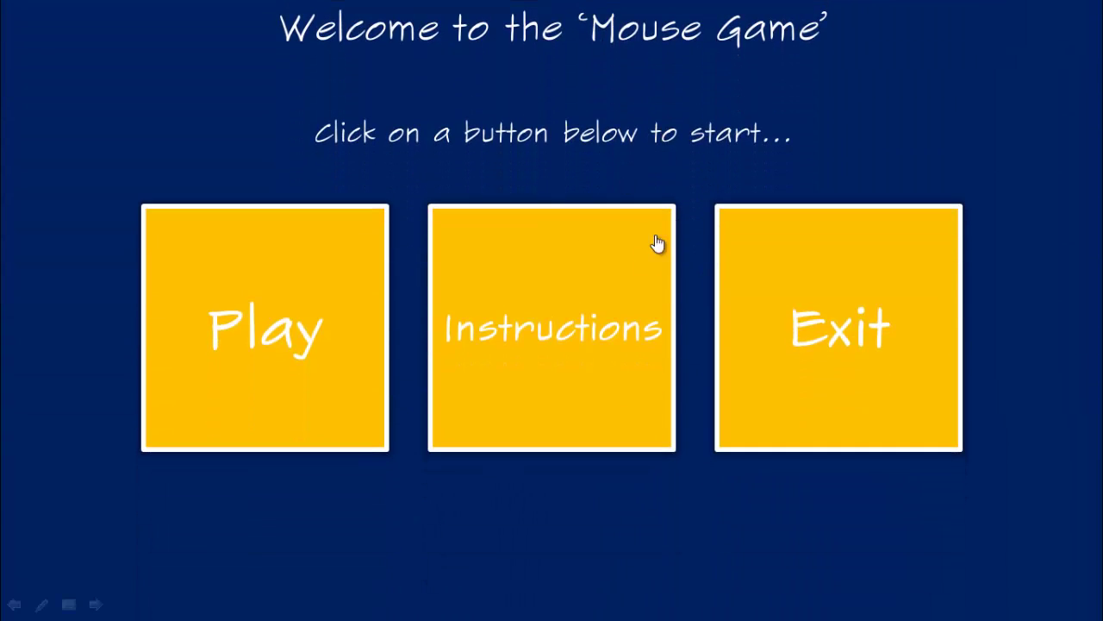
left_click(584, 319)
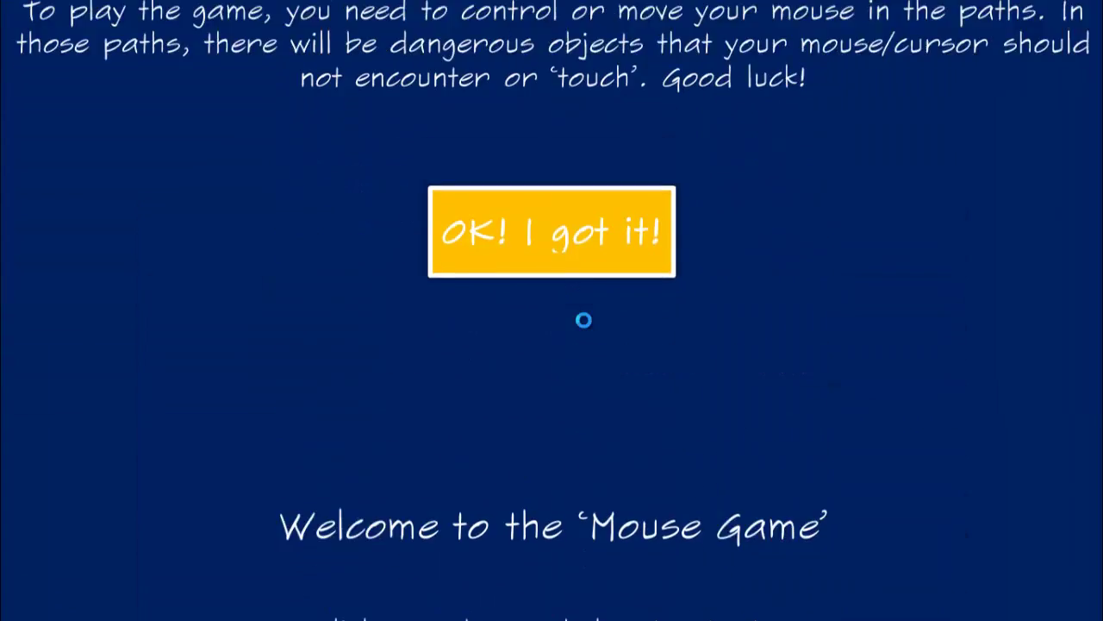
left_click(486, 374)
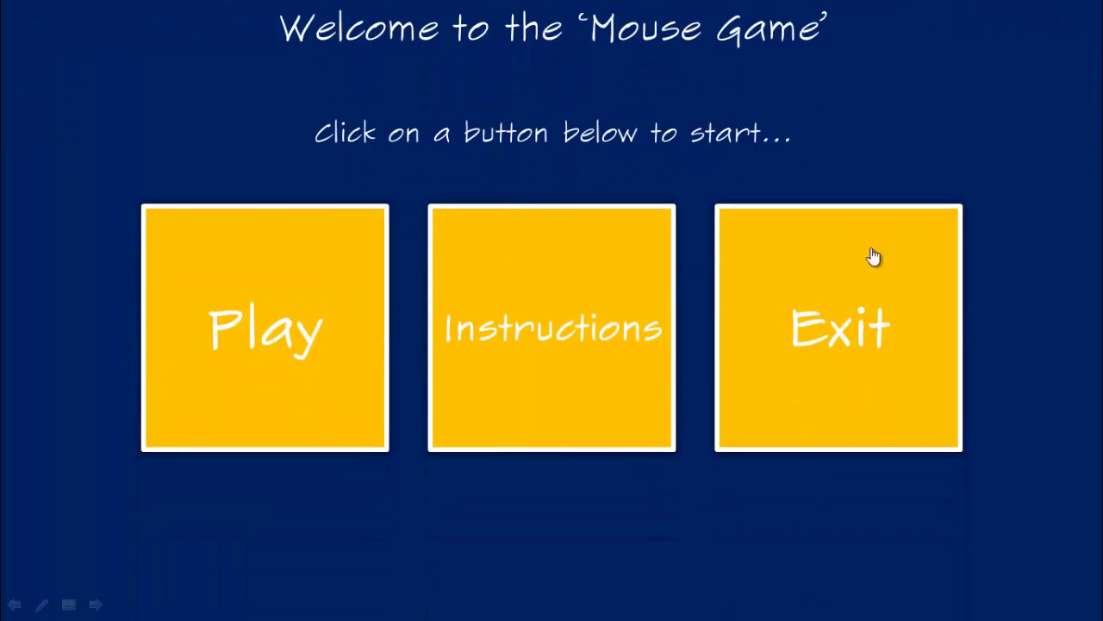
- Test the Exit button with the No answer, reopen the exit slide and end the show with Yes
left_click(877, 283)
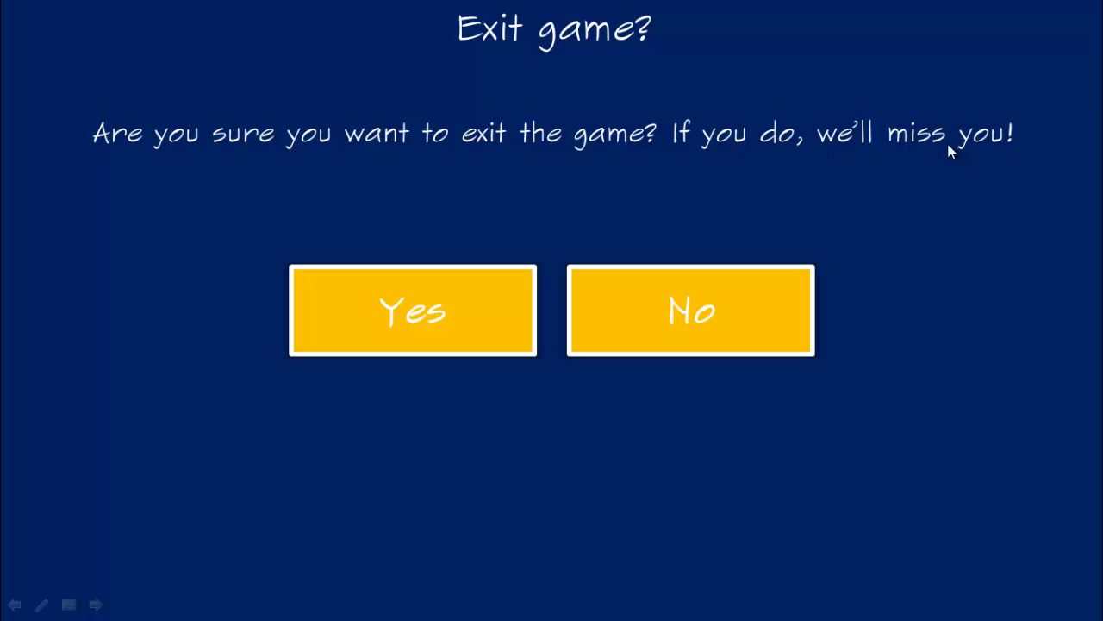
left_click(658, 319)
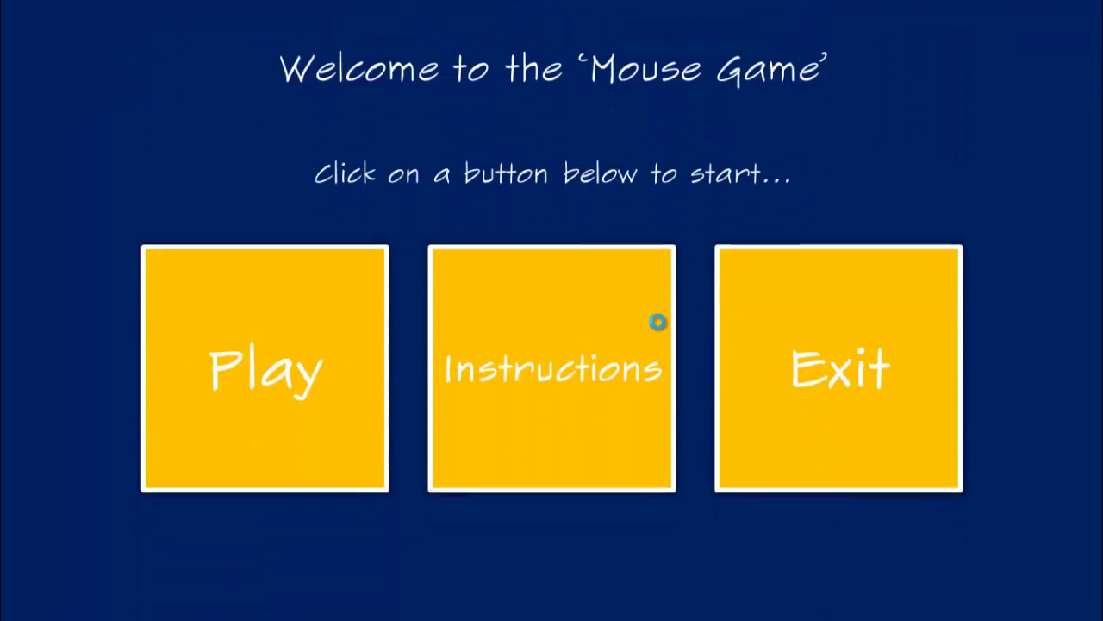
left_click(807, 317)
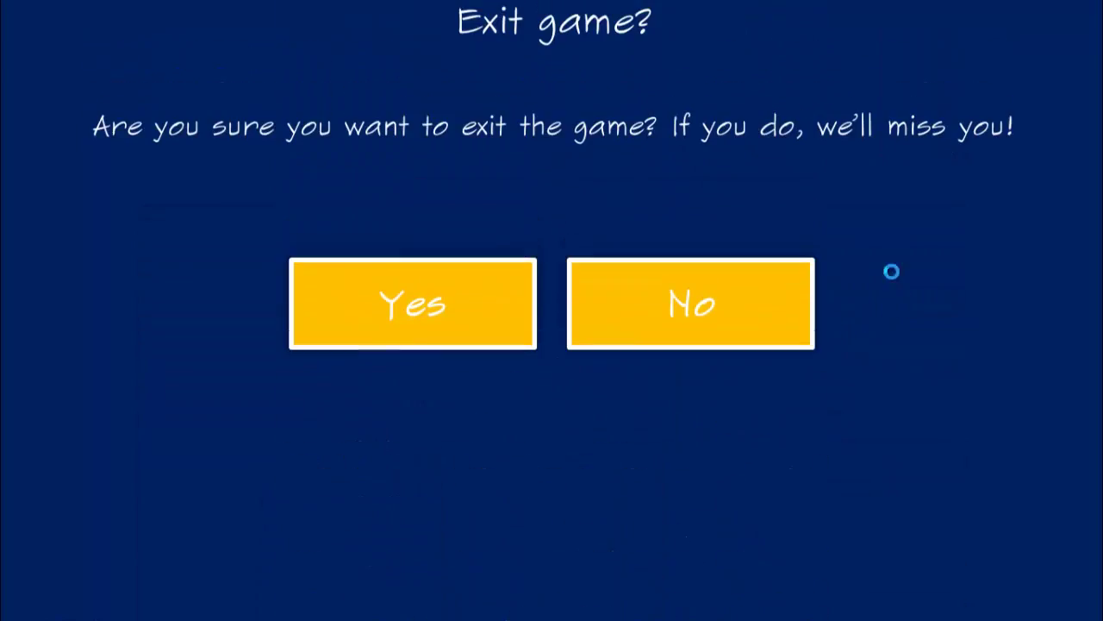
left_click(387, 315)
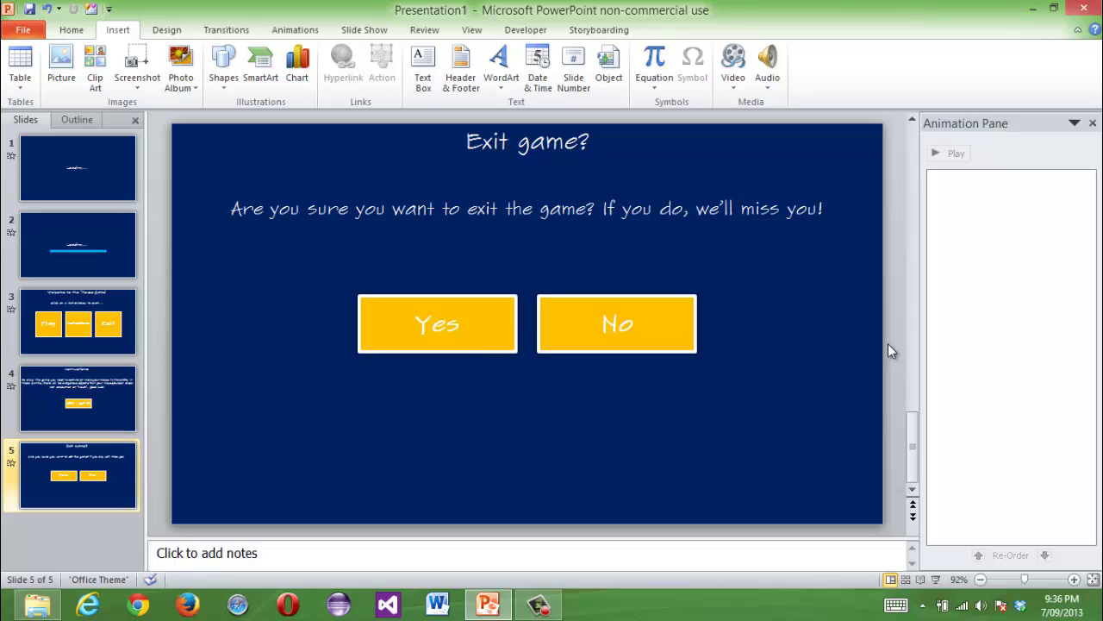
left_click(129, 318)
left_click(112, 466)
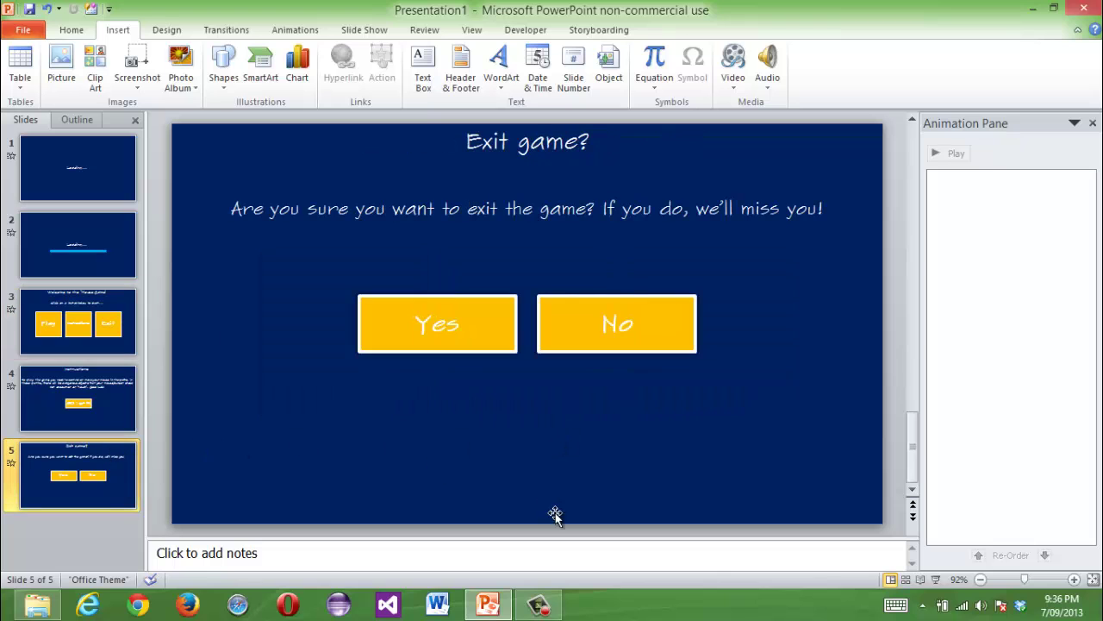
left_click(539, 604)
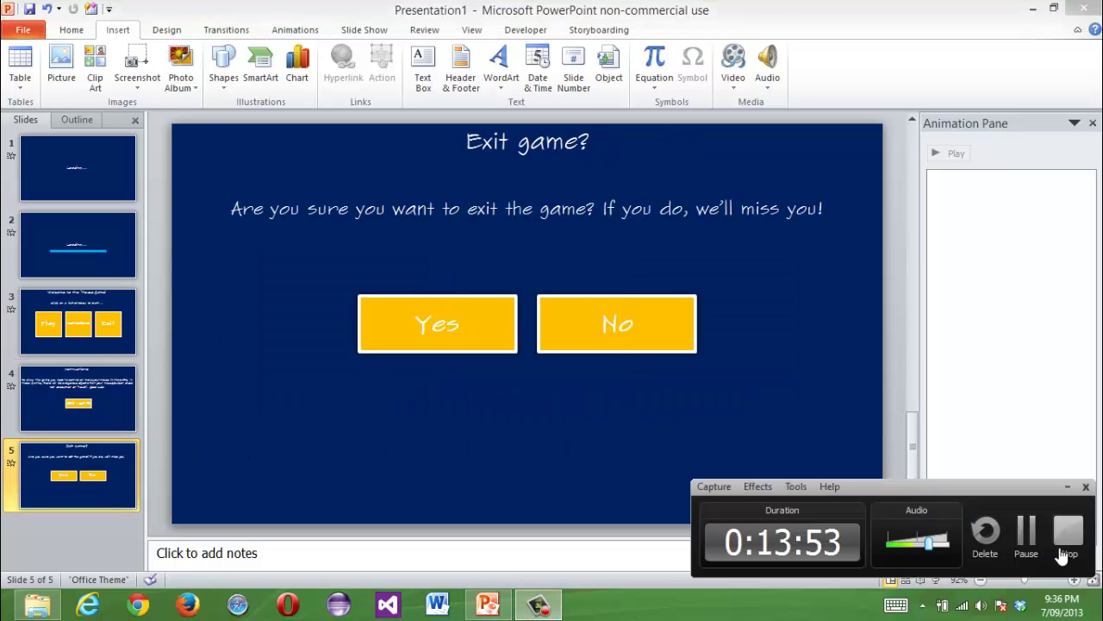